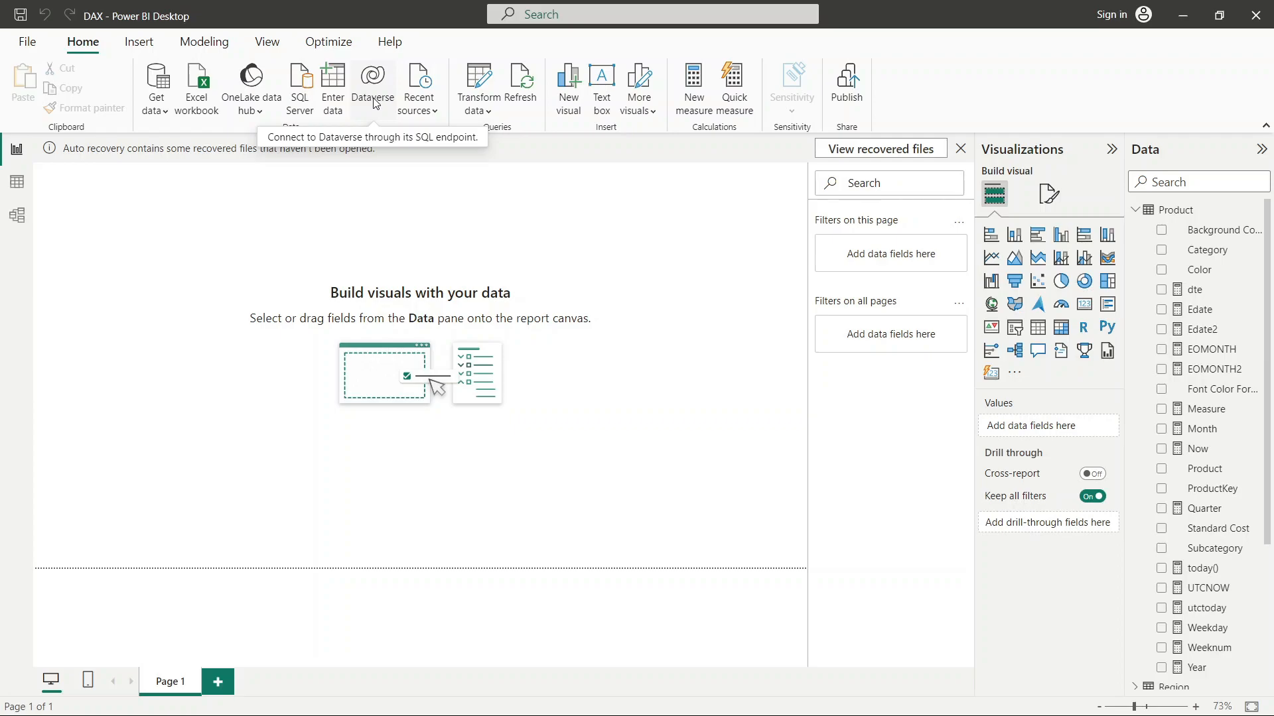
# - Add a calculated column to the Salesperson table with the formula length=len(Salesperson[Salesperson])
pyautogui.click(18, 184)
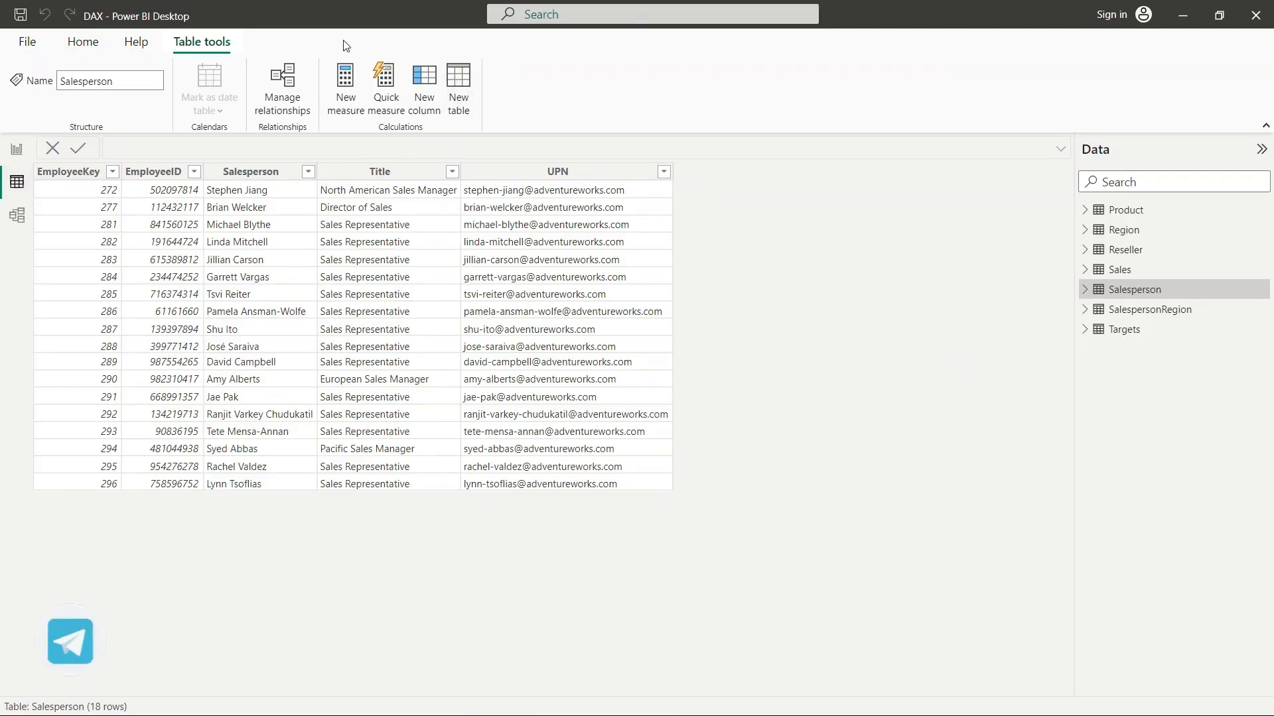
pyautogui.click(430, 91)
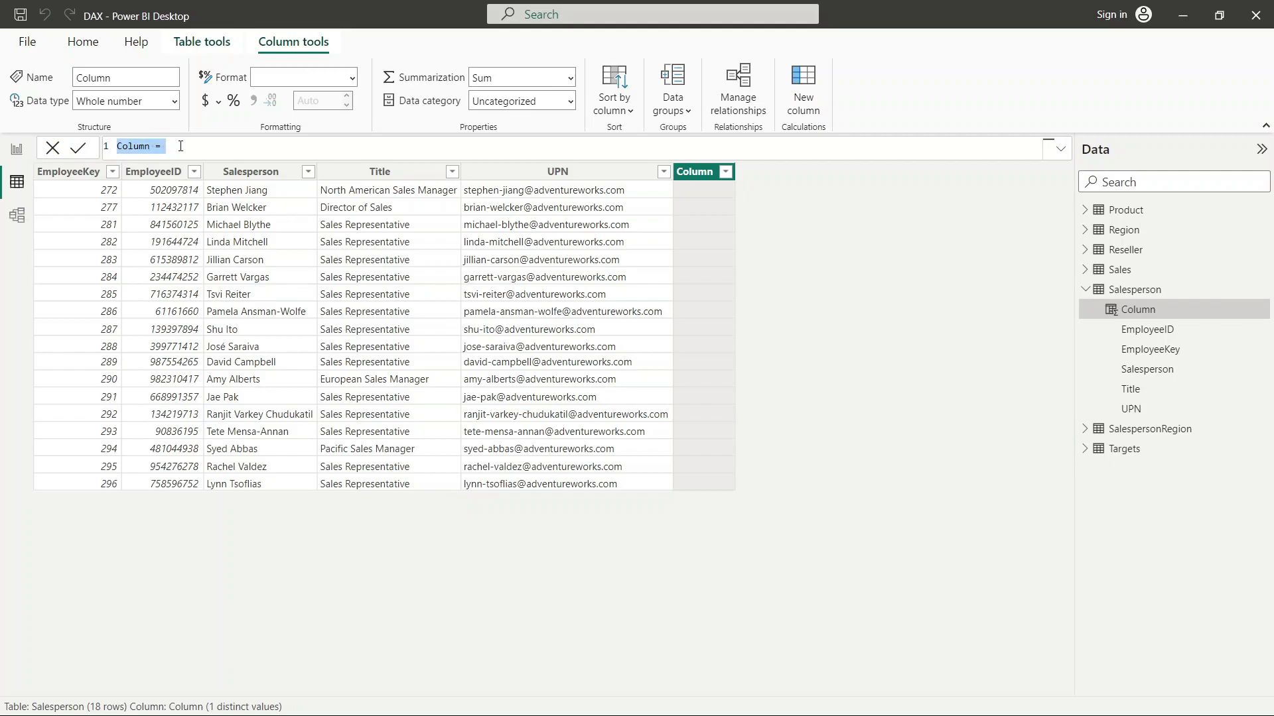
pyautogui.press('BackSpace')
pyautogui.write('length=len')
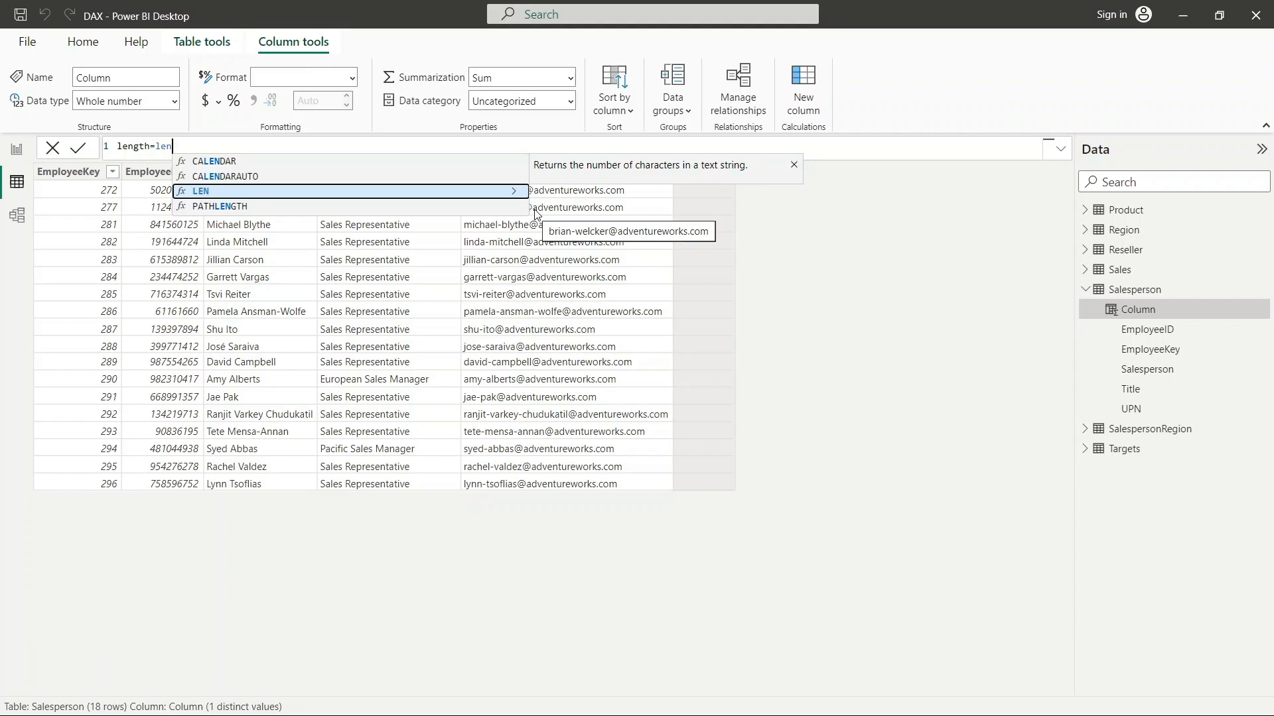
pyautogui.write('(')
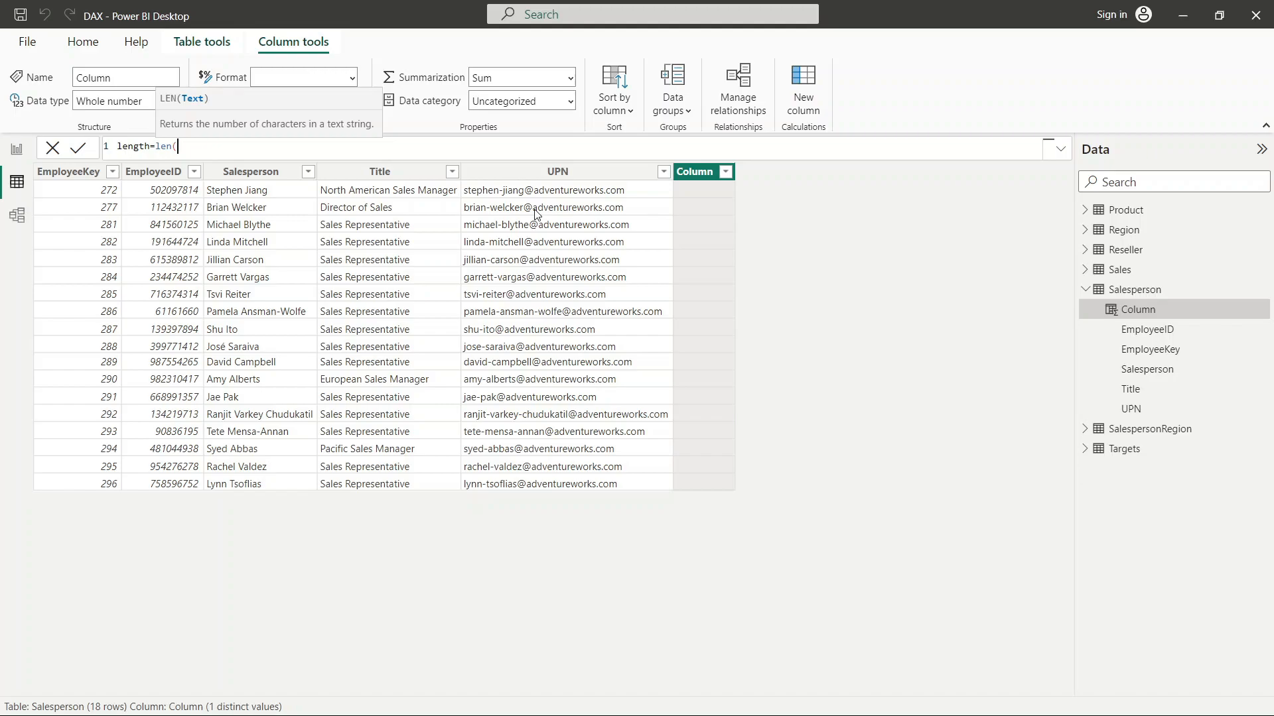
pyautogui.write('sales')
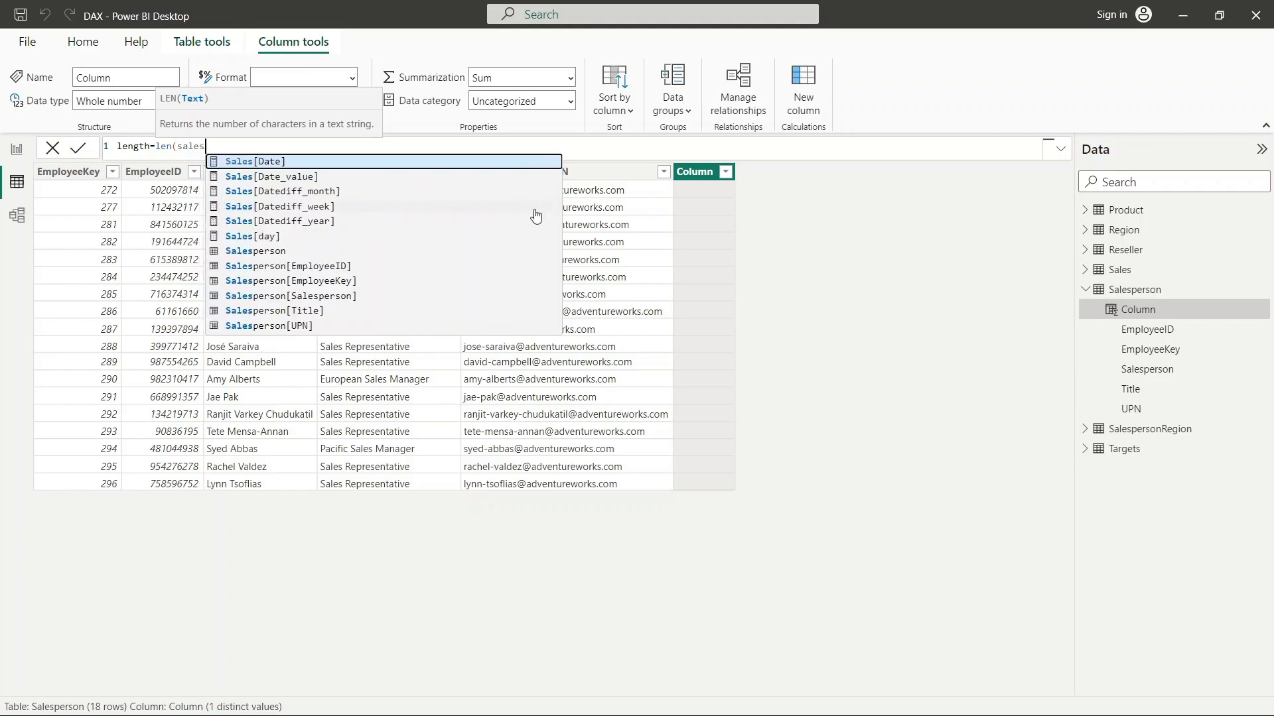
pyautogui.click(375, 297)
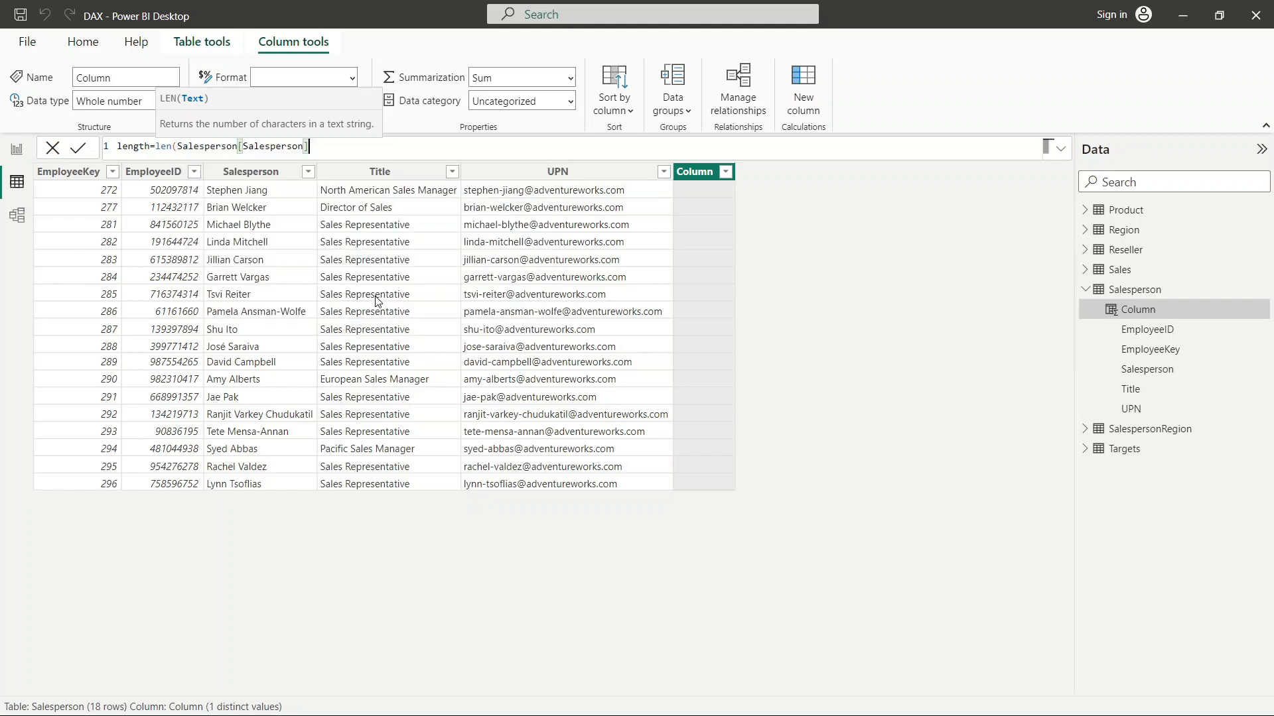
pyautogui.write(')')
pyautogui.press('Return')
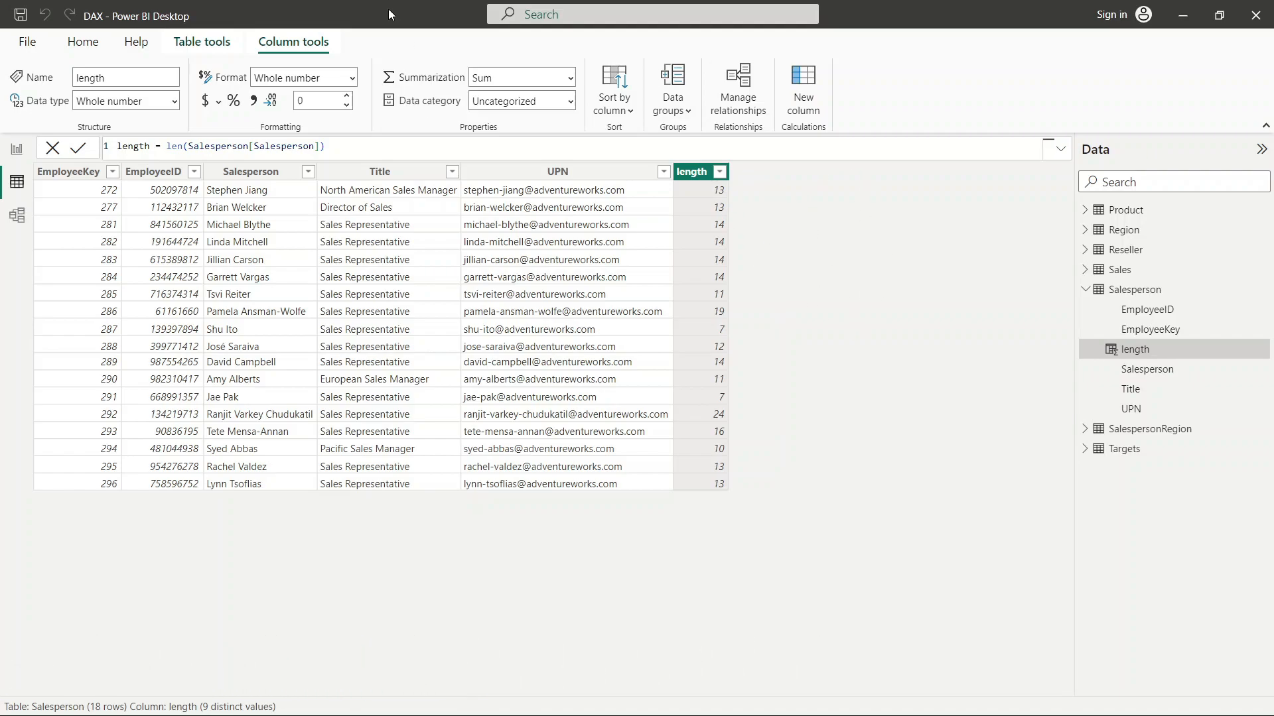
# - Add another calculated column to the Salesperson table and name it Concatenate in its formula
pyautogui.click(802, 110)
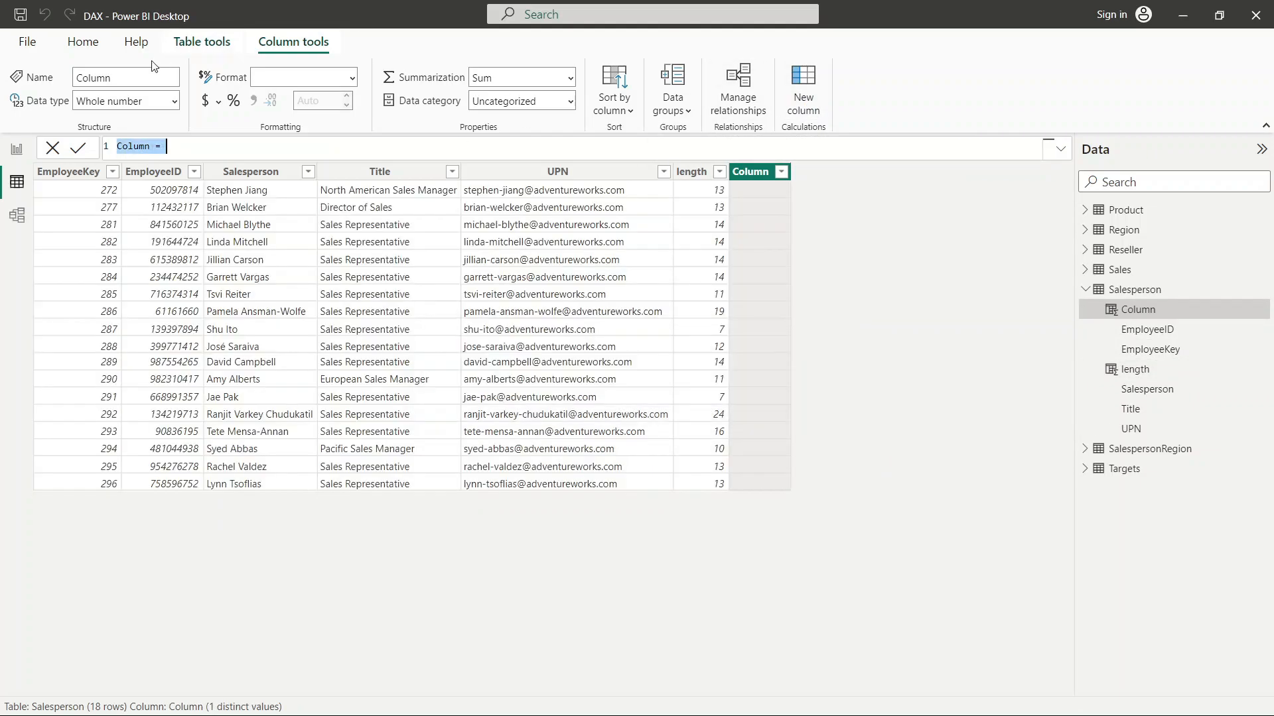
pyautogui.click(158, 147)
pyautogui.press('BackSpace')
pyautogui.press('BackSpace')
pyautogui.press('BackSpace')
pyautogui.press('BackSpace')
pyautogui.press('BackSpace')
pyautogui.press('BackSpace')
pyautogui.press('BackSpace')
pyautogui.press('BackSpace')
pyautogui.write('Co')
pyautogui.write('nc')
pyautogui.write('ate')
pyautogui.write('n')
pyautogui.write('ate')
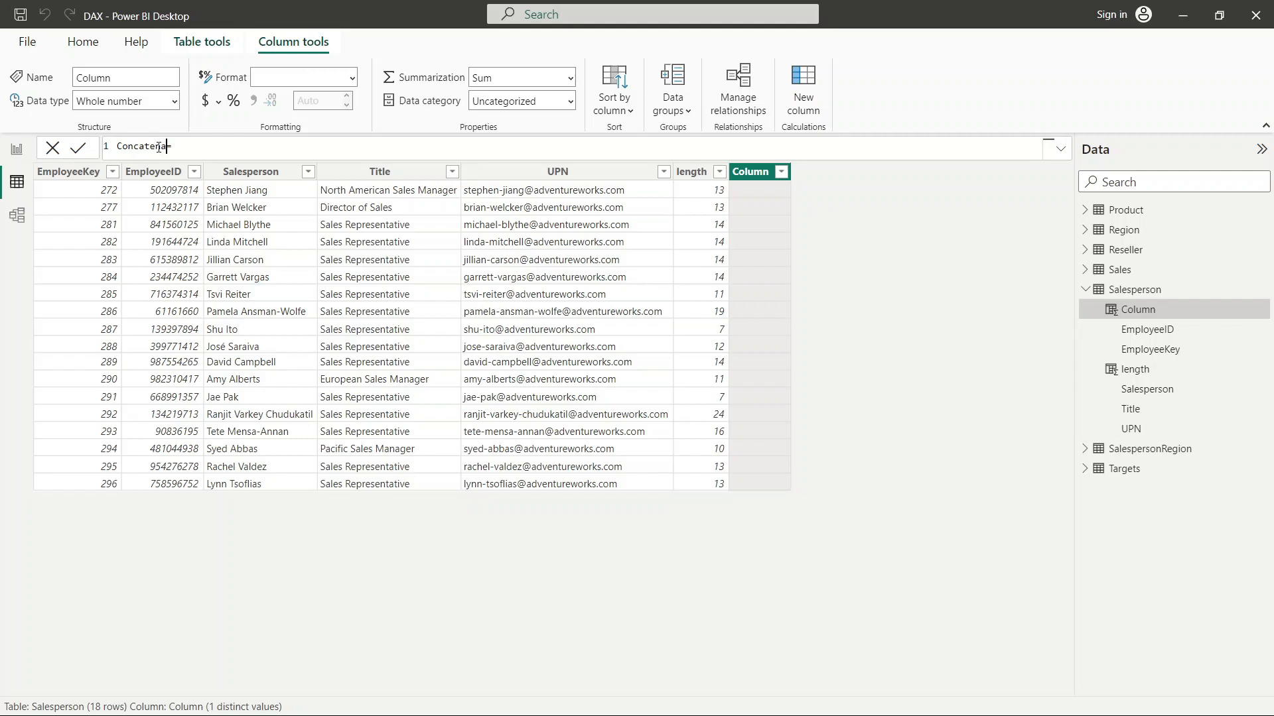
pyautogui.write('=')
# - Define the Concatenate column as CONCATENATE(Salesperson[EmployeeID],Salesperson[Salesperson]) and commit the formula
pyautogui.write('Con')
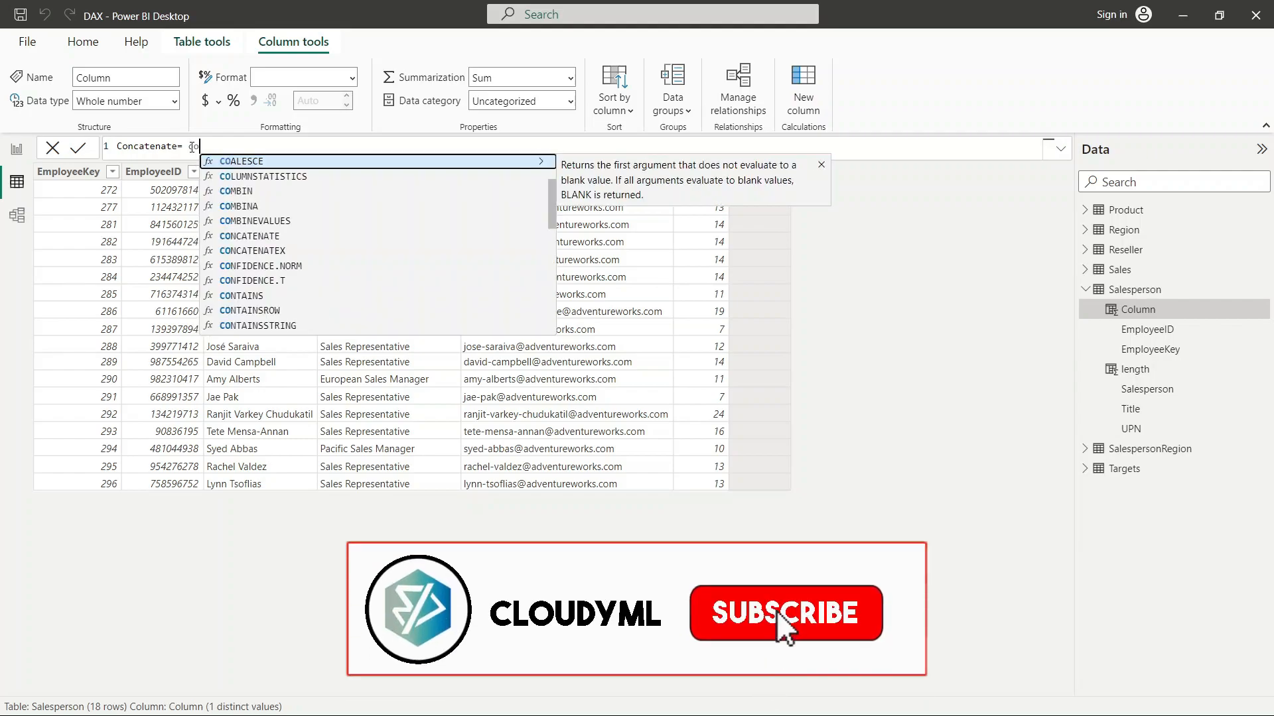
pyautogui.press('Tab')
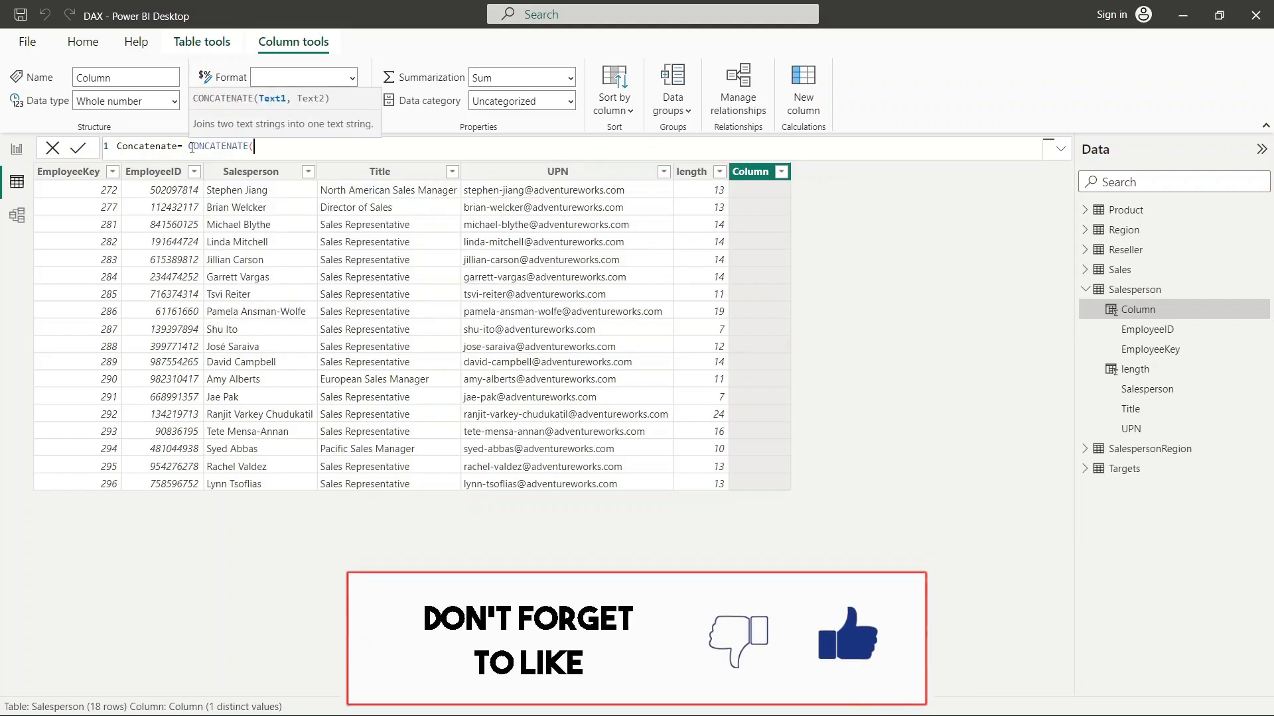
pyautogui.write('e')
pyautogui.write('mployeeID]')
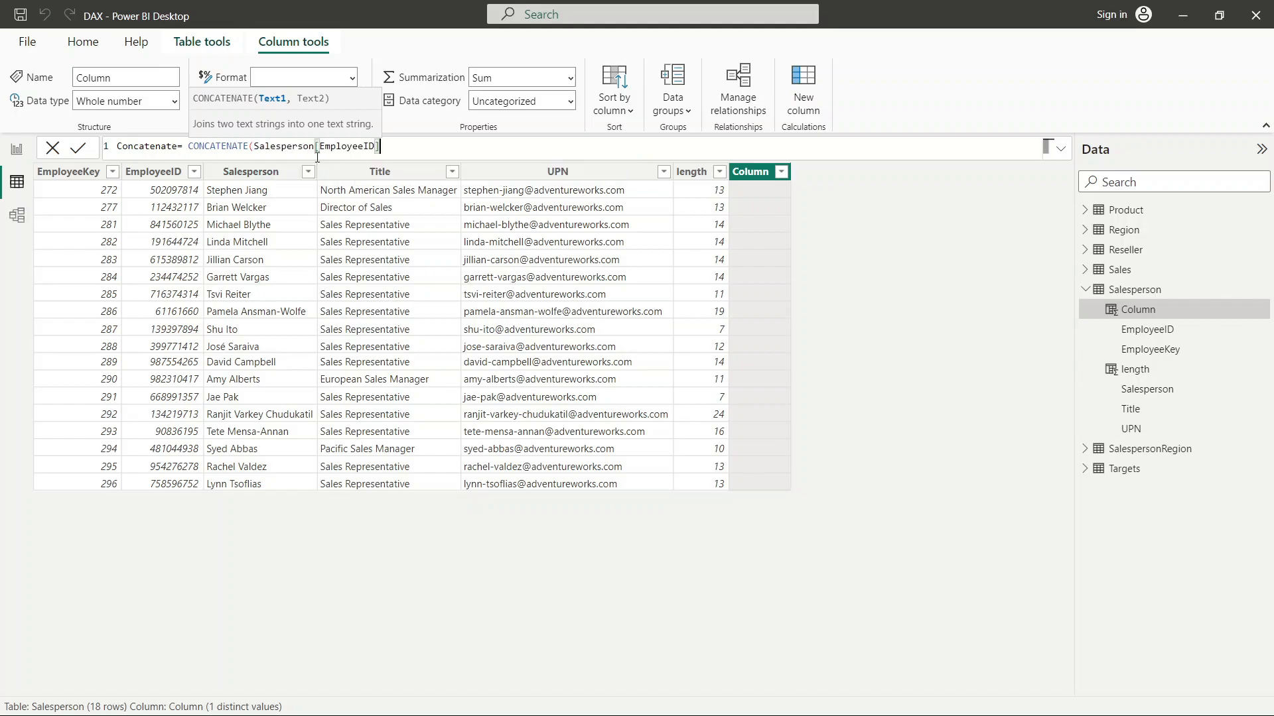
pyautogui.click(316, 160)
pyautogui.write(',sales')
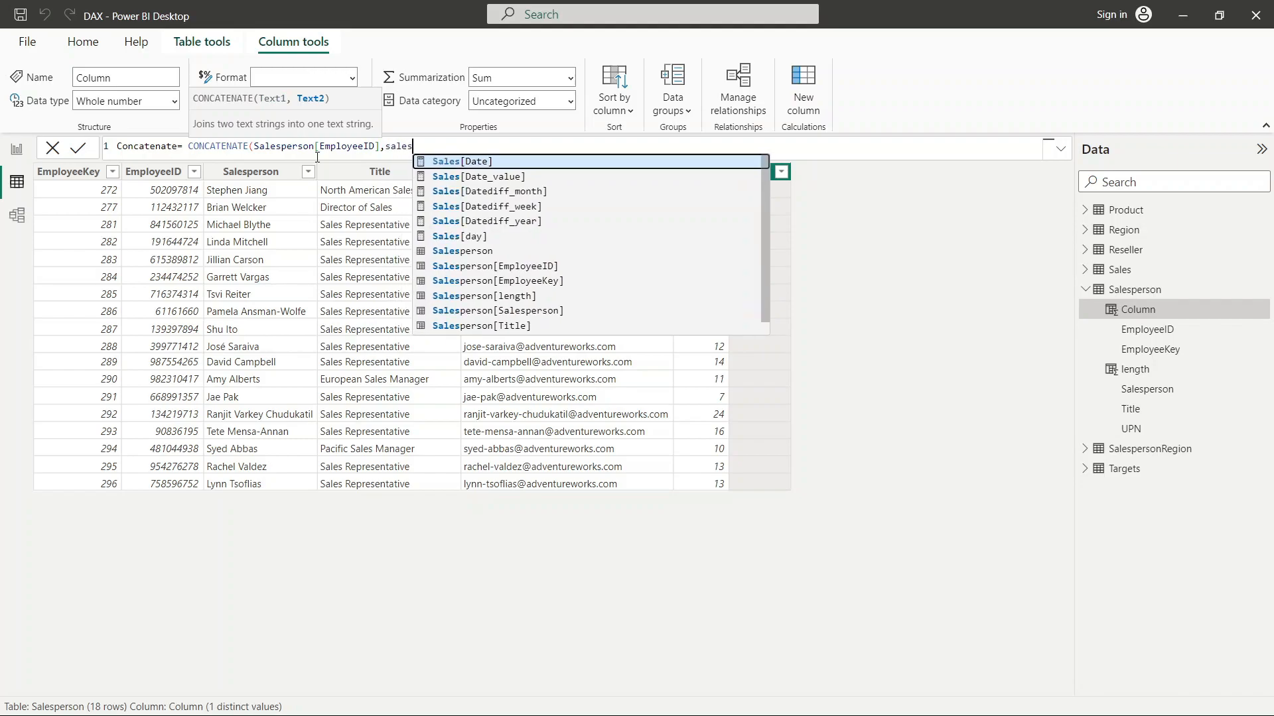
pyautogui.click(496, 309)
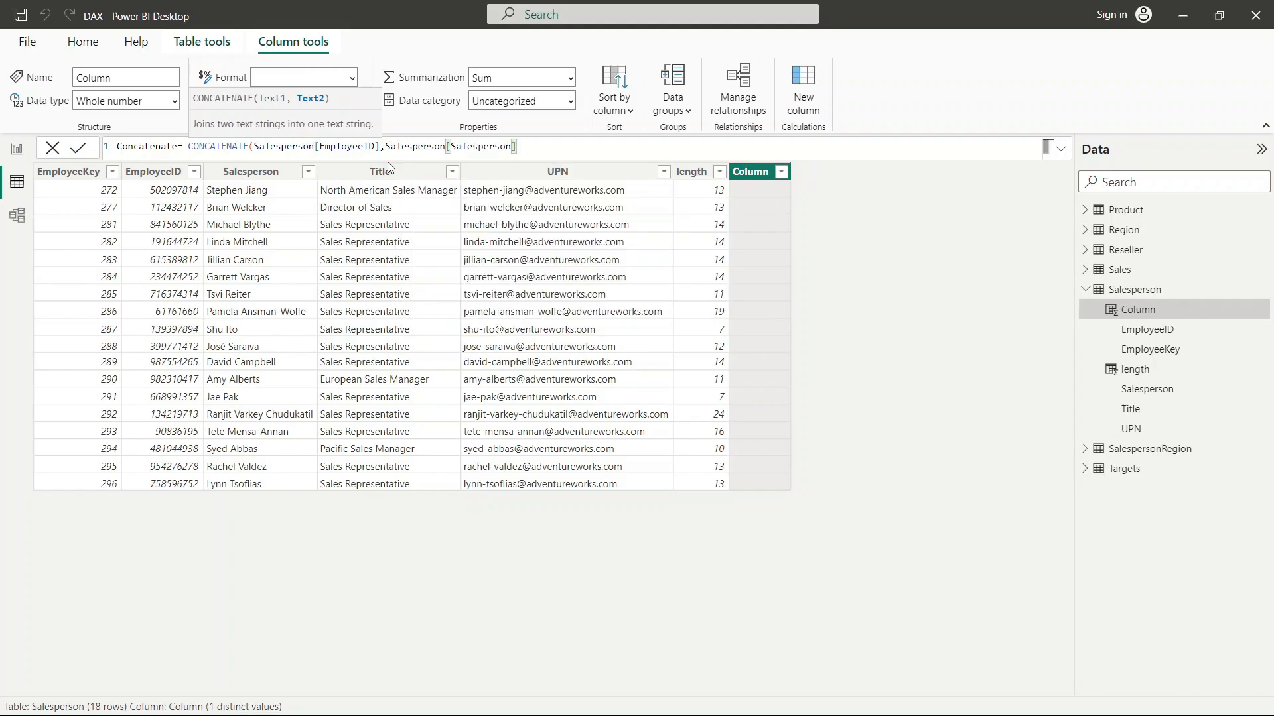
pyautogui.write(')')
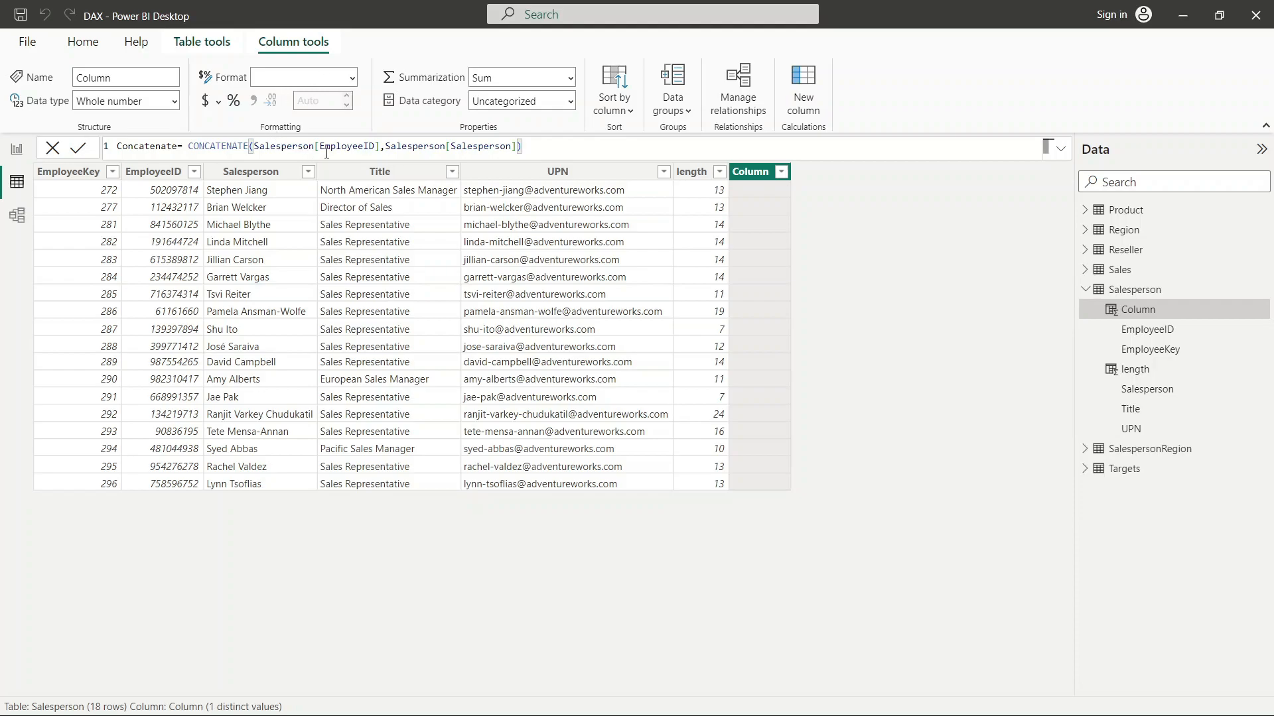
pyautogui.click(85, 149)
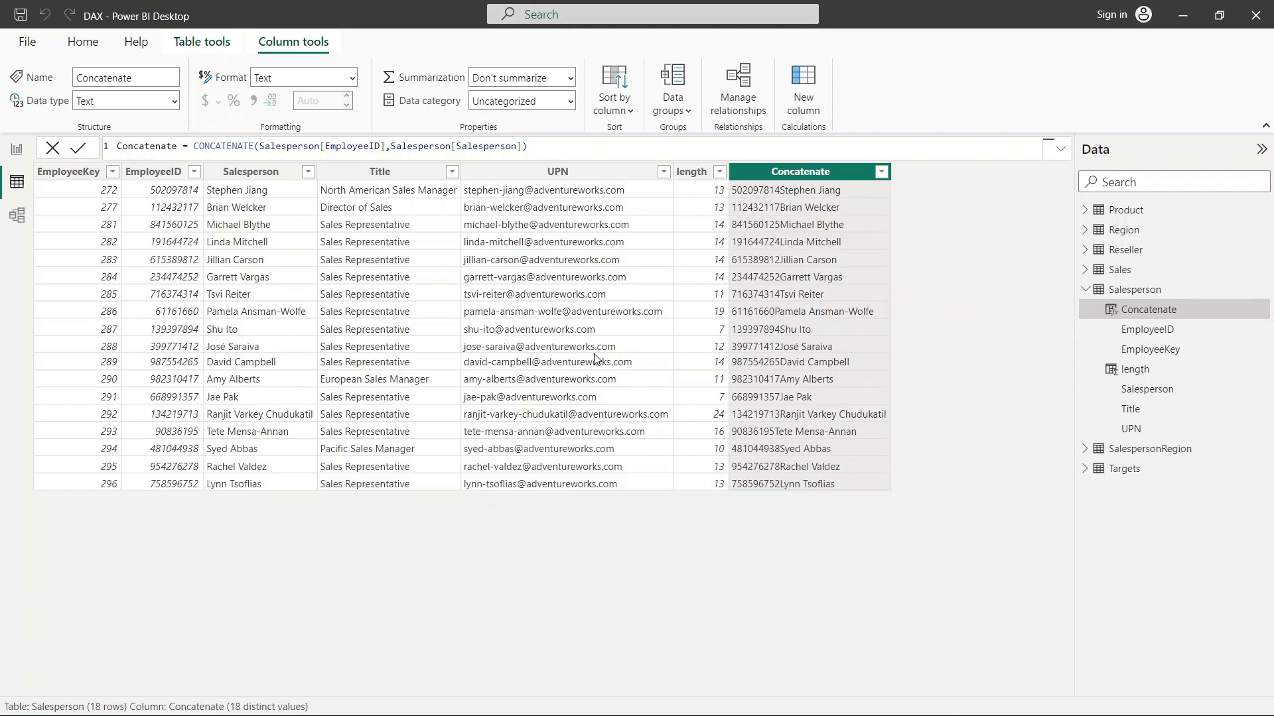
# - Add a third calculated column to the Salesperson table and start its formula with the CONCATENATEX function
pyautogui.click(803, 106)
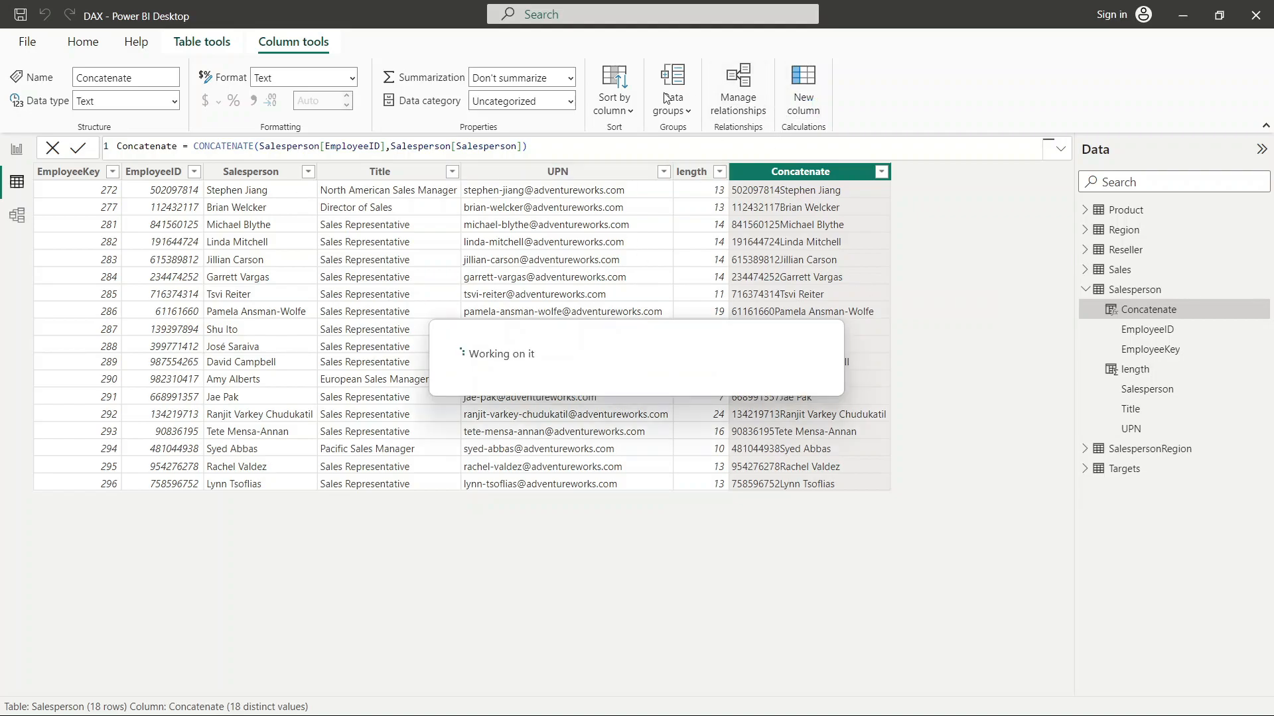
pyautogui.click(156, 147)
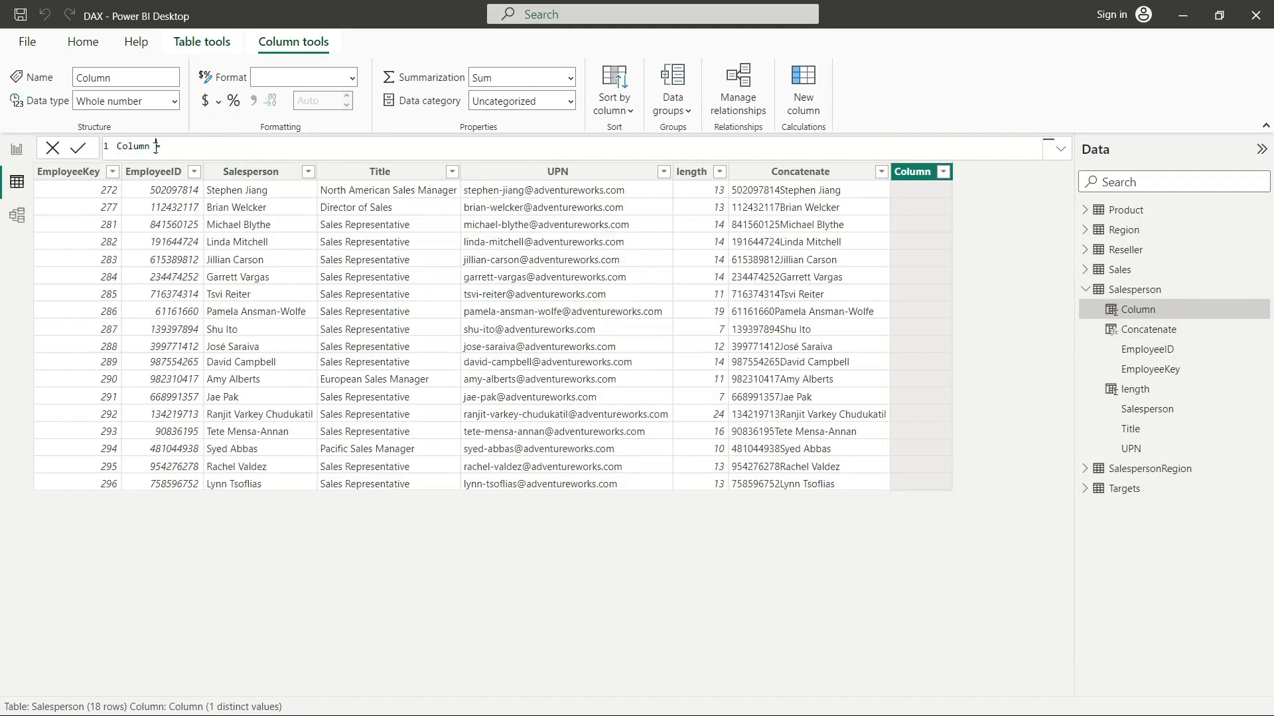
pyautogui.write('conc')
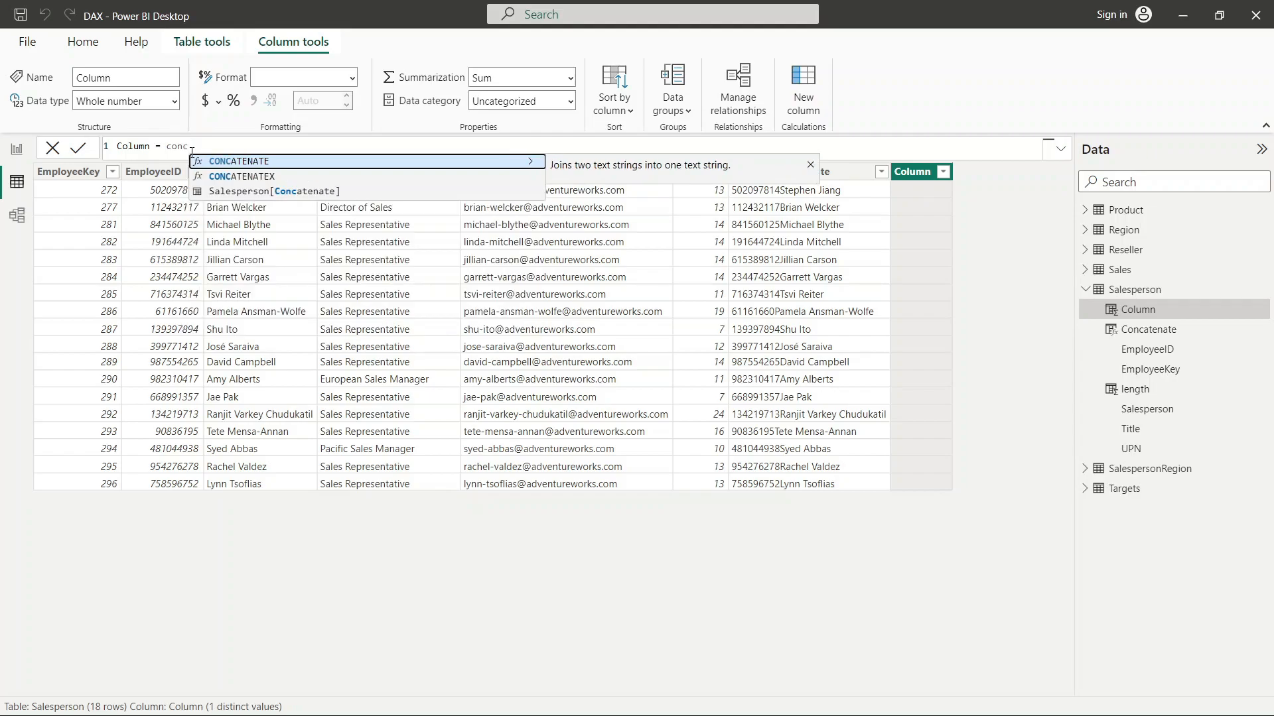
pyautogui.click(515, 177)
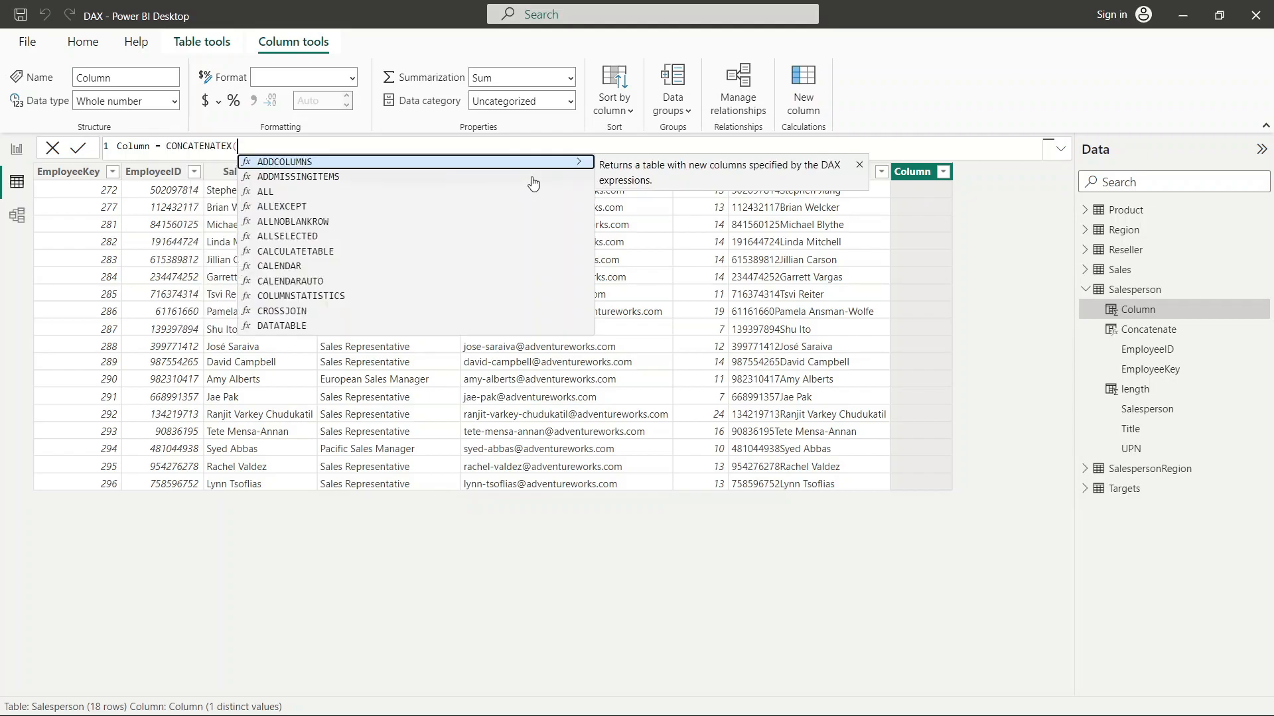
pyautogui.press('BackSpace')
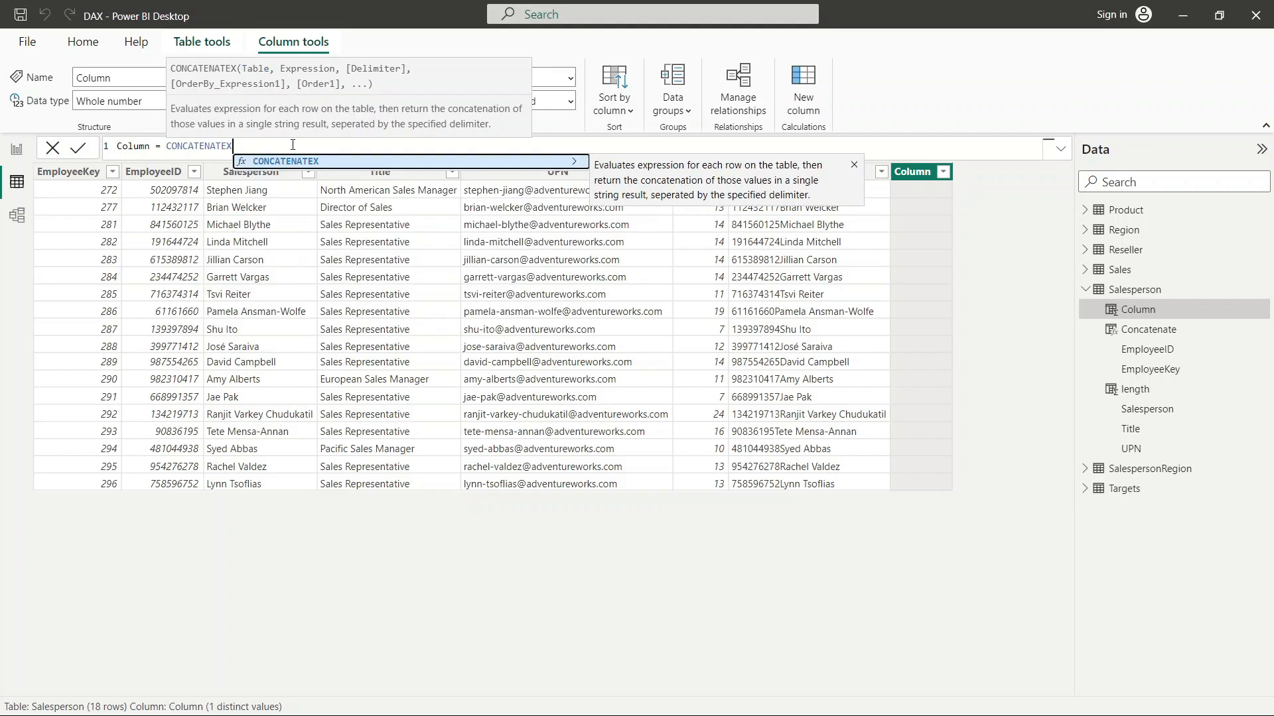
pyautogui.click(574, 162)
pyautogui.write('(')
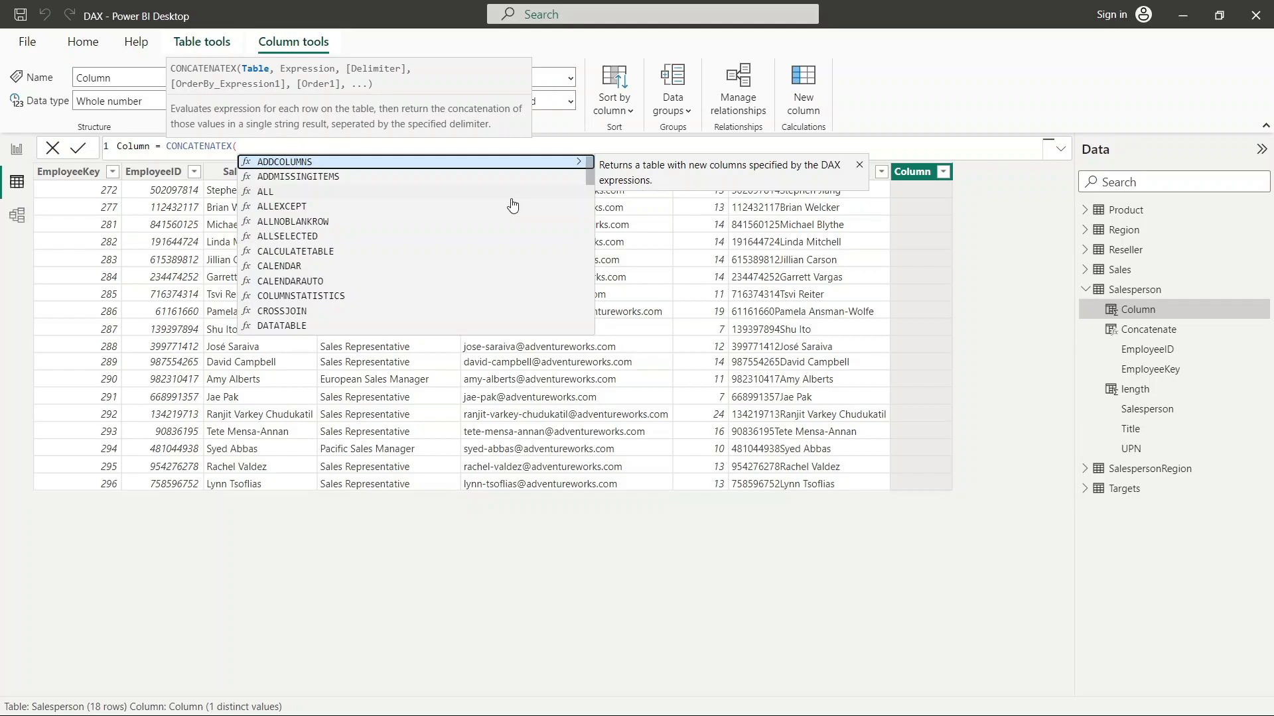
pyautogui.write('r')
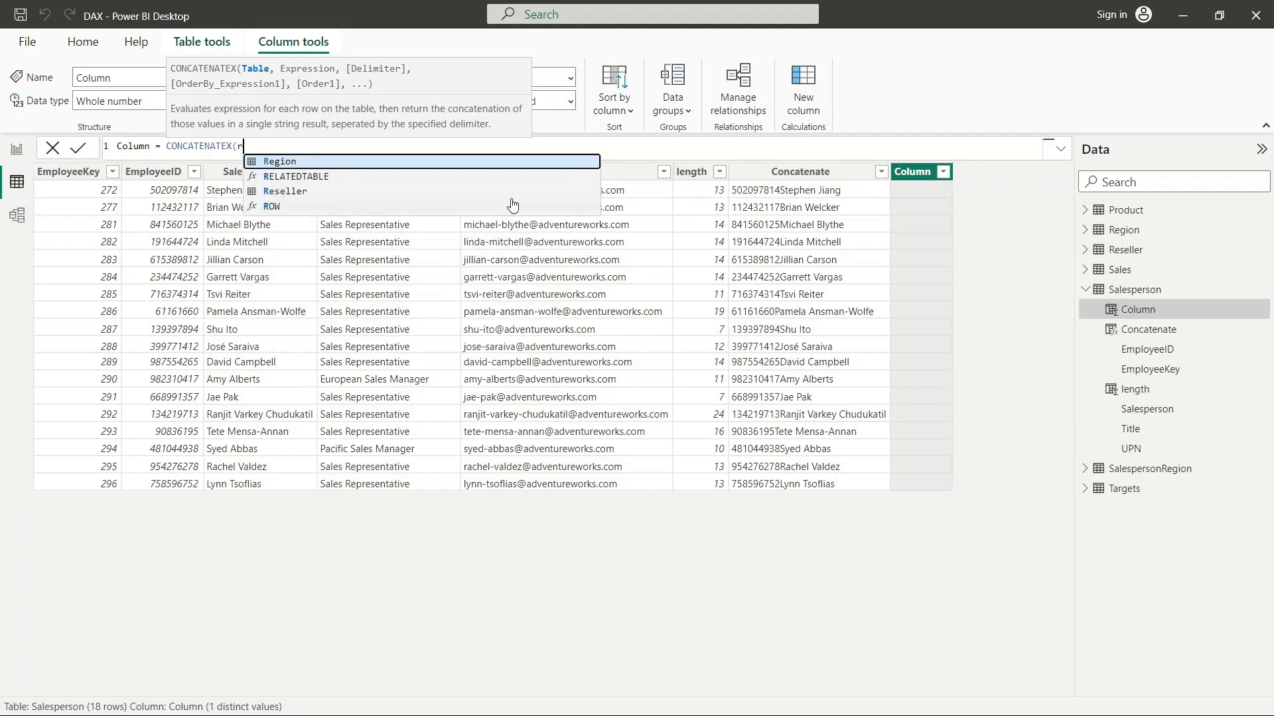
pyautogui.press('BackSpace')
pyautogui.write('empl')
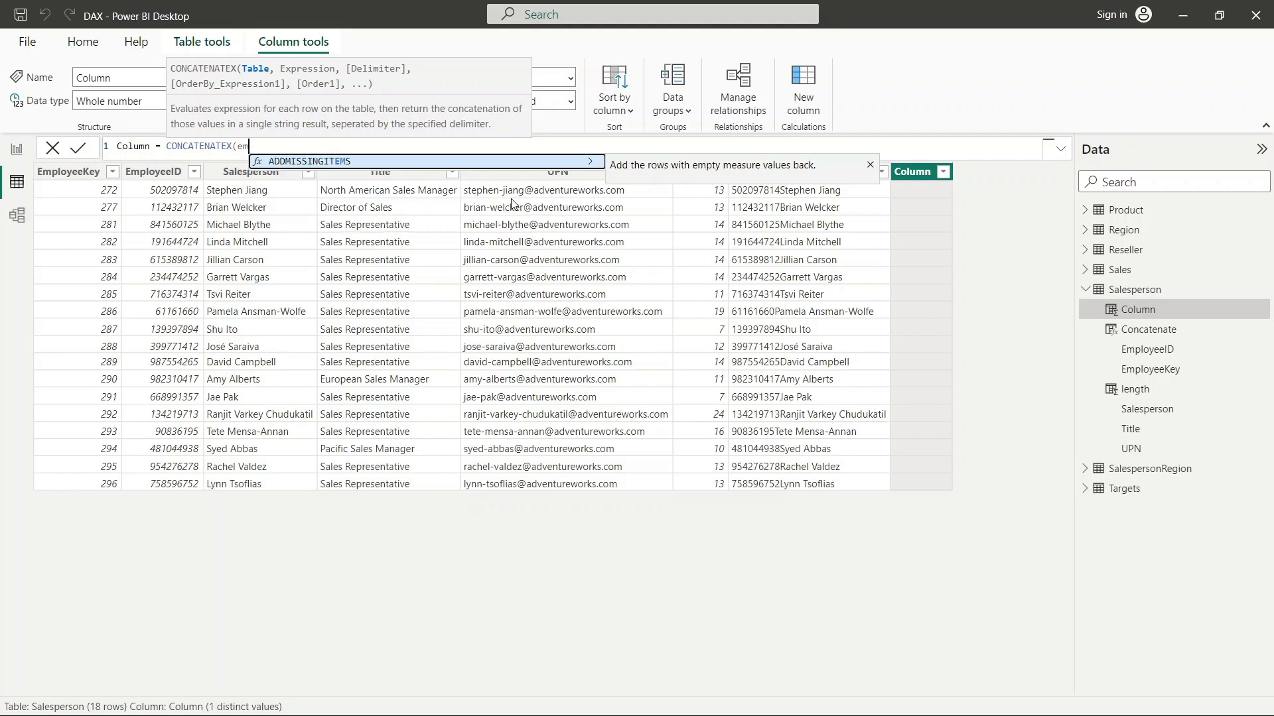
pyautogui.press('BackSpace')
pyautogui.press('BackSpace')
pyautogui.press('BackSpace')
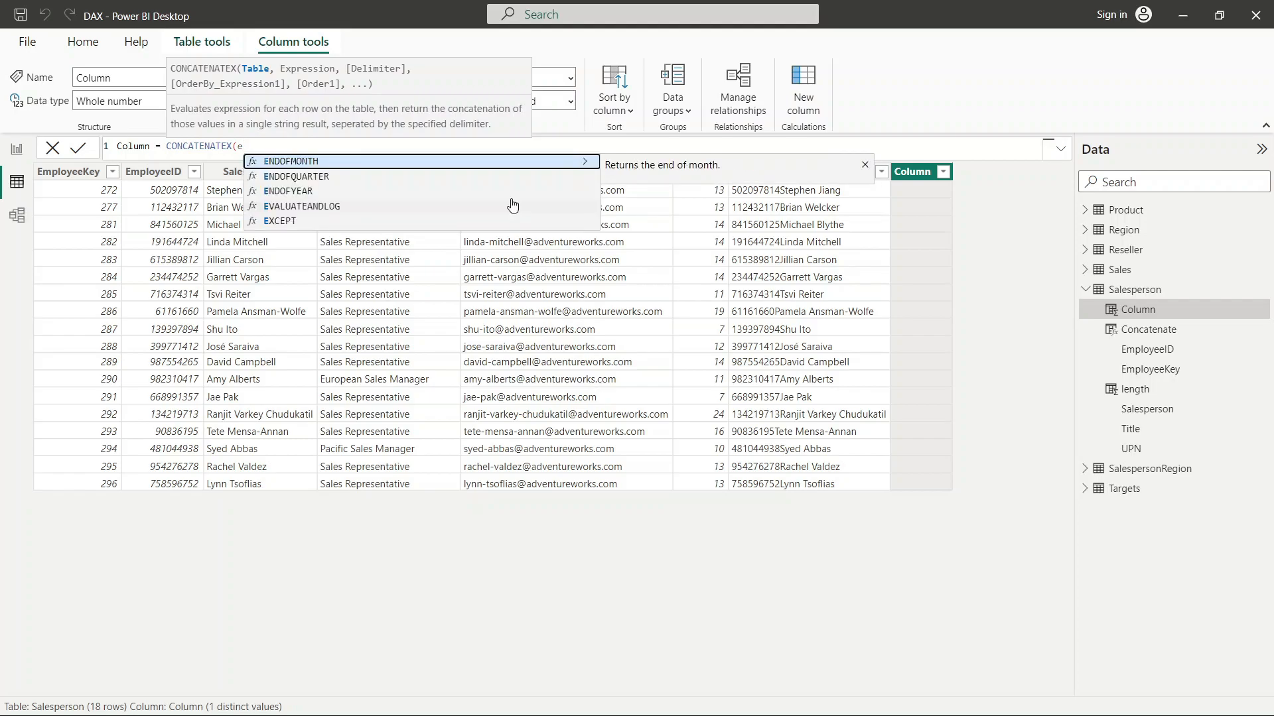
pyautogui.press('BackSpace')
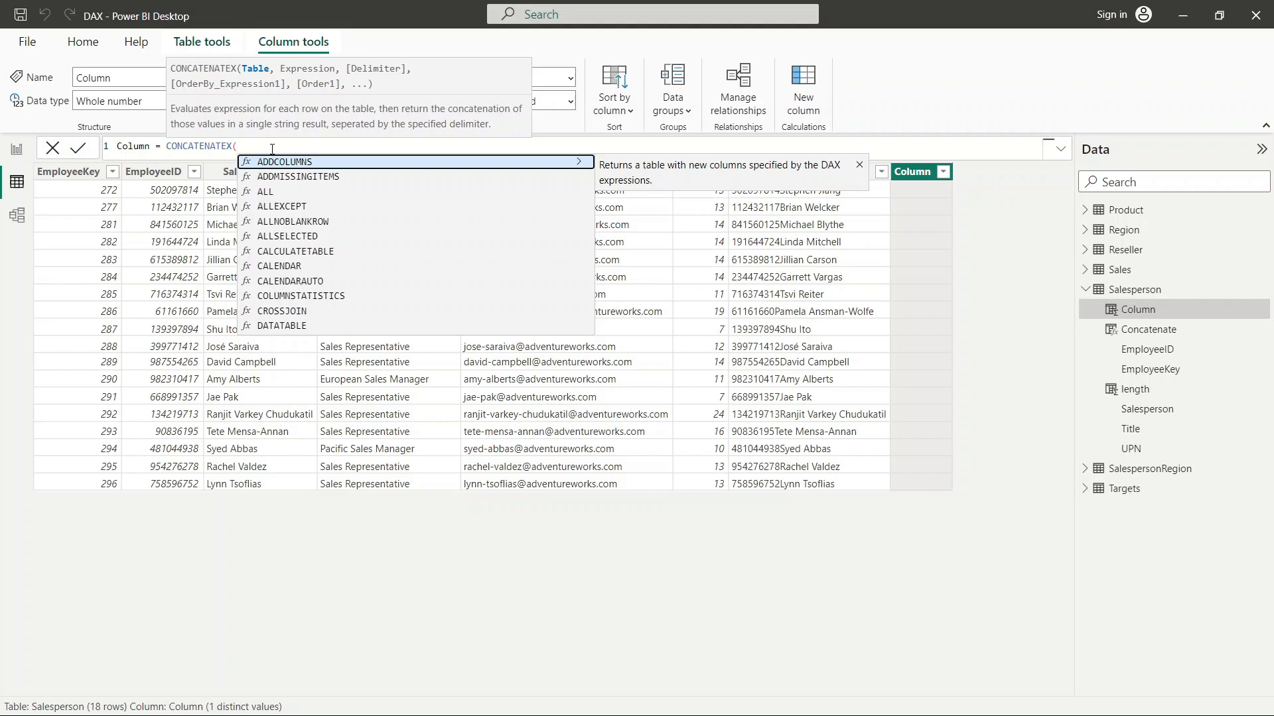
# - Enter the Salesperson table as the first CONCATENATEX argument and begin the expression argument with sales
pyautogui.write('sales')
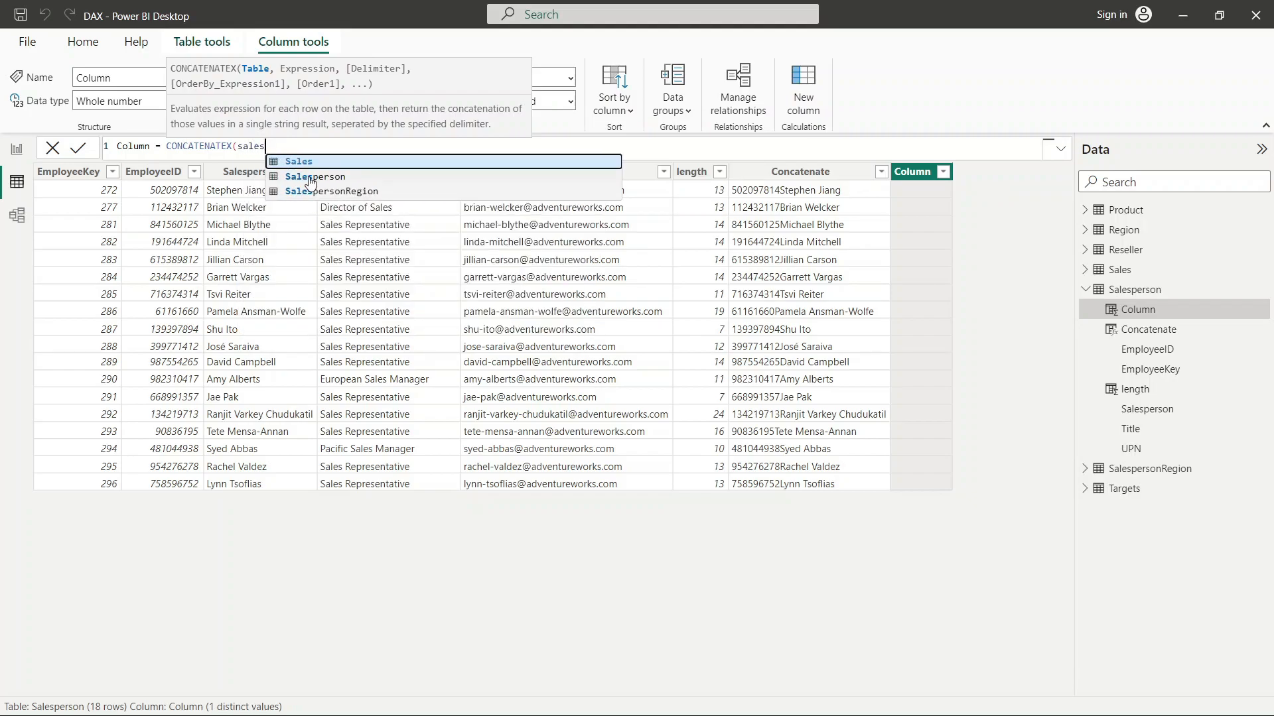
pyautogui.click(310, 179)
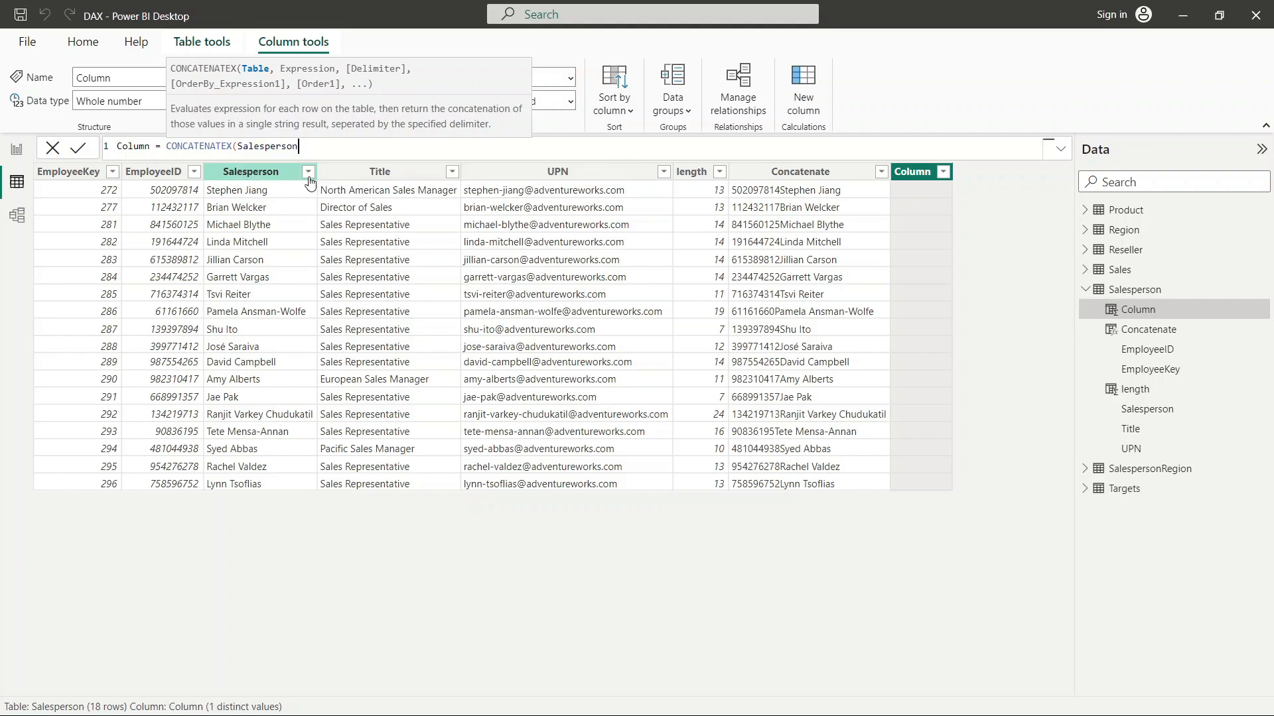
pyautogui.write(',')
pyautogui.write('sal')
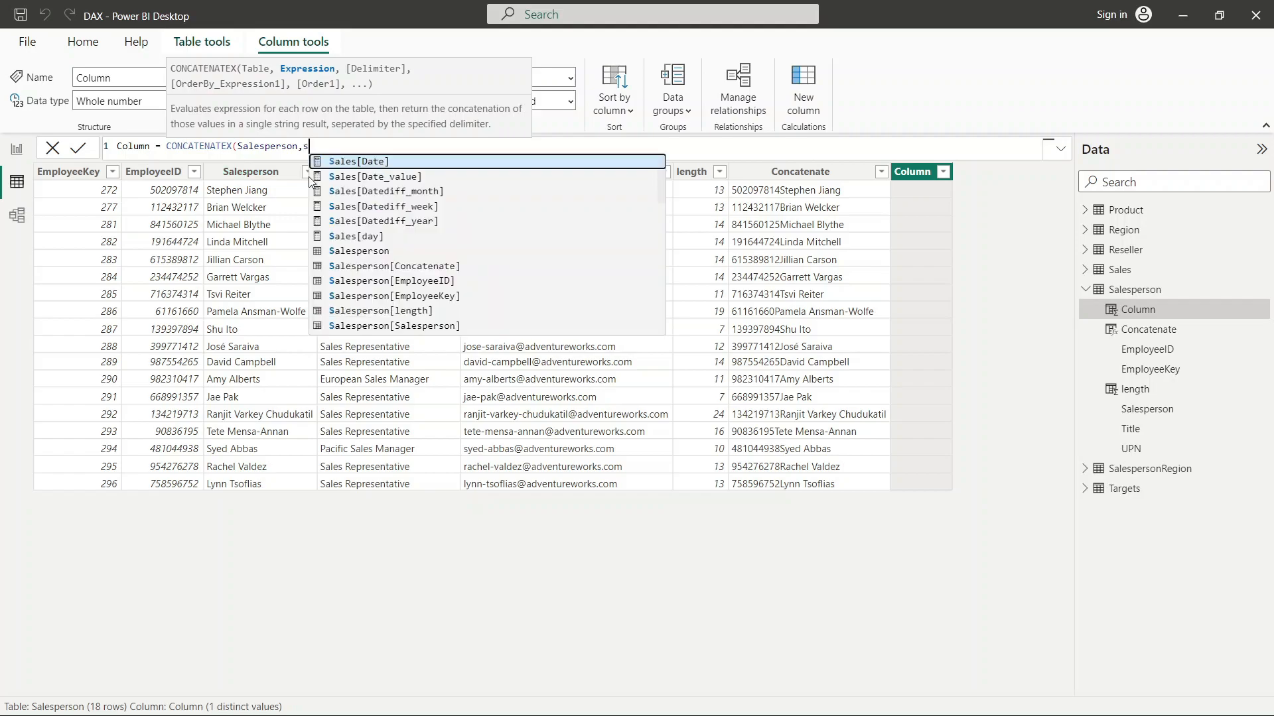
pyautogui.write('es')
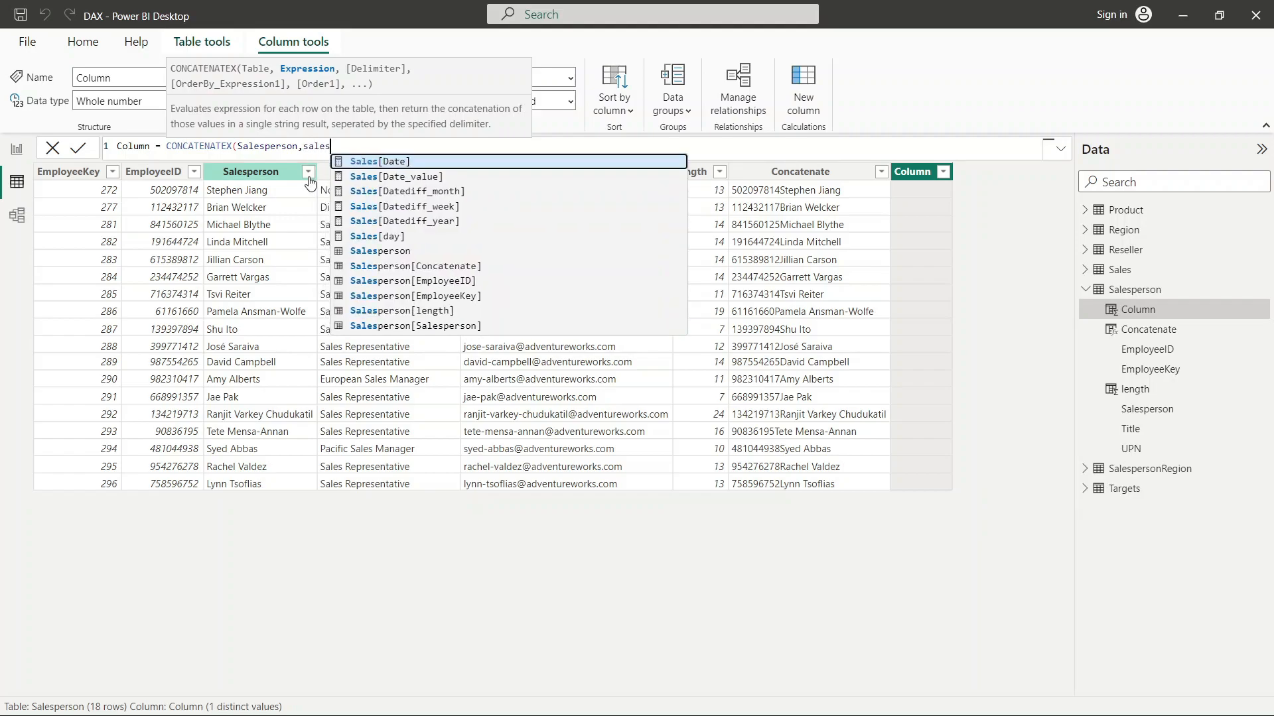
# - Replace the default column name in the CONCATENATEX formula with ConcatenateX
pyautogui.click(152, 143)
pyautogui.press('BackSpace')
pyautogui.press('BackSpace')
pyautogui.press('BackSpace')
pyautogui.press('BackSpace')
pyautogui.press('BackSpace')
pyautogui.press('BackSpace')
pyautogui.write('Concat')
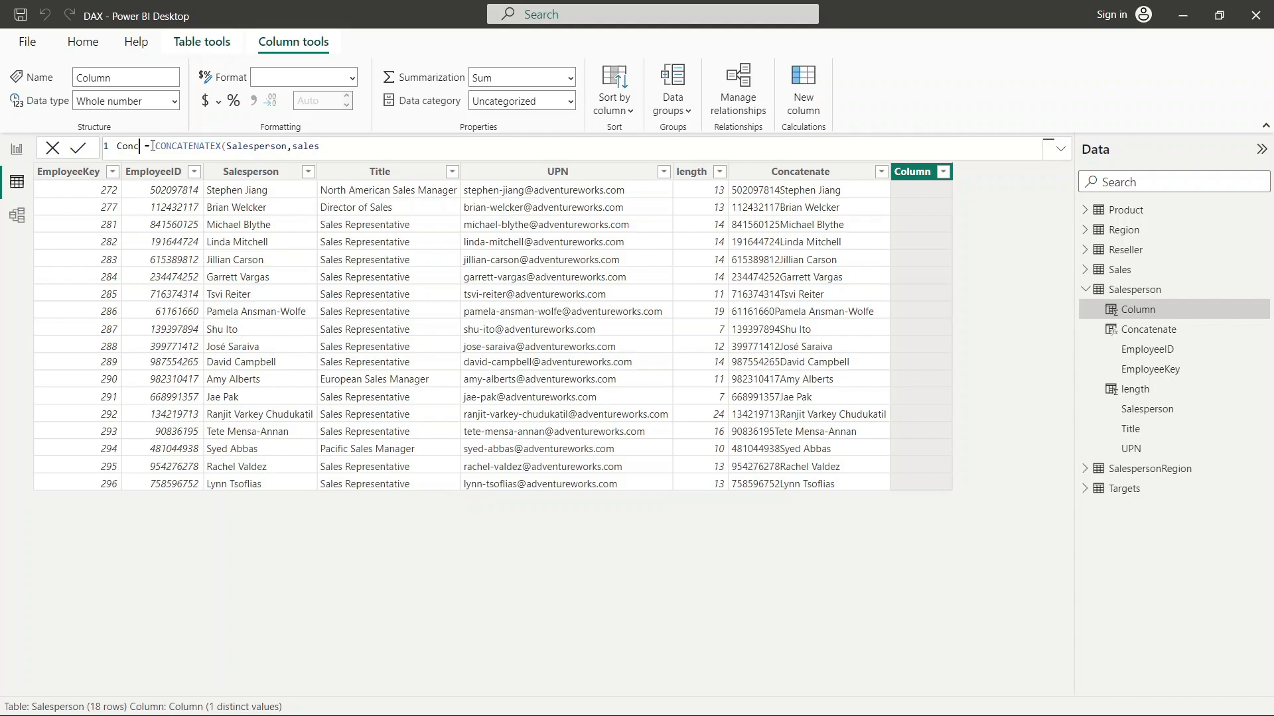
pyautogui.write('enate')
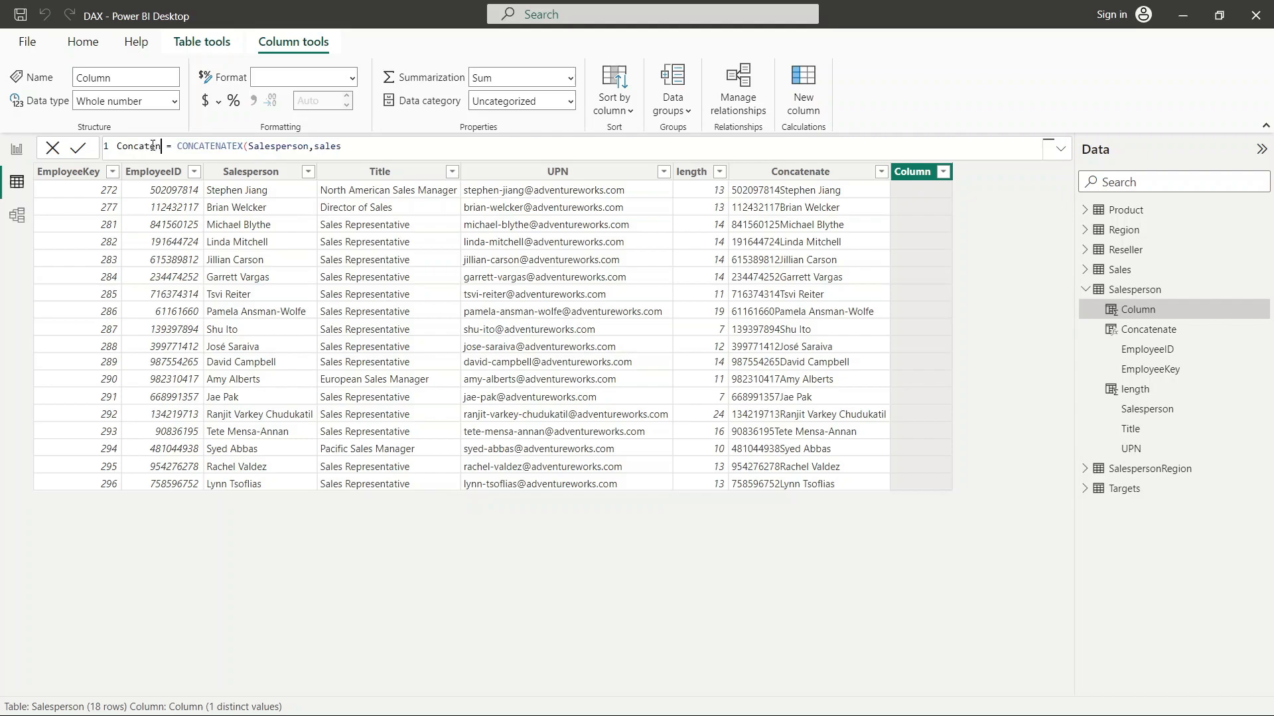
pyautogui.write('X')
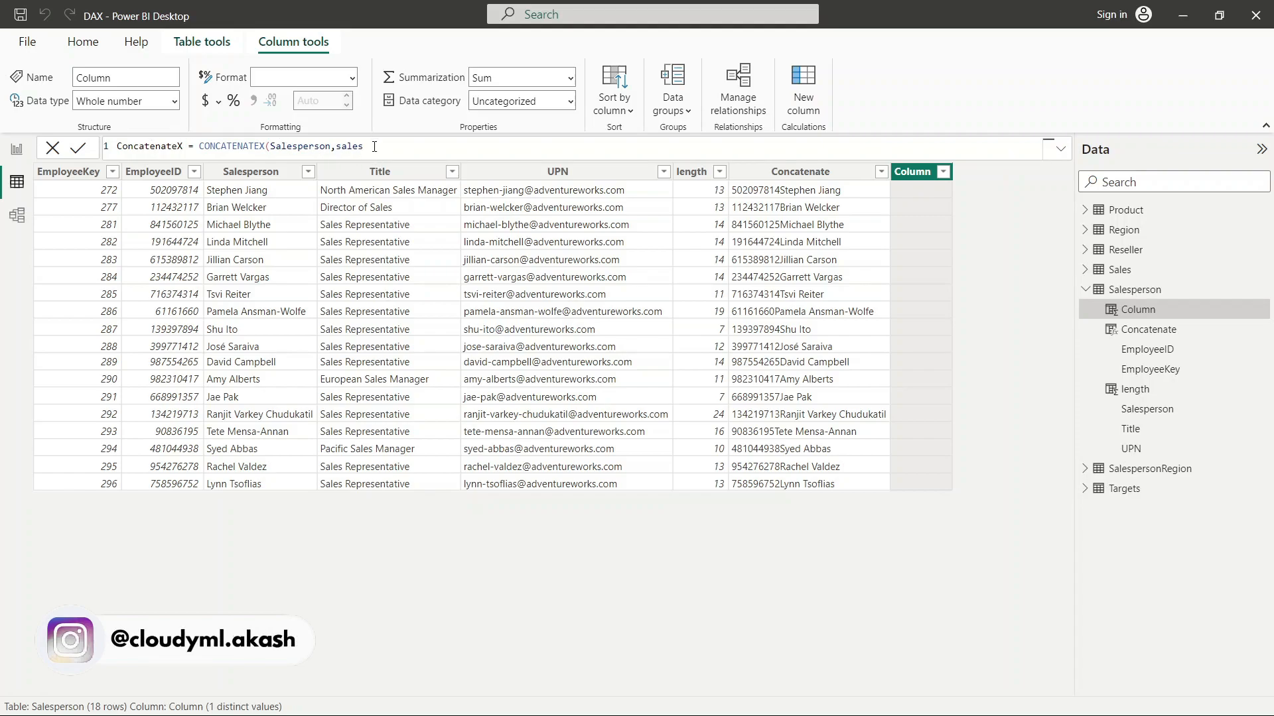
# - Complete the expression argument of CONCATENATEX with the Salesperson[Salesperson] column
pyautogui.click(374, 147)
pyautogui.write('pe')
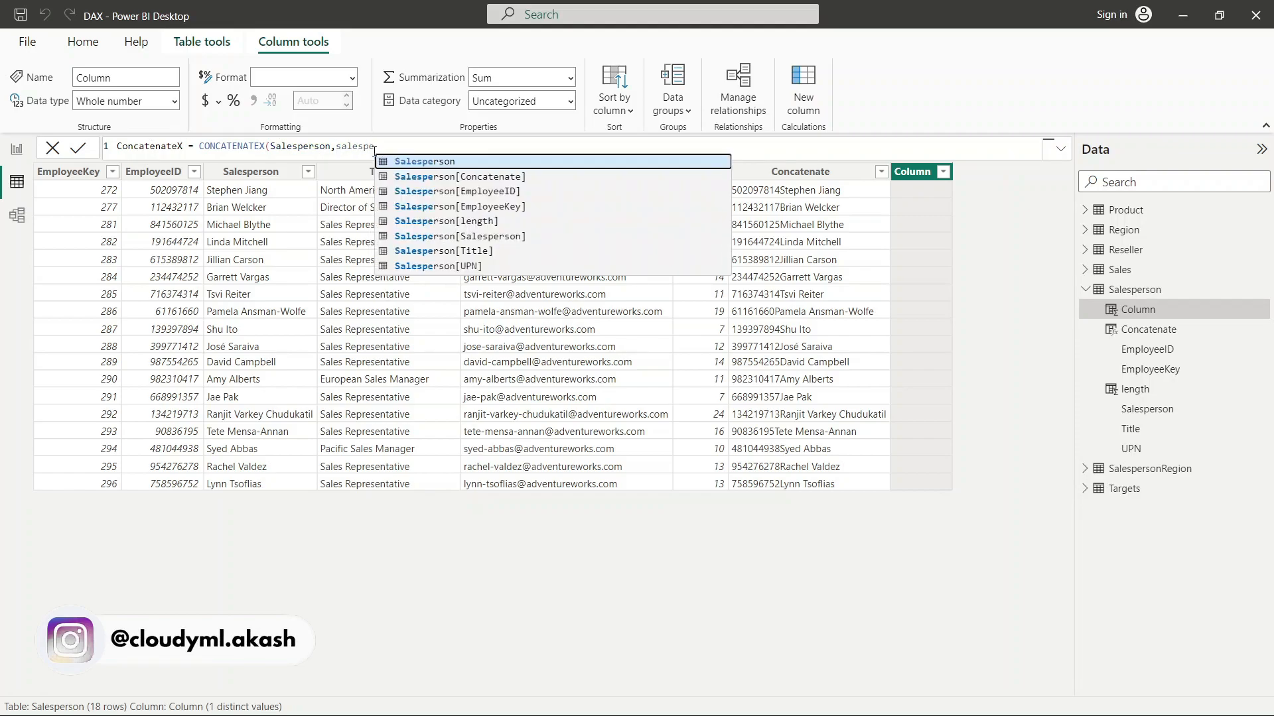
pyautogui.click(474, 239)
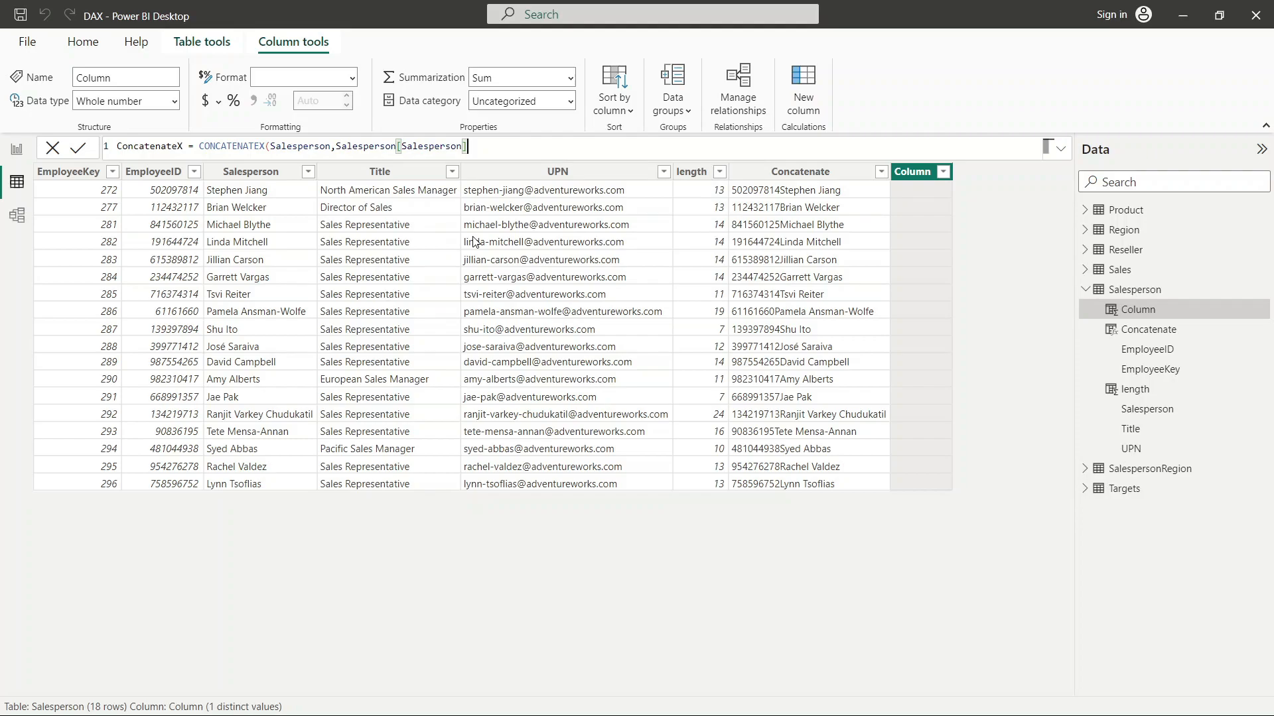
# - Add a semicolon as the delimiter argument, close the CONCATENATEX formula and commit the ConcatenateX column
pyautogui.write(',')
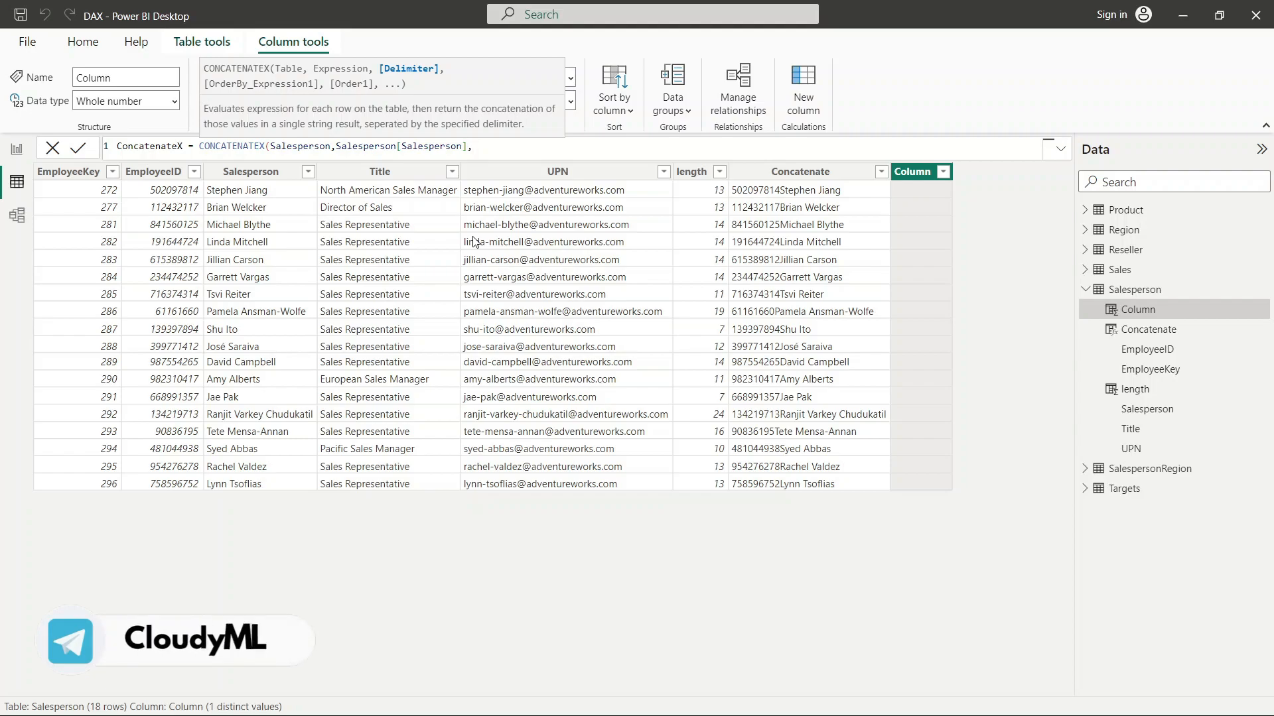
pyautogui.write('",')
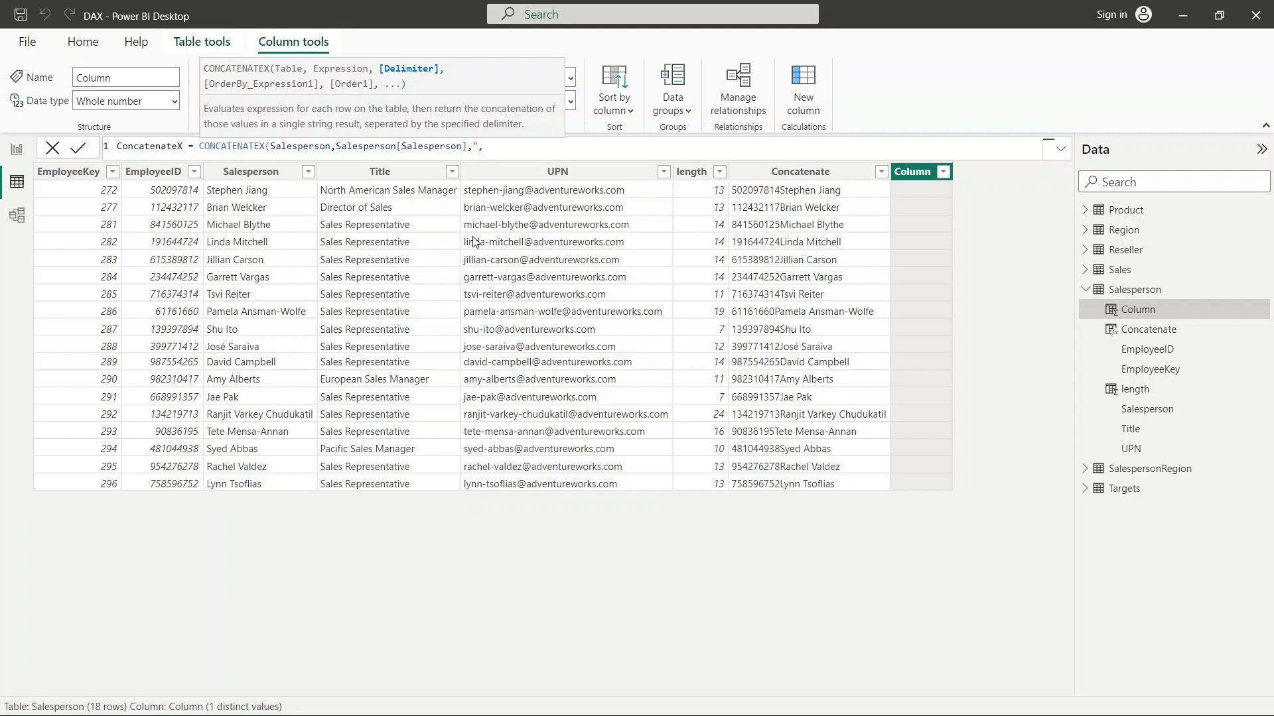
pyautogui.press('BackSpace')
pyautogui.write(';")')
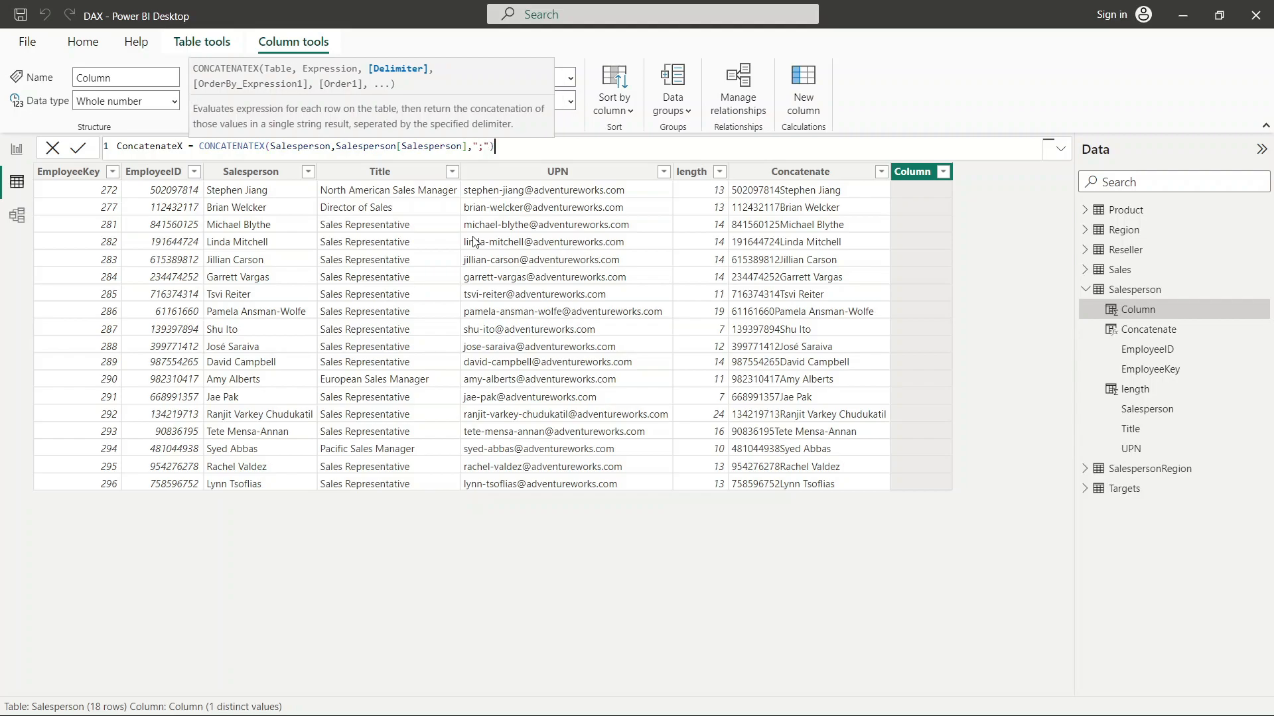
pyautogui.press('Return')
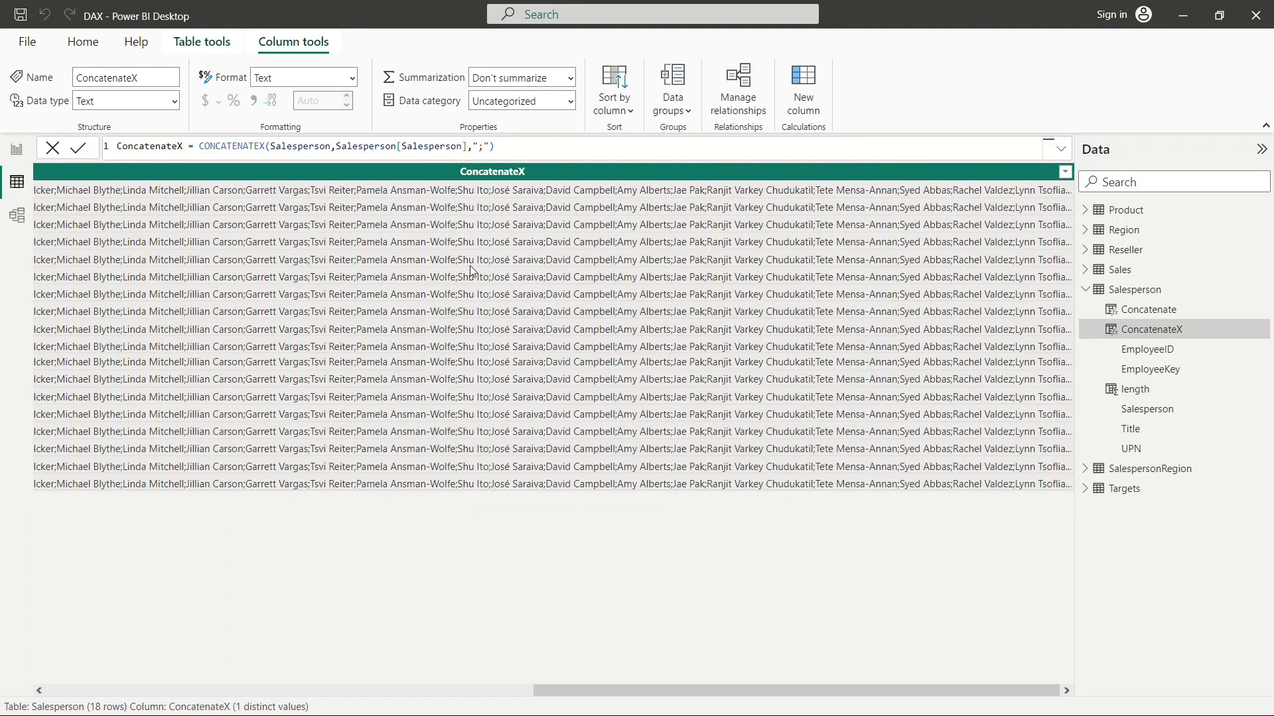
# - Examine the full width of the ConcatenateX column and compare its contents with the other Salesperson table columns
pyautogui.hscroll(-10, 469, 265)
pyautogui.hscroll(-5, 299, 248)
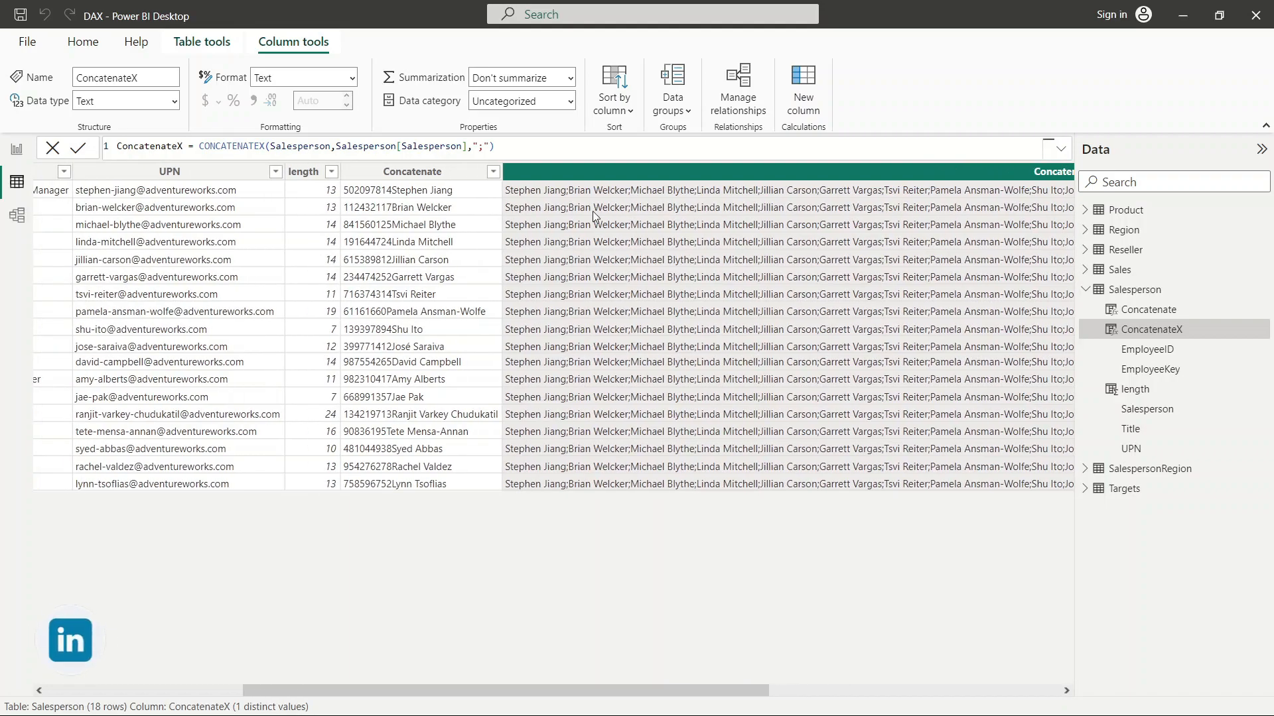
pyautogui.hscroll(-2, 318, 302)
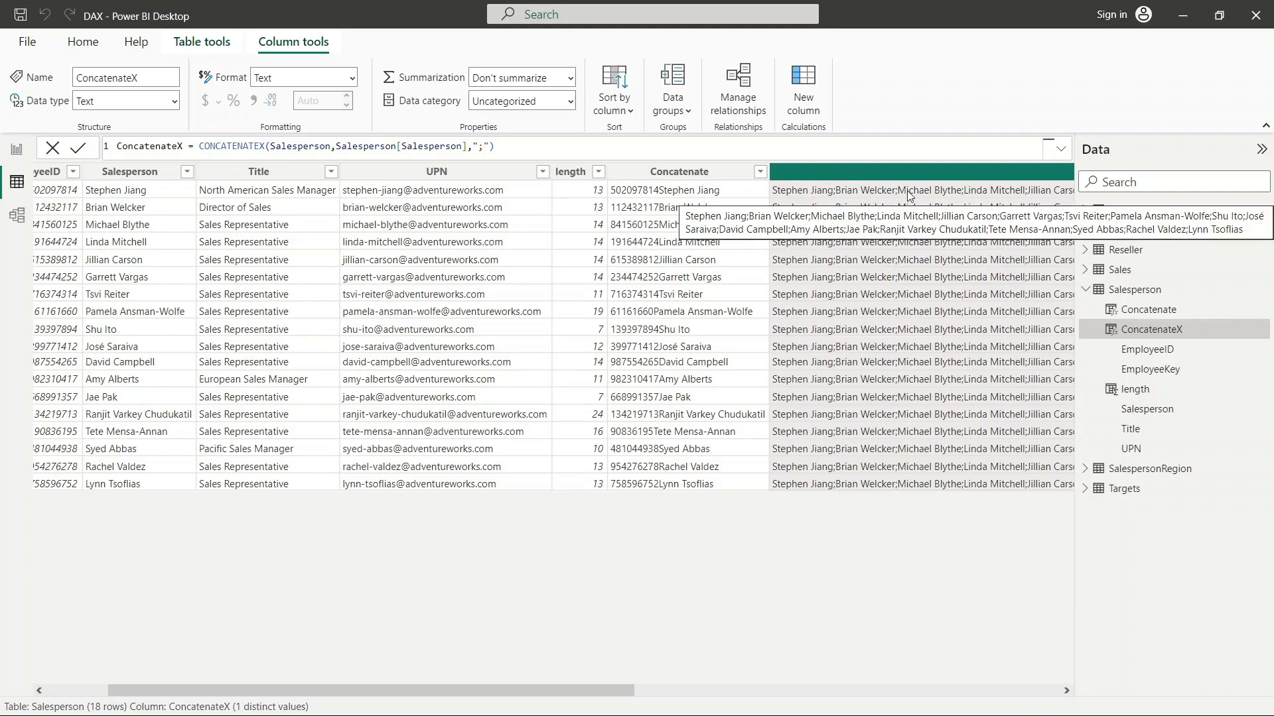
pyautogui.hscroll(10, 913, 191)
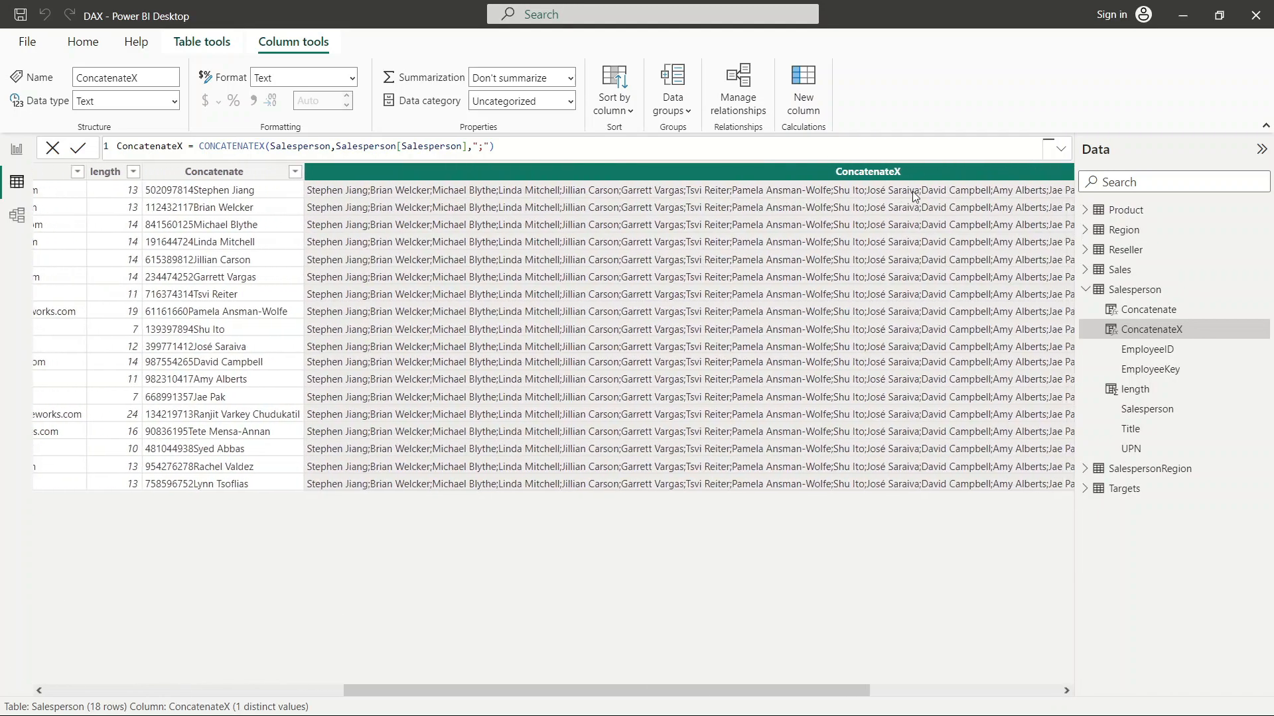
pyautogui.hscroll(3, 913, 193)
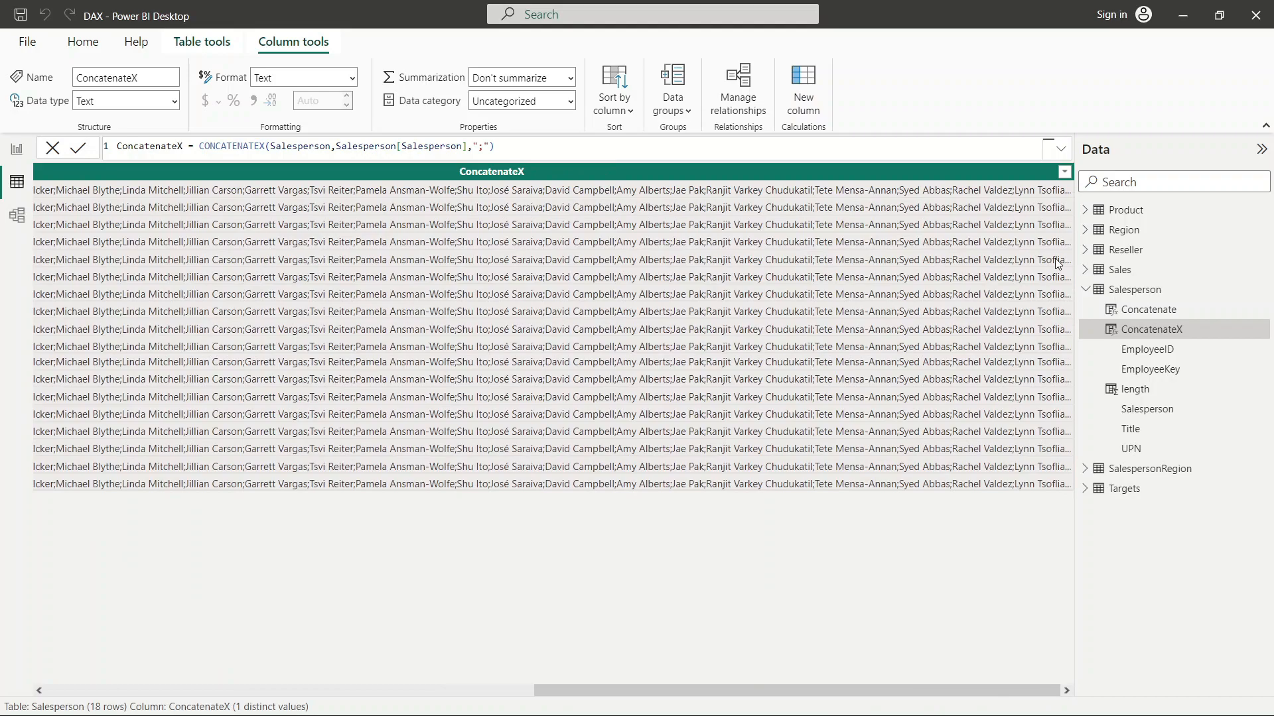
pyautogui.hscroll(-13, 710, 262)
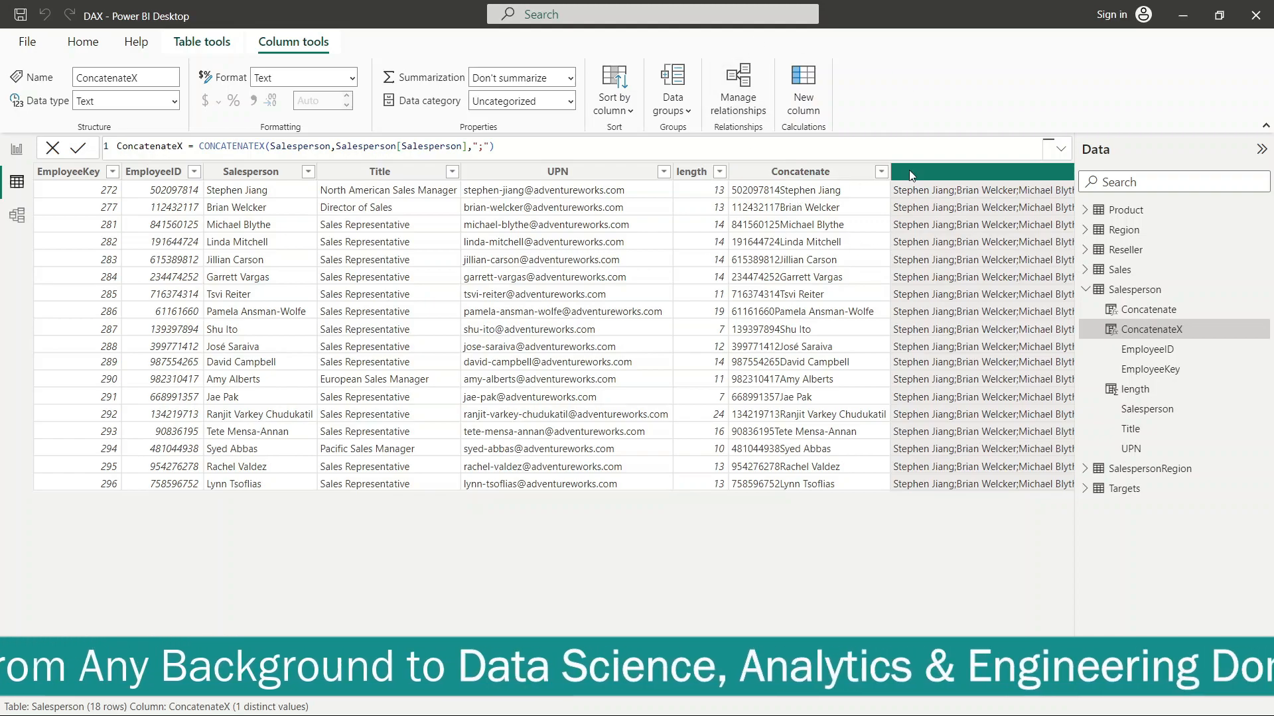
# - Add a new calculated column to the Salesperson table and replace its default name with left
pyautogui.click(794, 109)
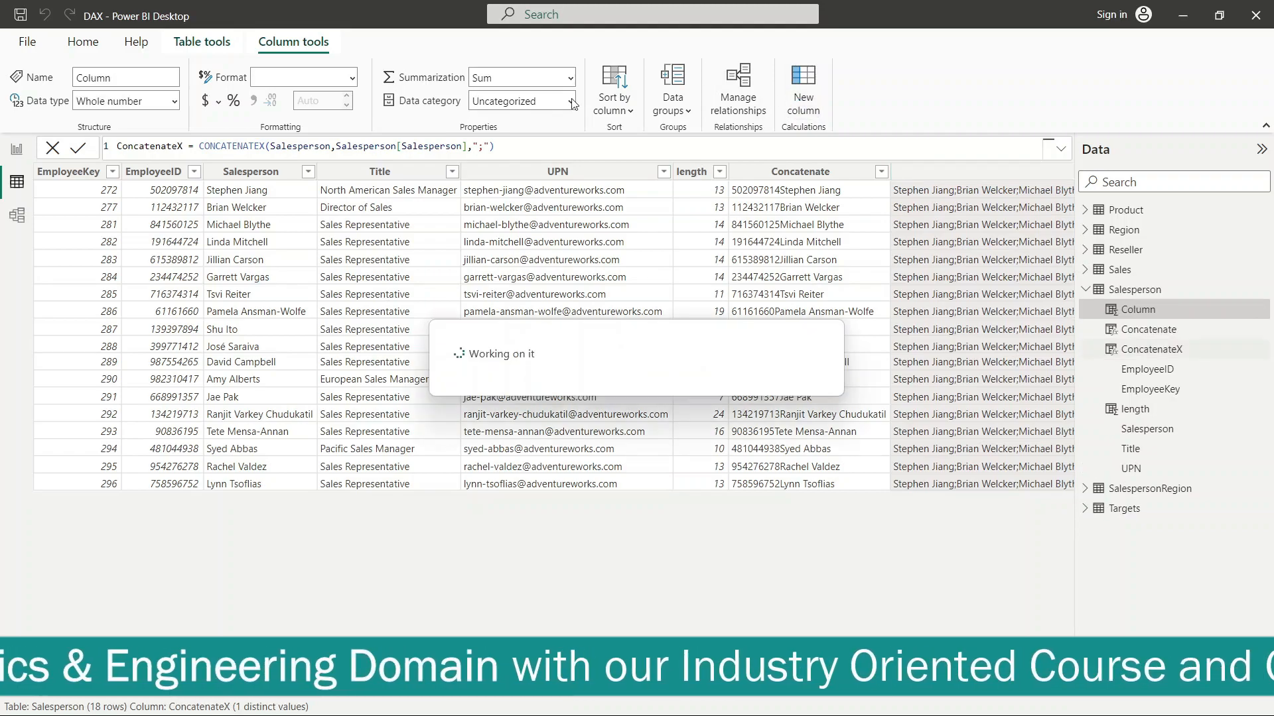
pyautogui.press('End')
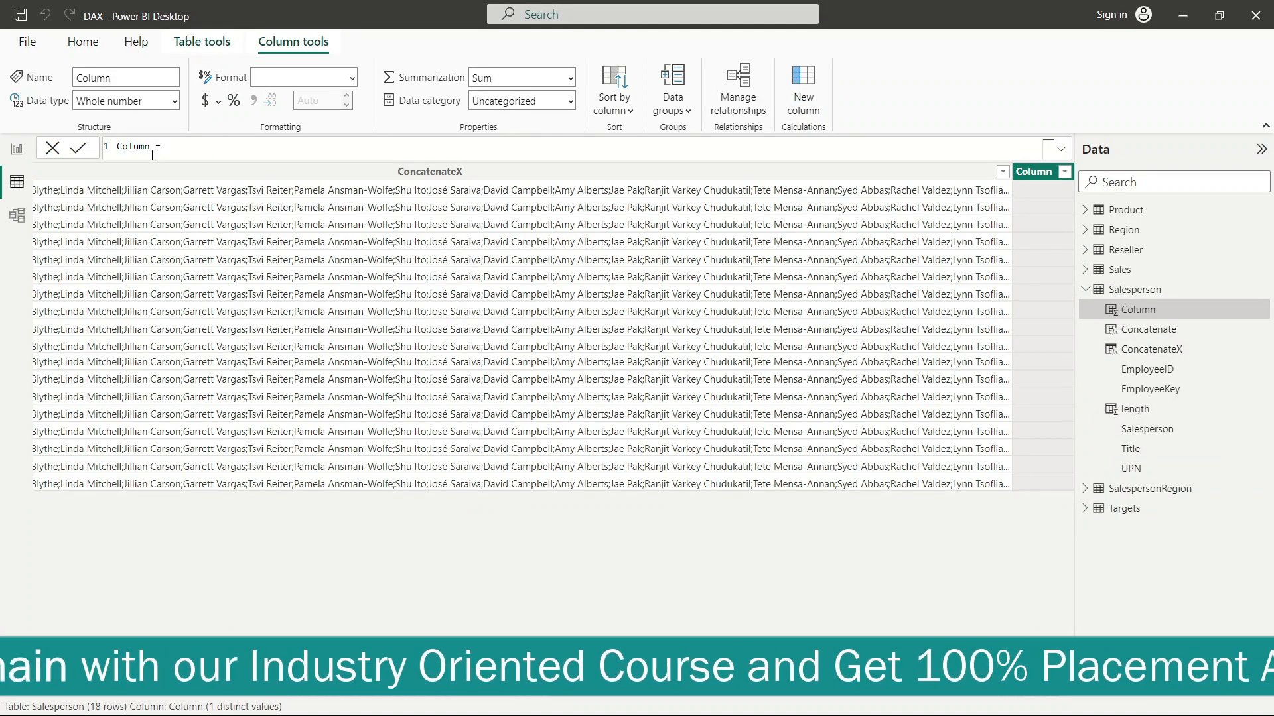
pyautogui.doubleClick(151, 145)
pyautogui.write('Columle')
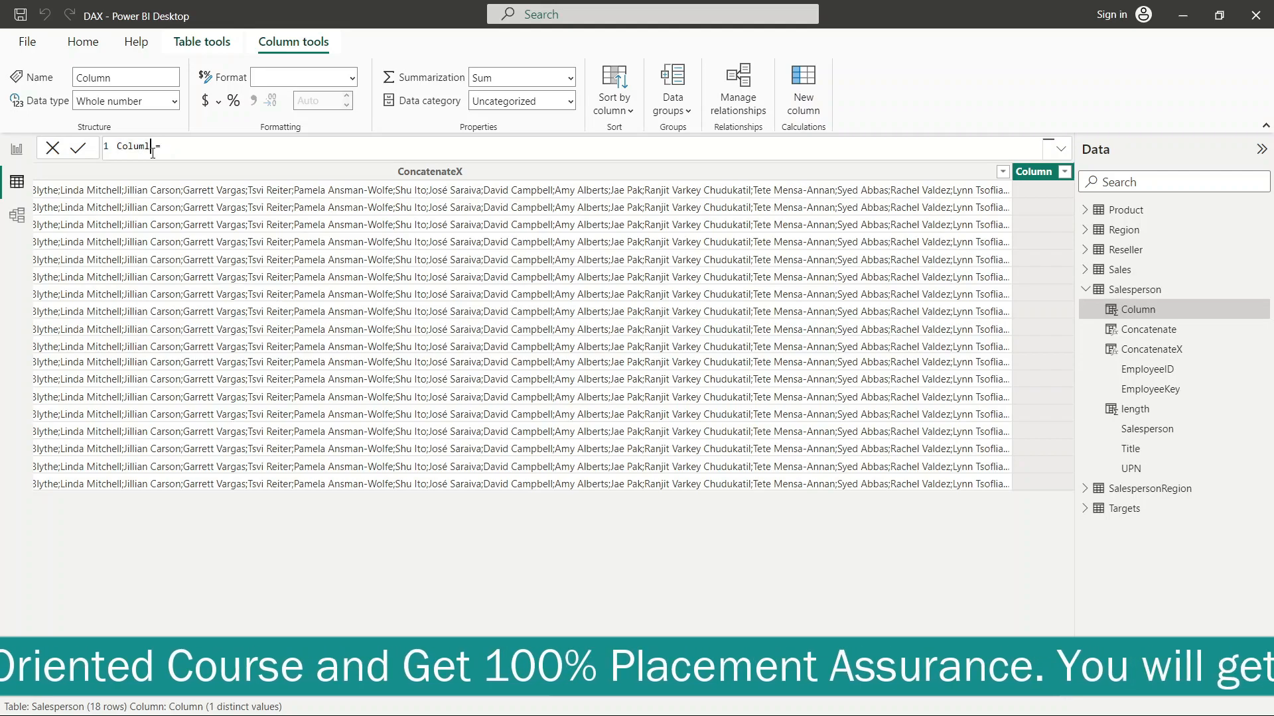
pyautogui.write('ft')
pyautogui.press('BackSpace')
pyautogui.press('BackSpace')
pyautogui.press('BackSpace')
pyautogui.press('BackSpace')
pyautogui.press('BackSpace')
pyautogui.press('BackSpace')
pyautogui.press('BackSpace')
pyautogui.press('BackSpace')
pyautogui.press('BackSpace')
pyautogui.write('left = ')
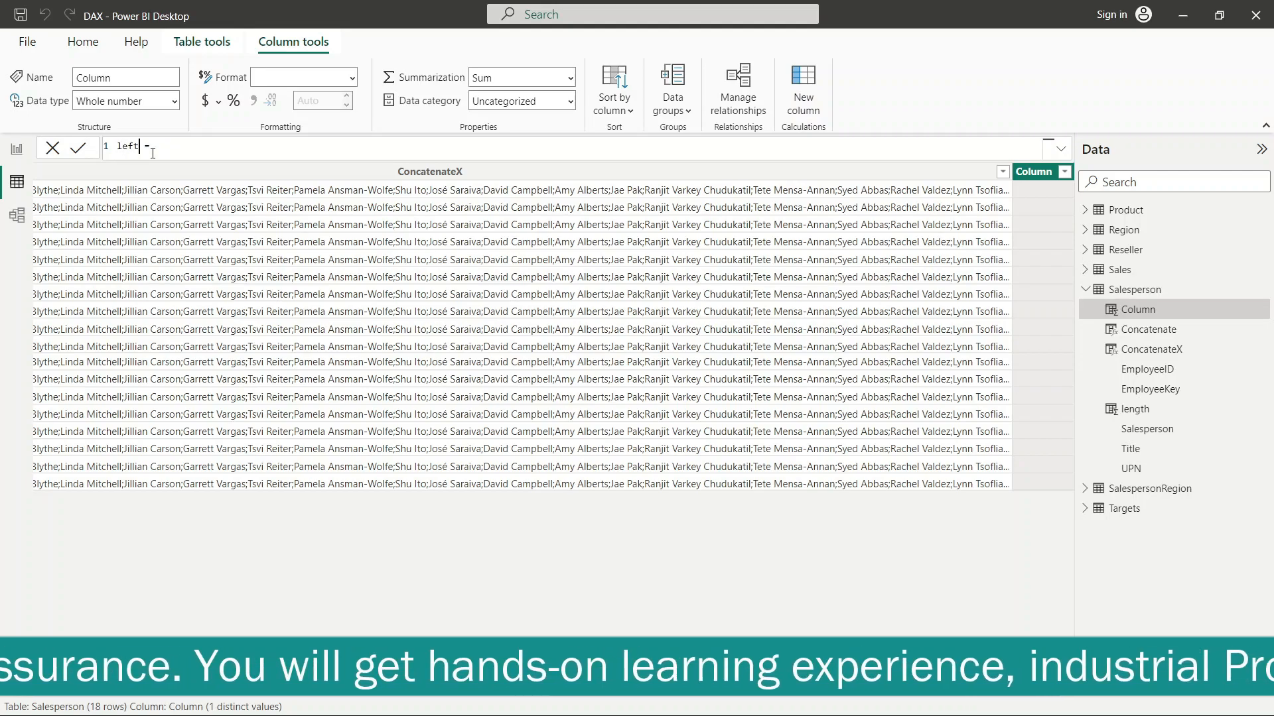
# - Define the left column as the first 5 characters of Salesperson[Salesperson] using the LEFT function, and commit the formula
pyautogui.write('left')
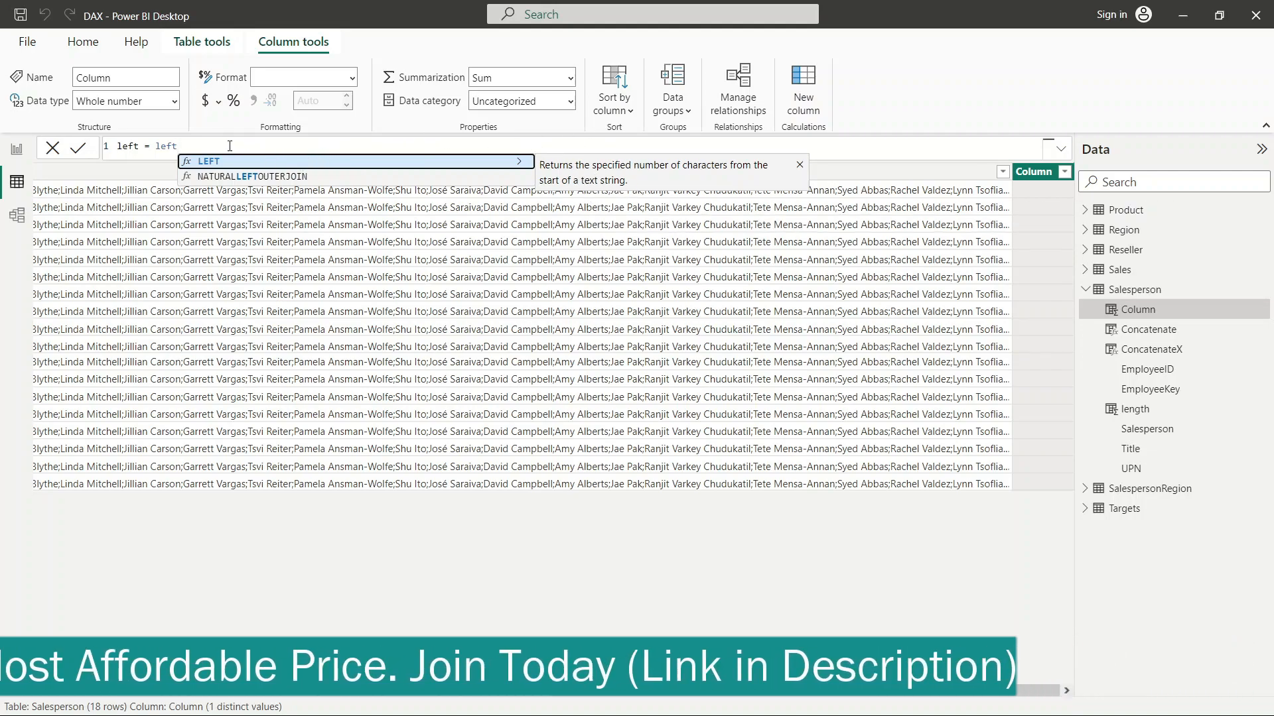
pyautogui.write('(')
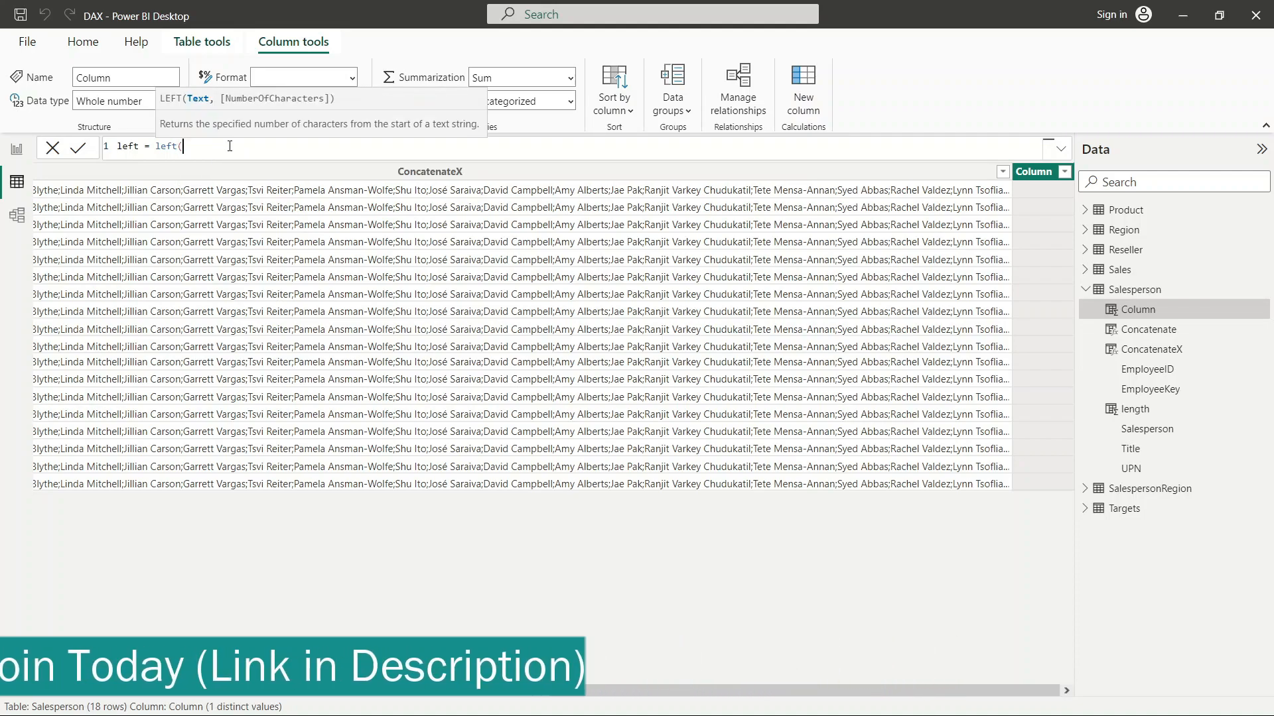
pyautogui.write('sa')
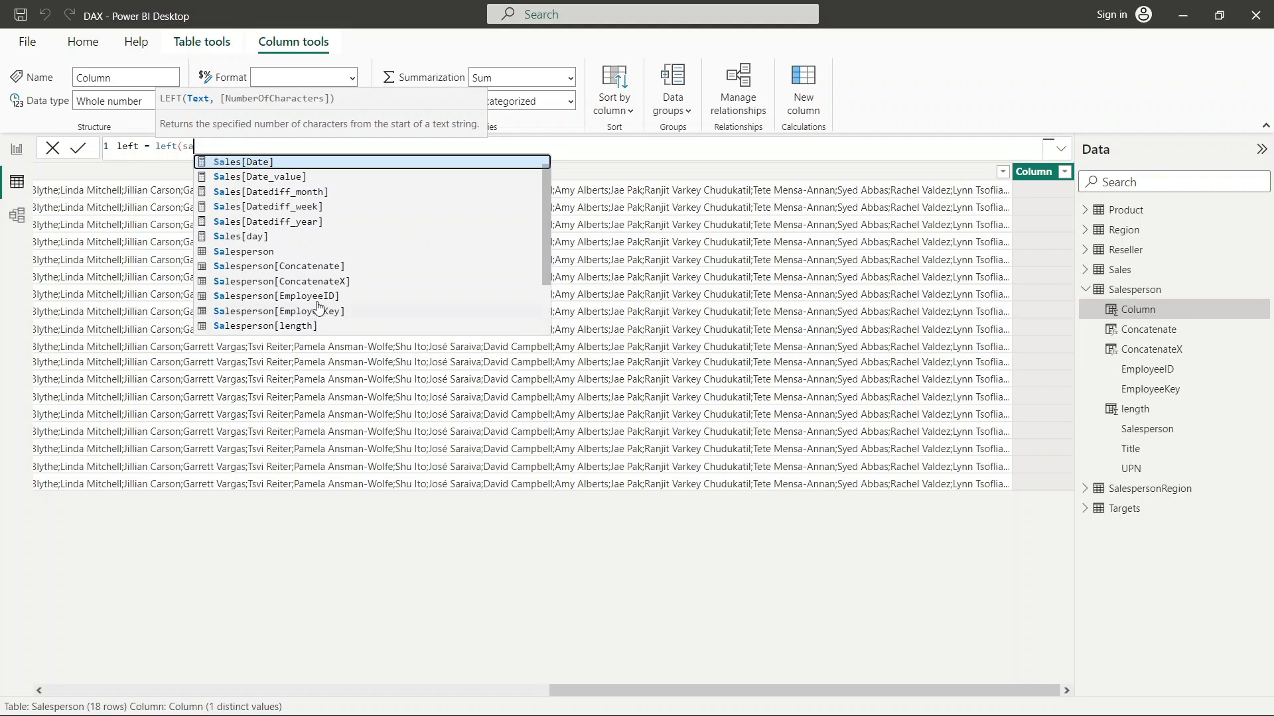
pyautogui.scroll(-1, 319, 302)
pyautogui.scroll(-2, 318, 302)
pyautogui.click(345, 274)
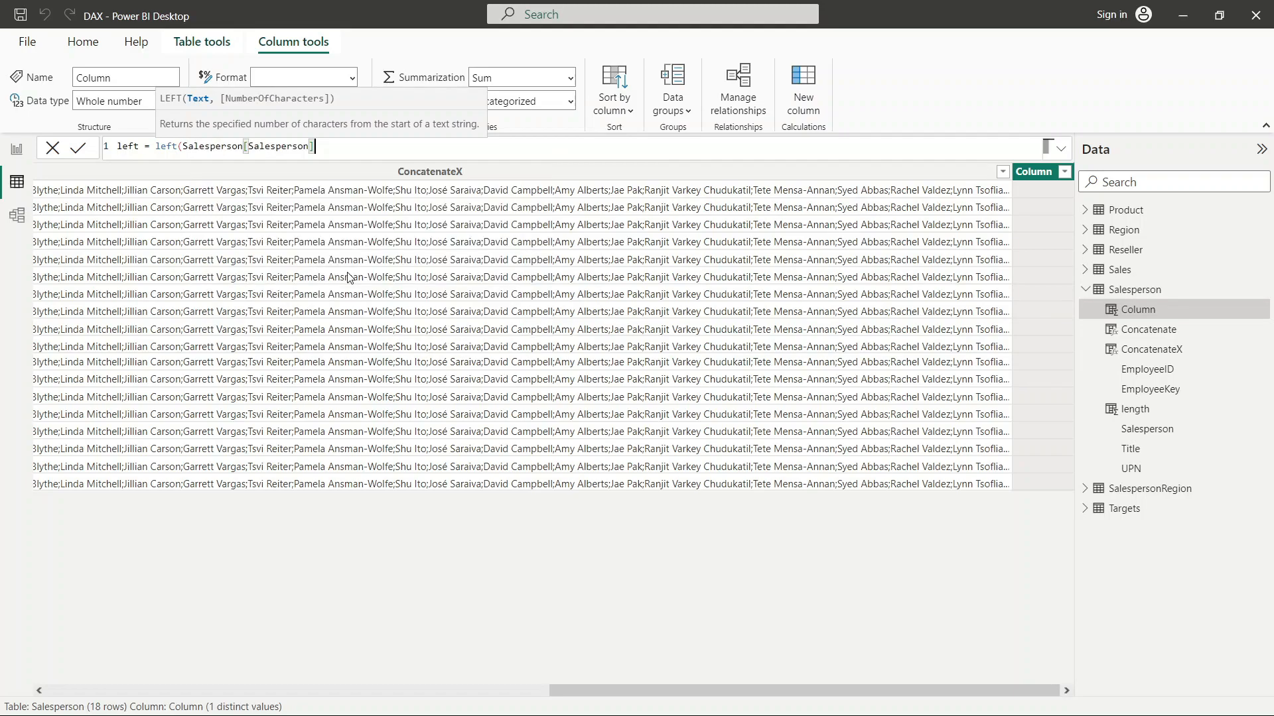
pyautogui.write(',5)')
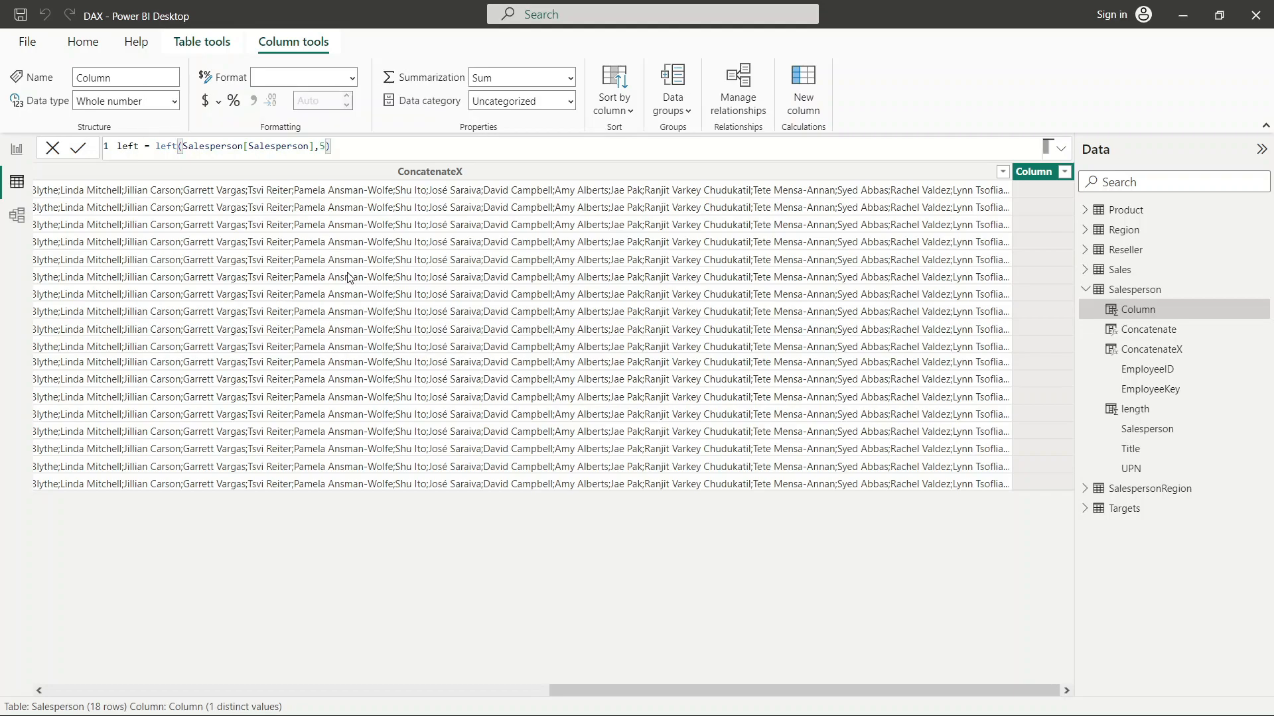
pyautogui.press('Return')
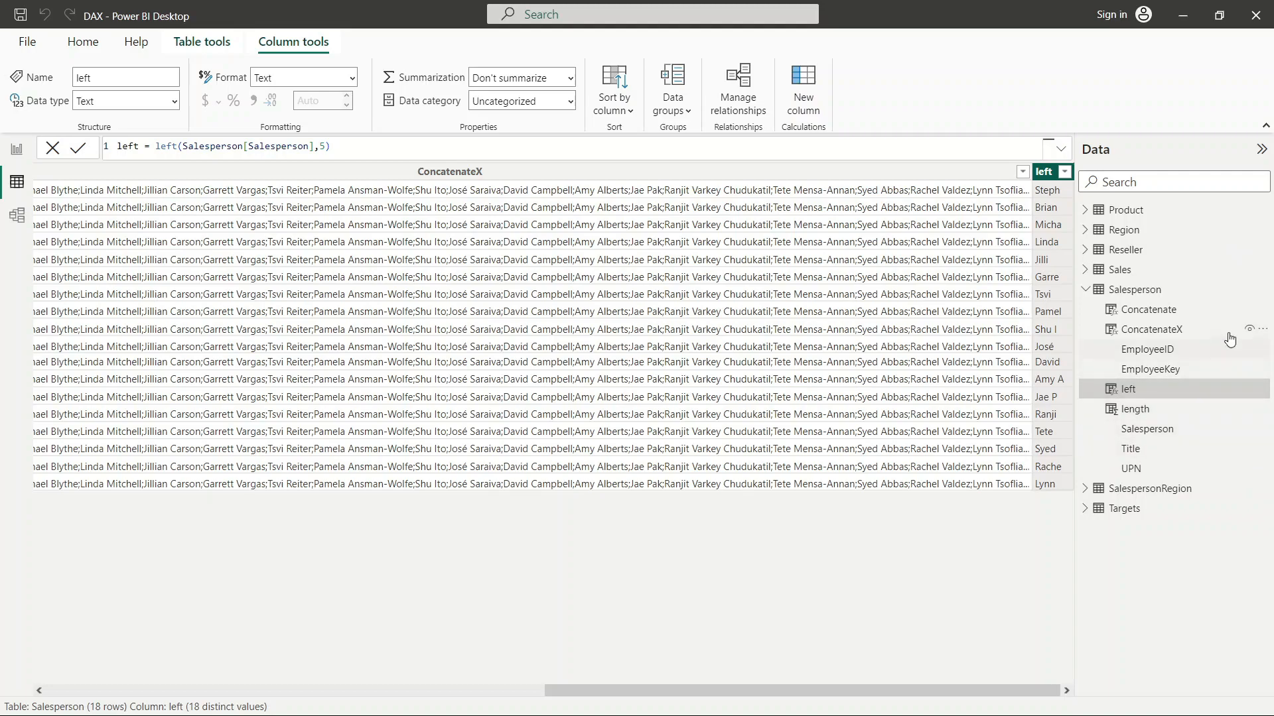
# - Hide the ConcatenateX column in report view and delete it from the model
pyautogui.click(1263, 330)
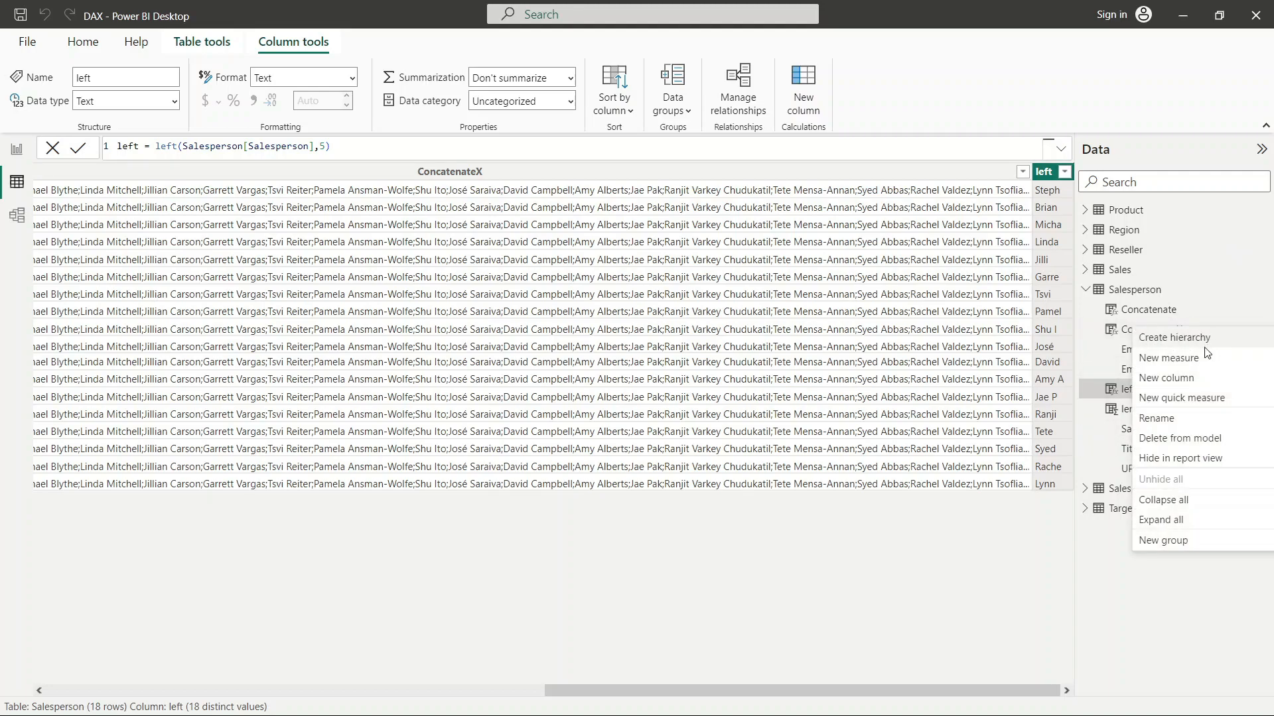
pyautogui.click(1177, 459)
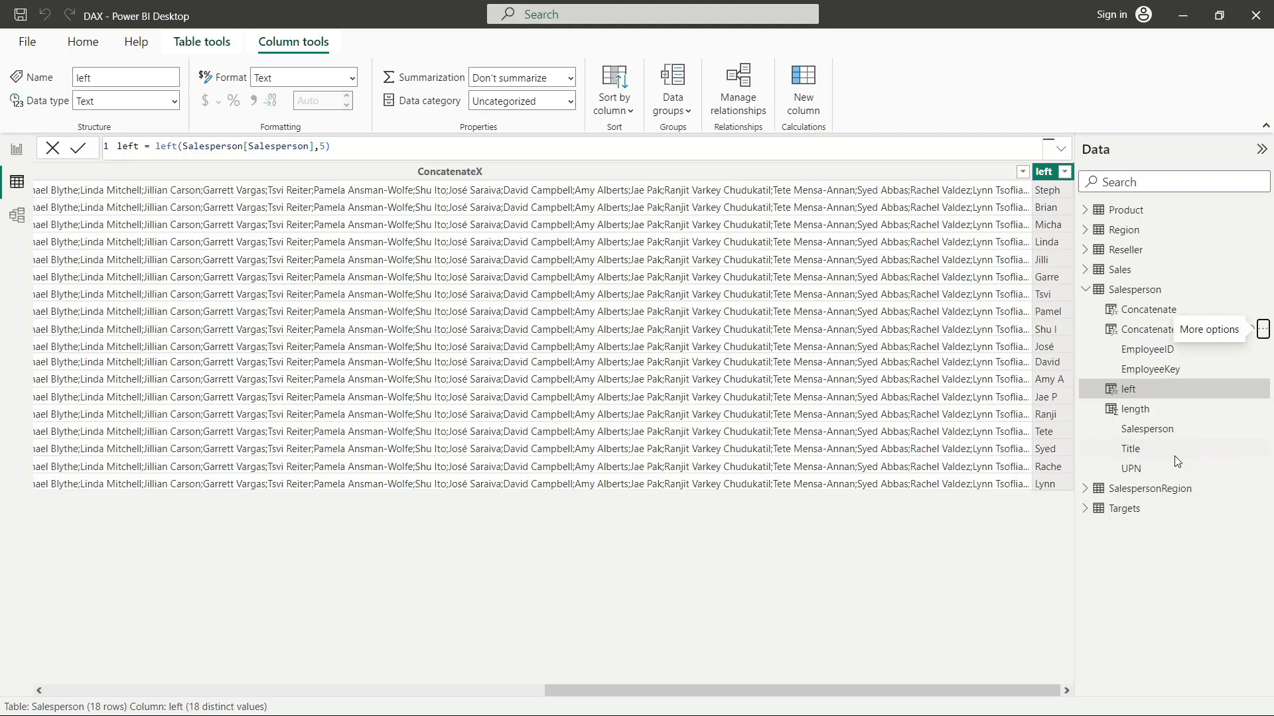
pyautogui.click(1263, 329)
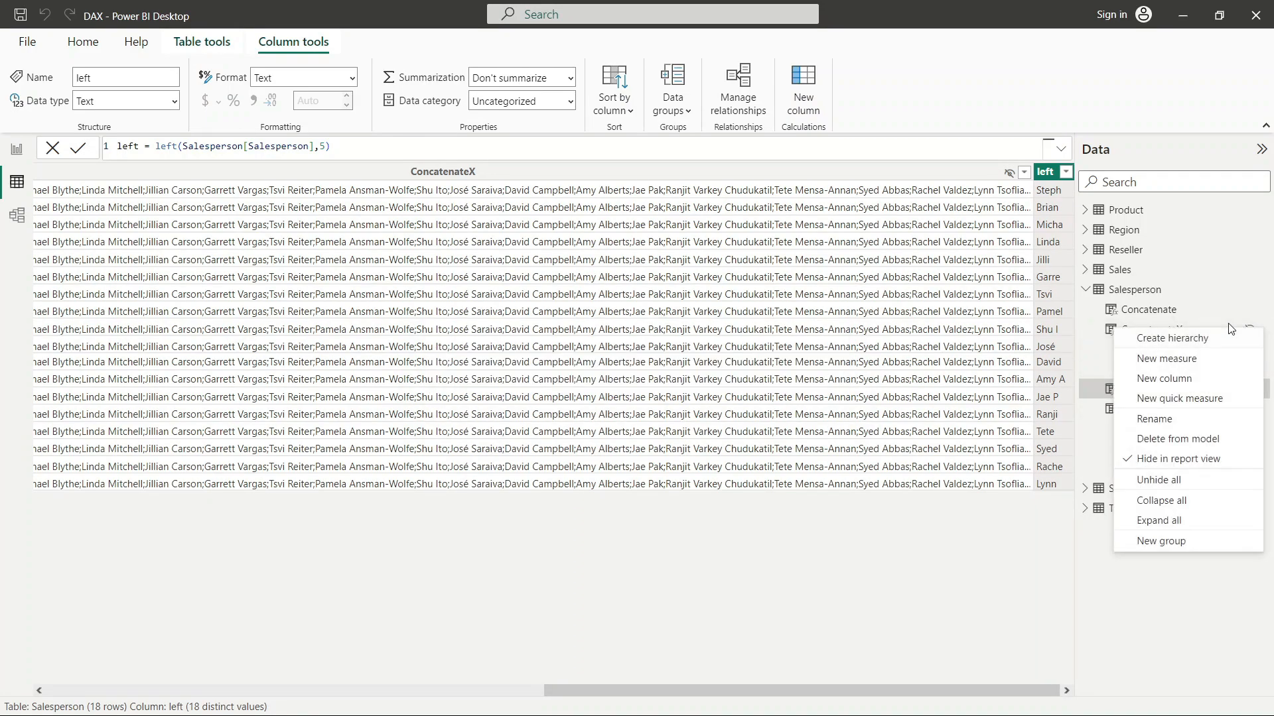
pyautogui.click(1179, 442)
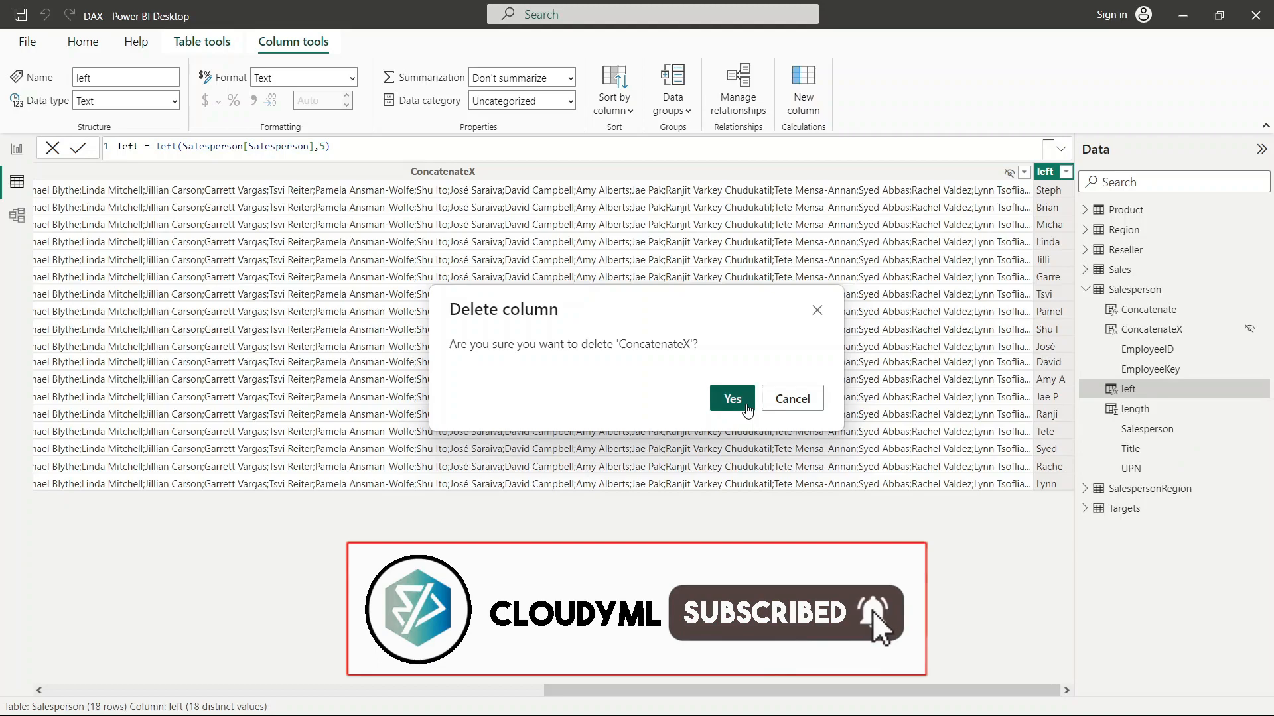
pyautogui.click(733, 400)
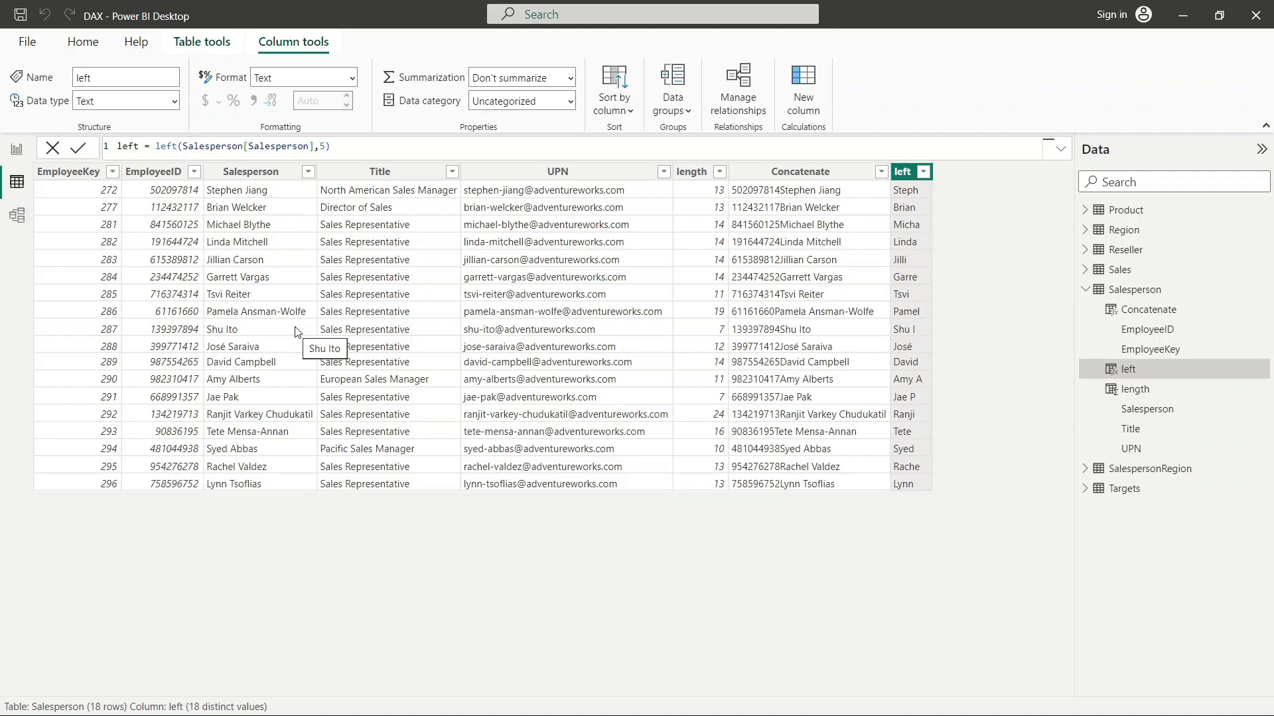
# - Add a new calculated column named Right to the Salesperson table and start its formula with the RIGHT function
pyautogui.click(803, 100)
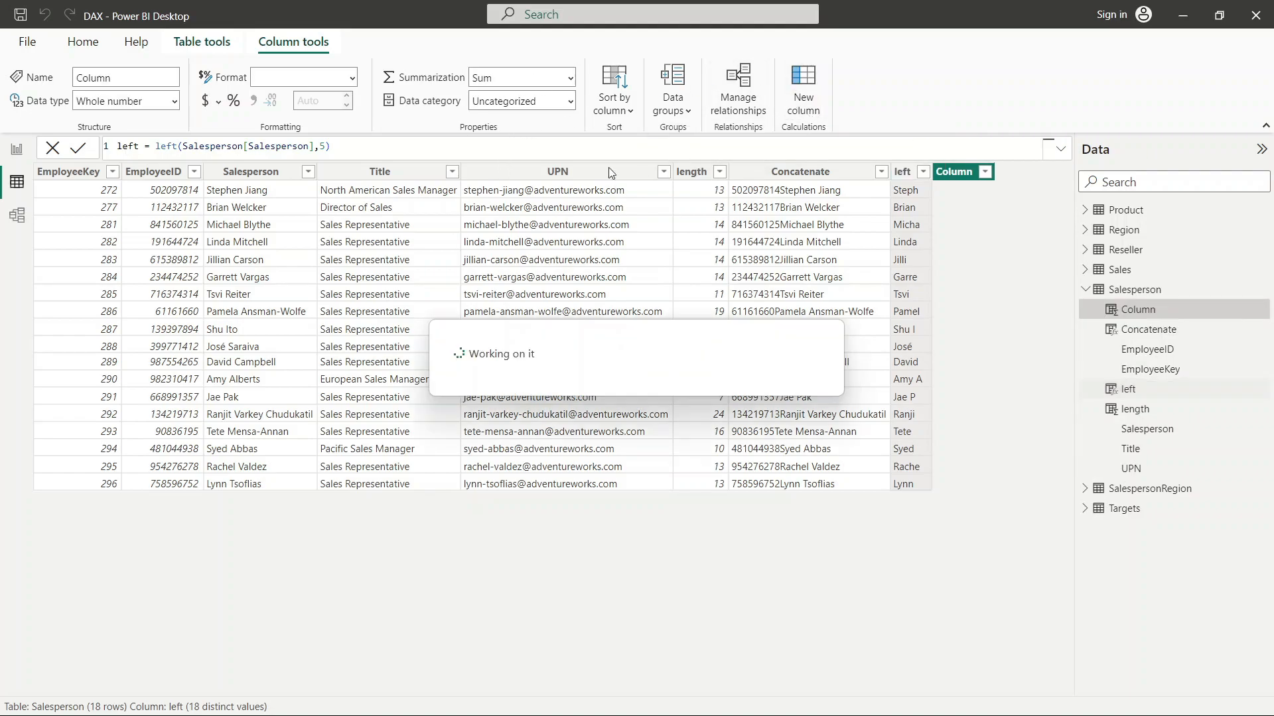
pyautogui.write('Column =')
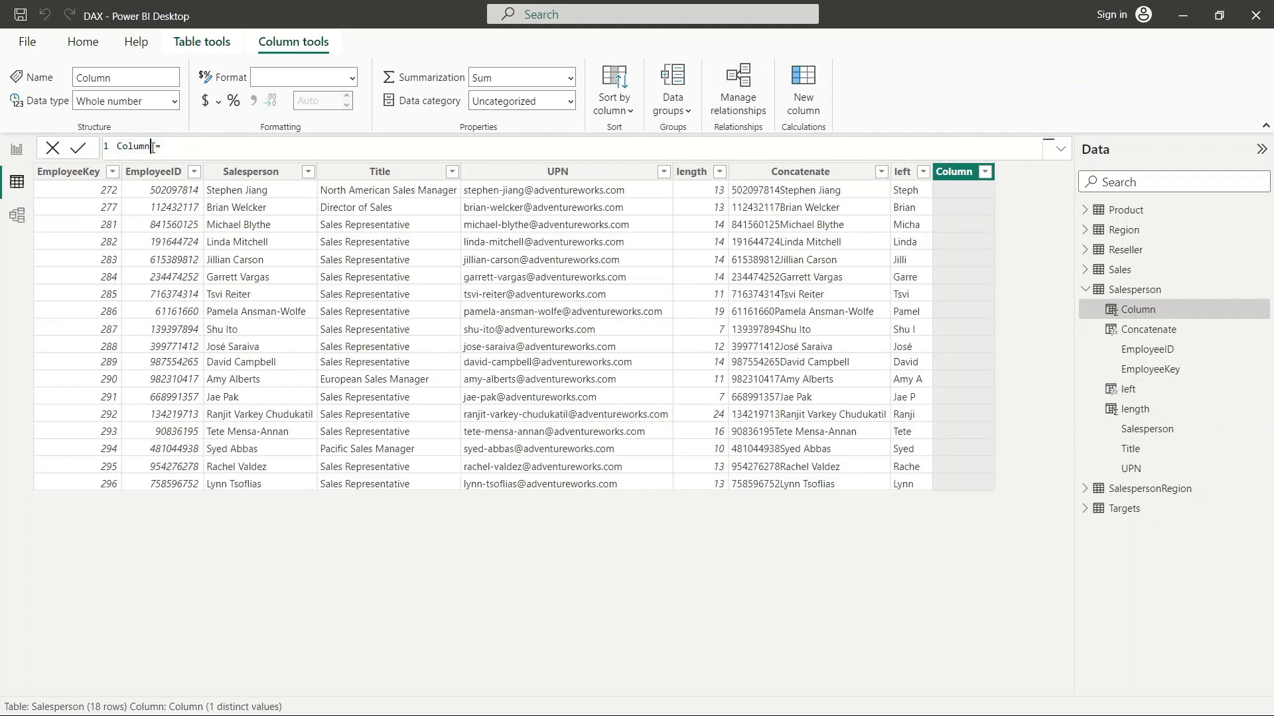
pyautogui.press('BackSpace')
pyautogui.press('BackSpace')
pyautogui.press('BackSpace')
pyautogui.press('BackSpace')
pyautogui.press('BackSpace')
pyautogui.write('Right = right')
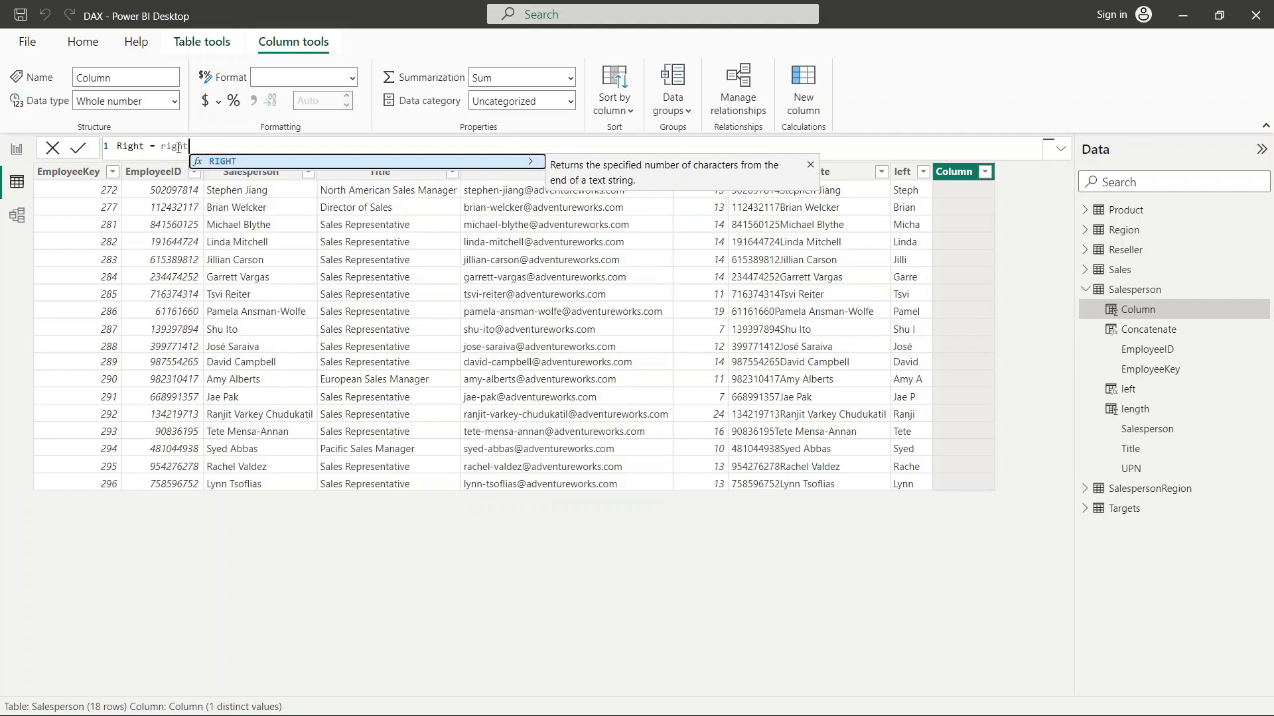
pyautogui.write('(')
pyautogui.click(178, 147)
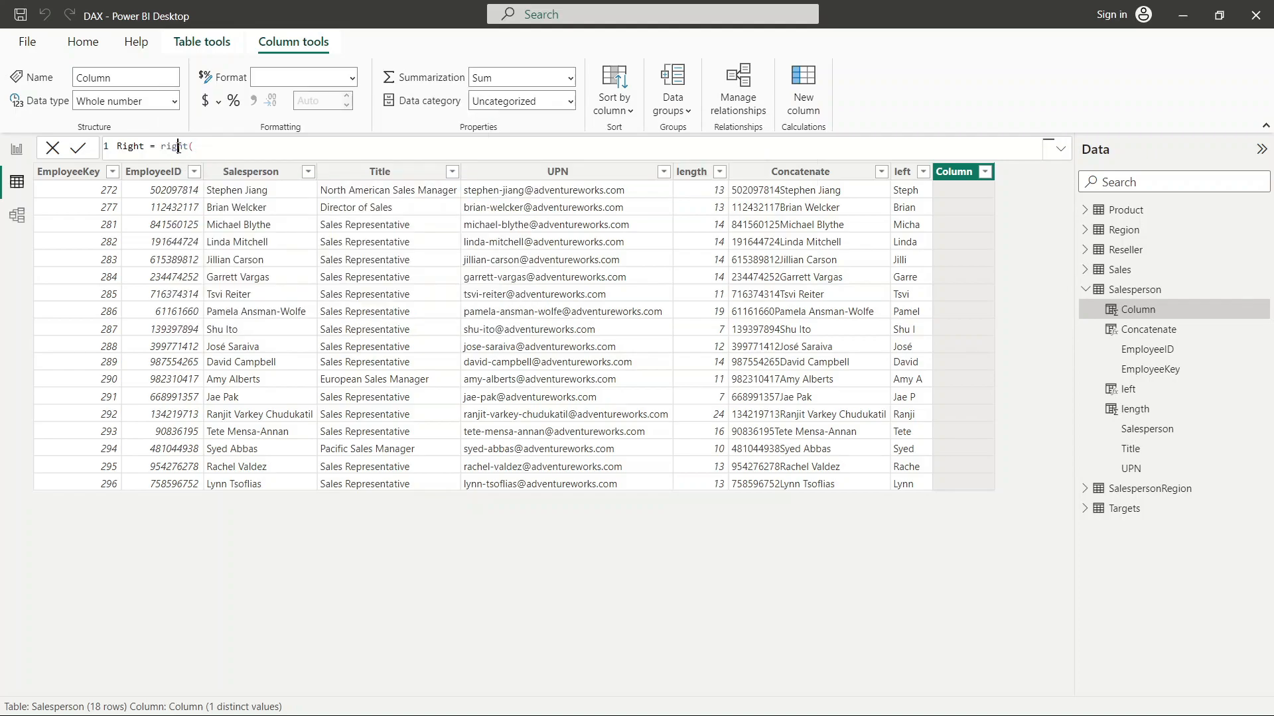
pyautogui.write('ha')
pyautogui.click(217, 164)
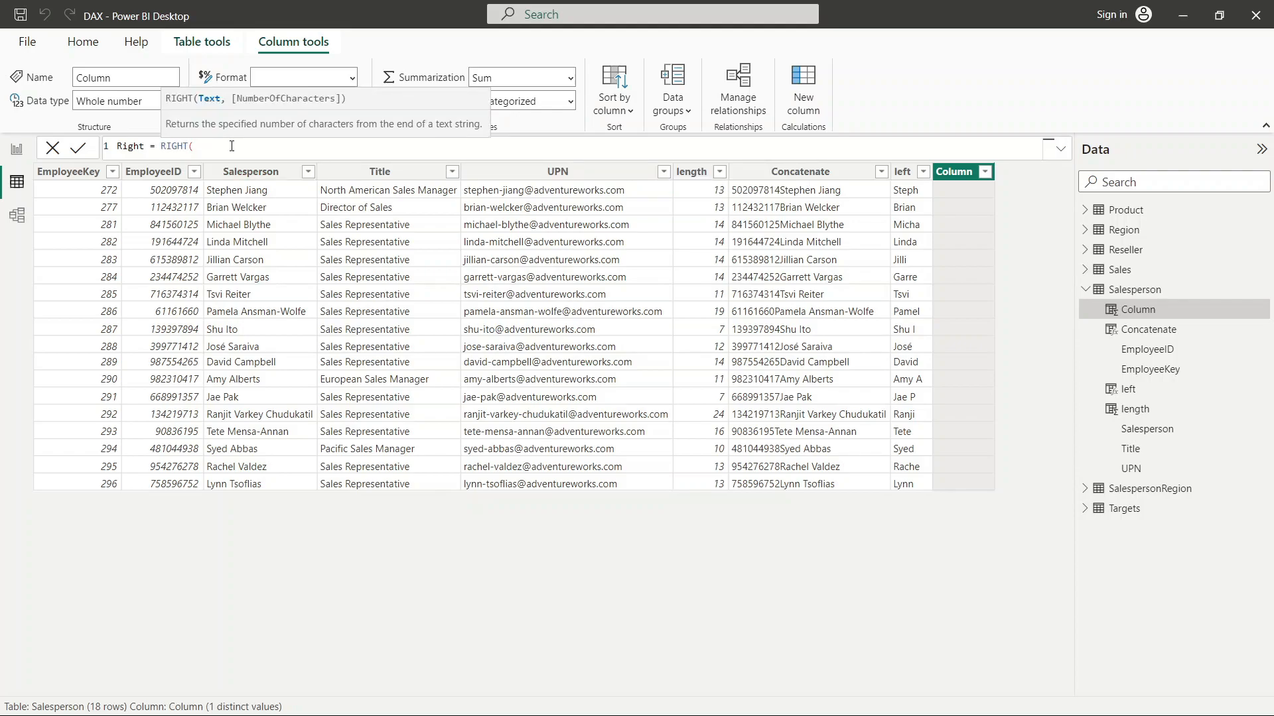
# - Complete the RIGHT formula with the Salesperson[Salesperson] column and 5 characters, and commit it
pyautogui.write('sa')
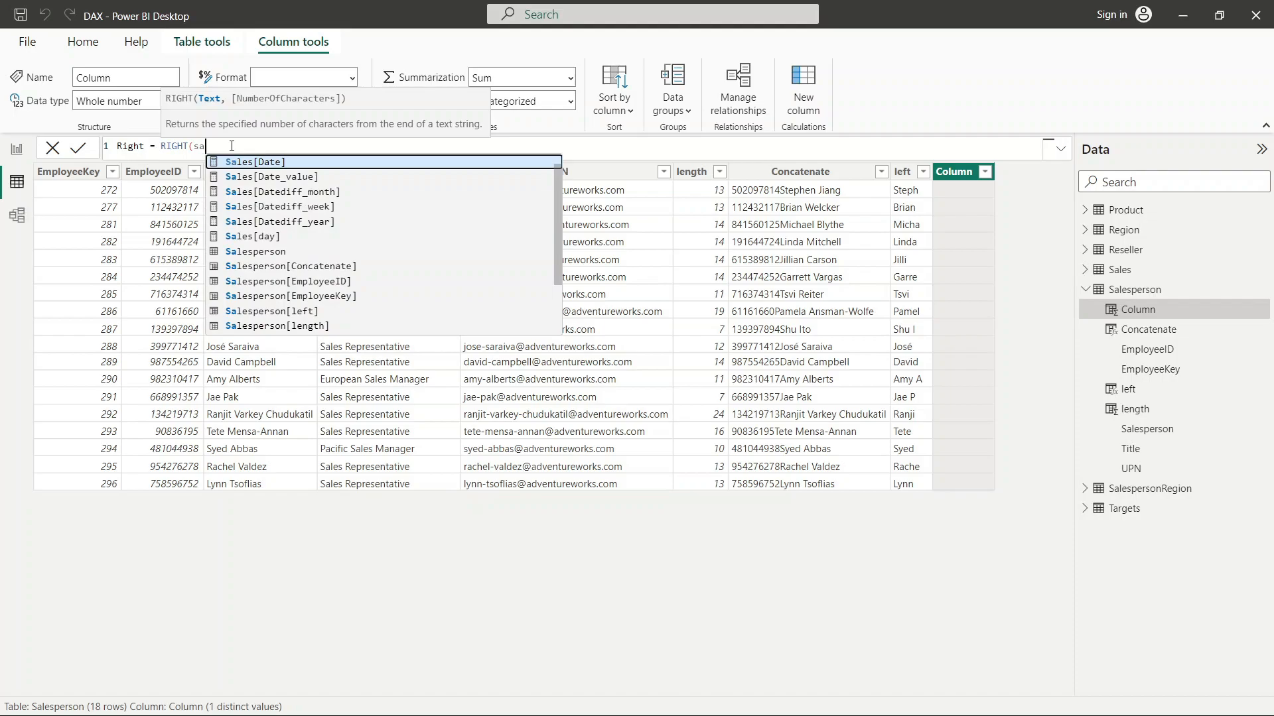
pyautogui.write('les')
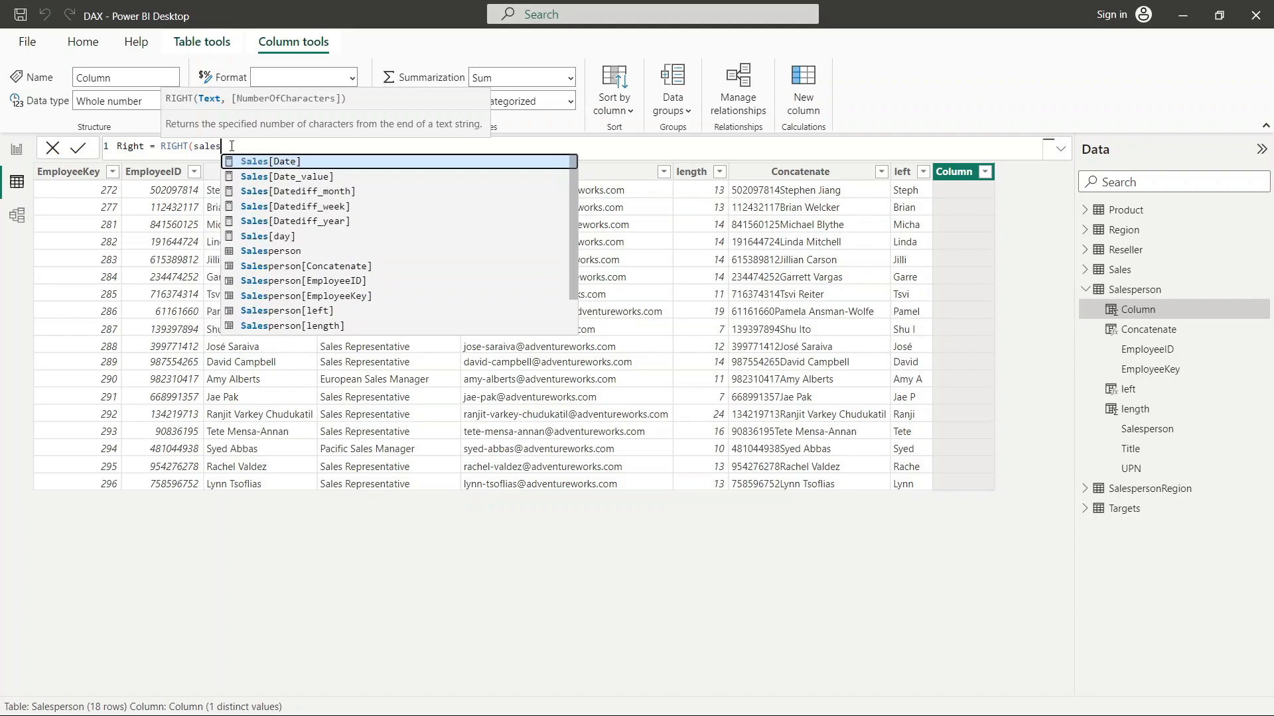
pyautogui.scroll(-2, 362, 305)
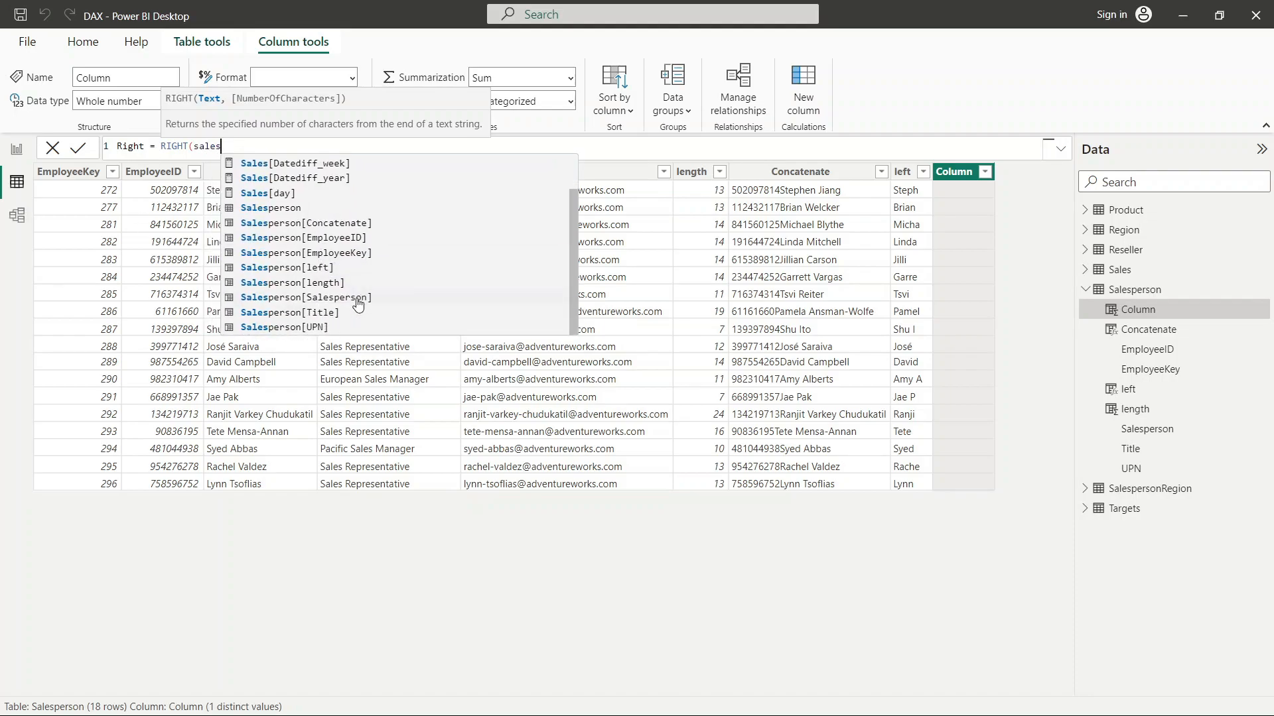
pyautogui.click(367, 302)
pyautogui.write(',')
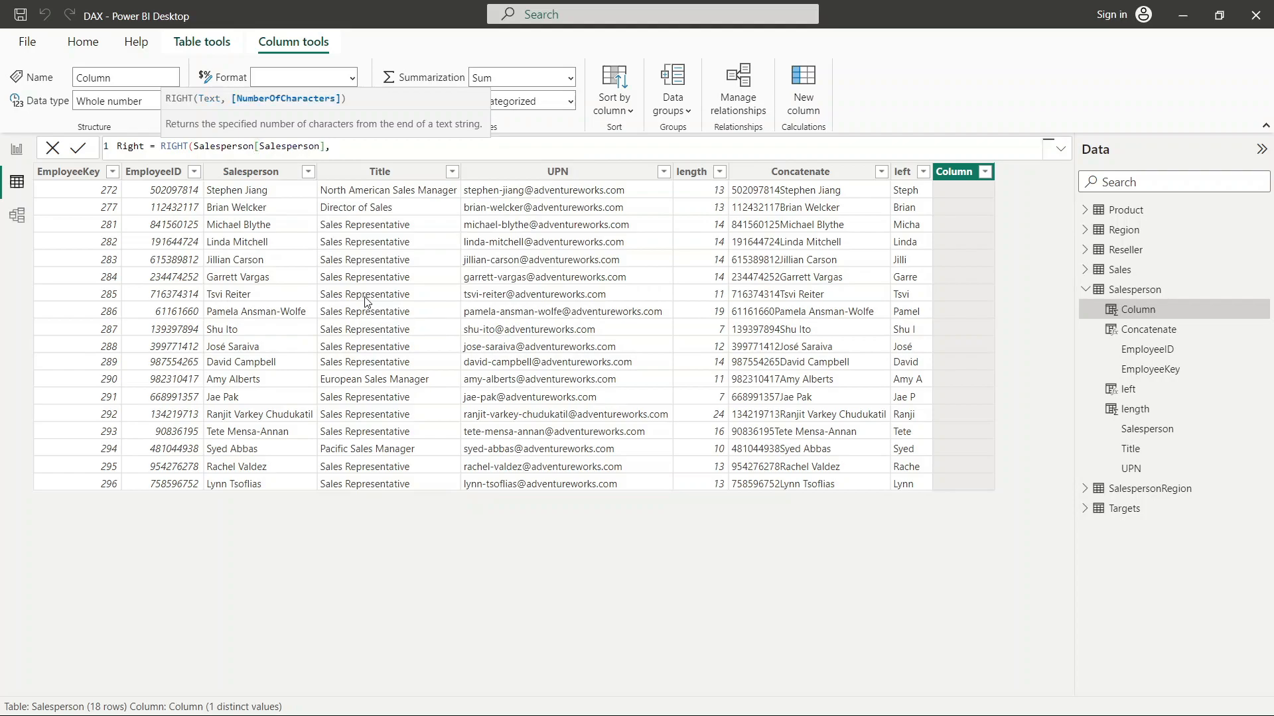
pyautogui.write('5)')
pyautogui.press('Return')
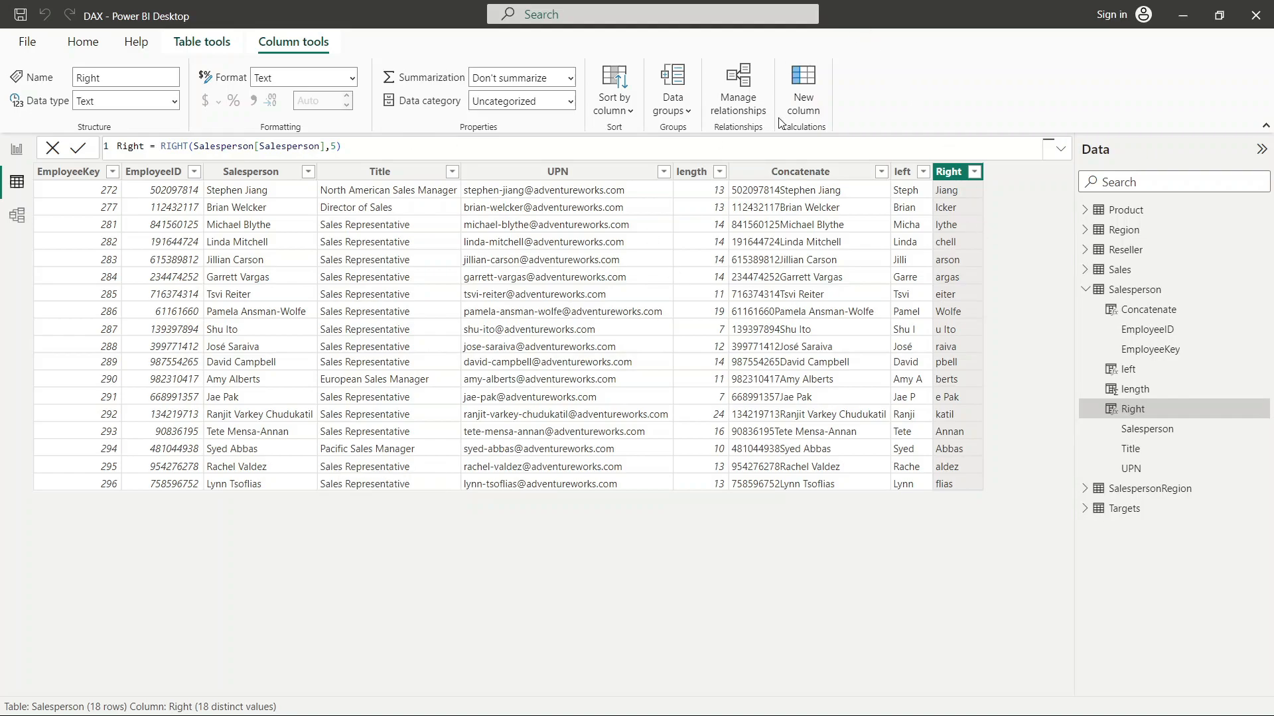
# - Add a new calculated column named Mid to the Salesperson table and start its formula with the MID function
pyautogui.click(805, 113)
pyautogui.click(156, 146)
pyautogui.press('BackSpace')
pyautogui.press('BackSpace')
pyautogui.press('BackSpace')
pyautogui.press('BackSpace')
pyautogui.press('BackSpace')
pyautogui.press('BackSpace')
pyautogui.press('BackSpace')
pyautogui.press('BackSpace')
pyautogui.write('Mid= Mid')
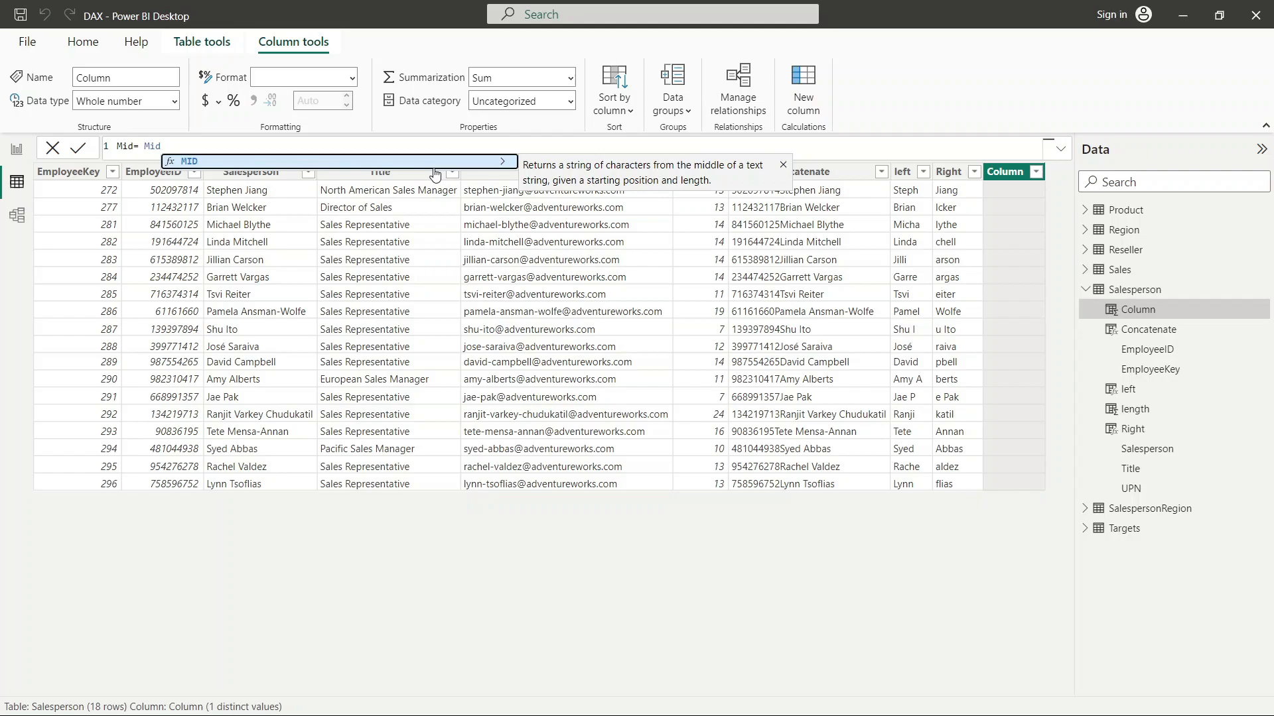
pyautogui.press('Tab')
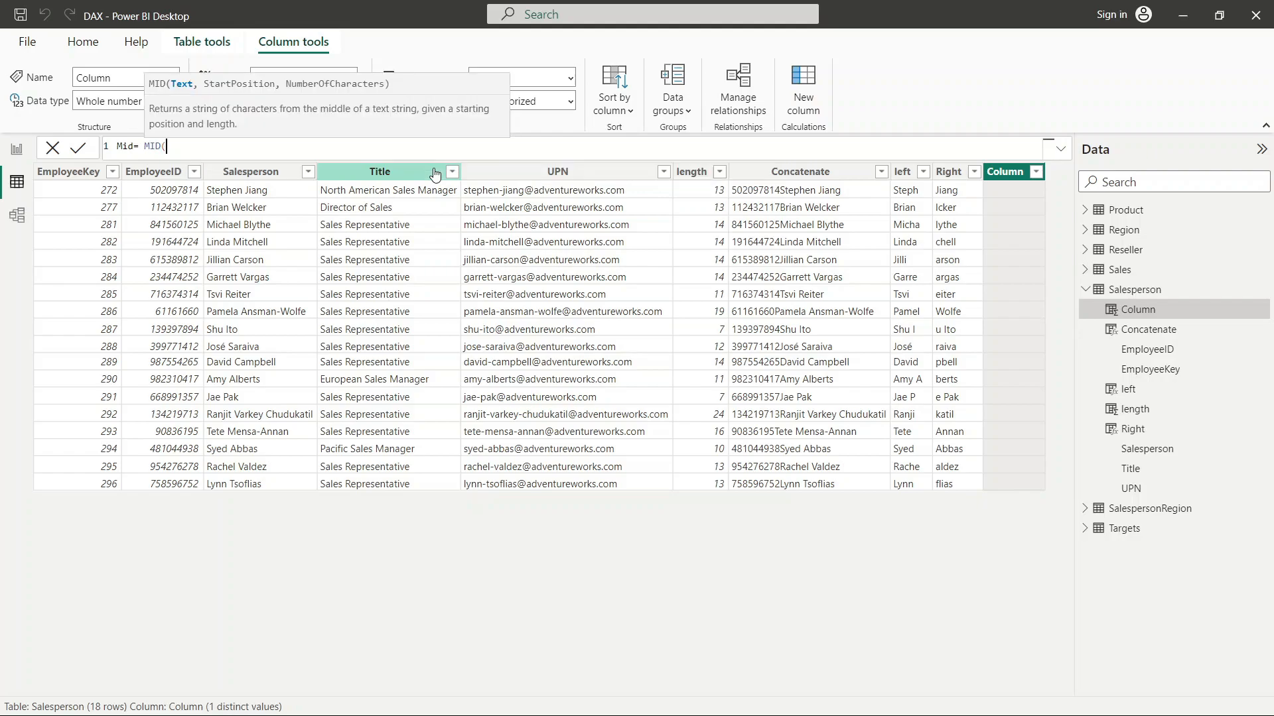
# - Complete the MID formula with the Salesperson[Salesperson] column, start position 3 and 2 characters, and commit it
pyautogui.write('sa')
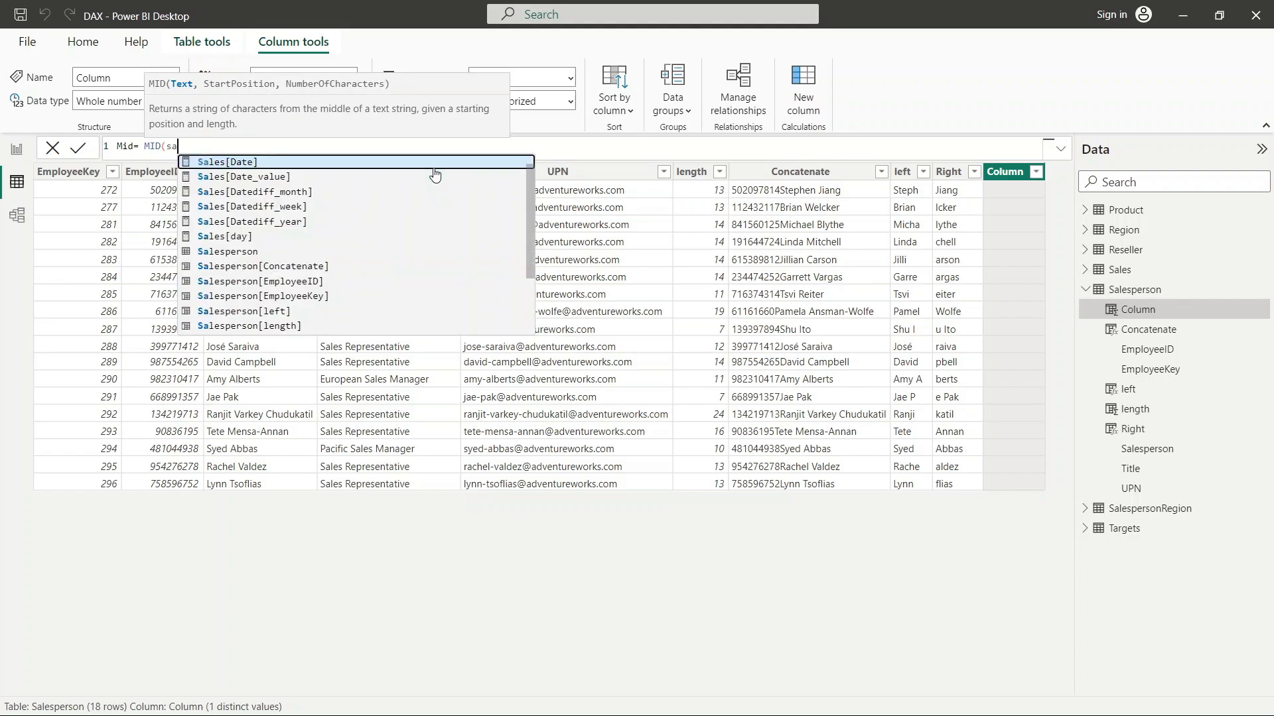
pyautogui.write('les')
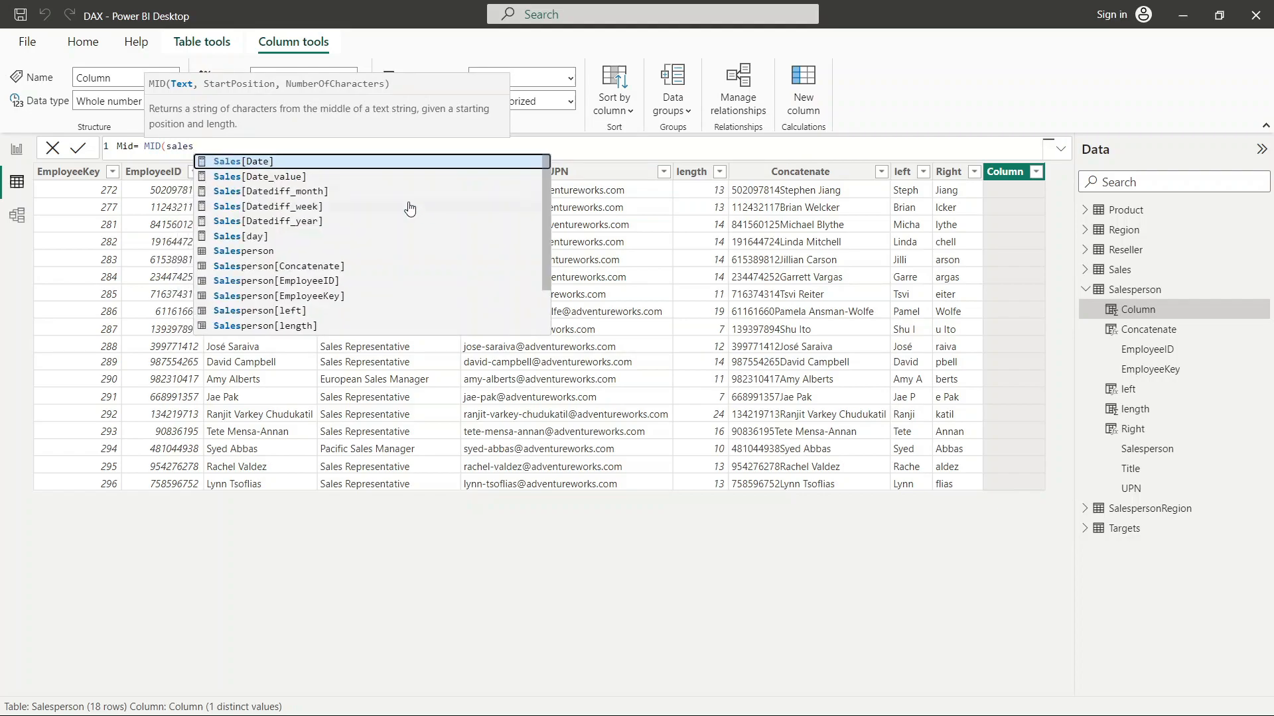
pyautogui.scroll(-2, 345, 297)
pyautogui.click(336, 310)
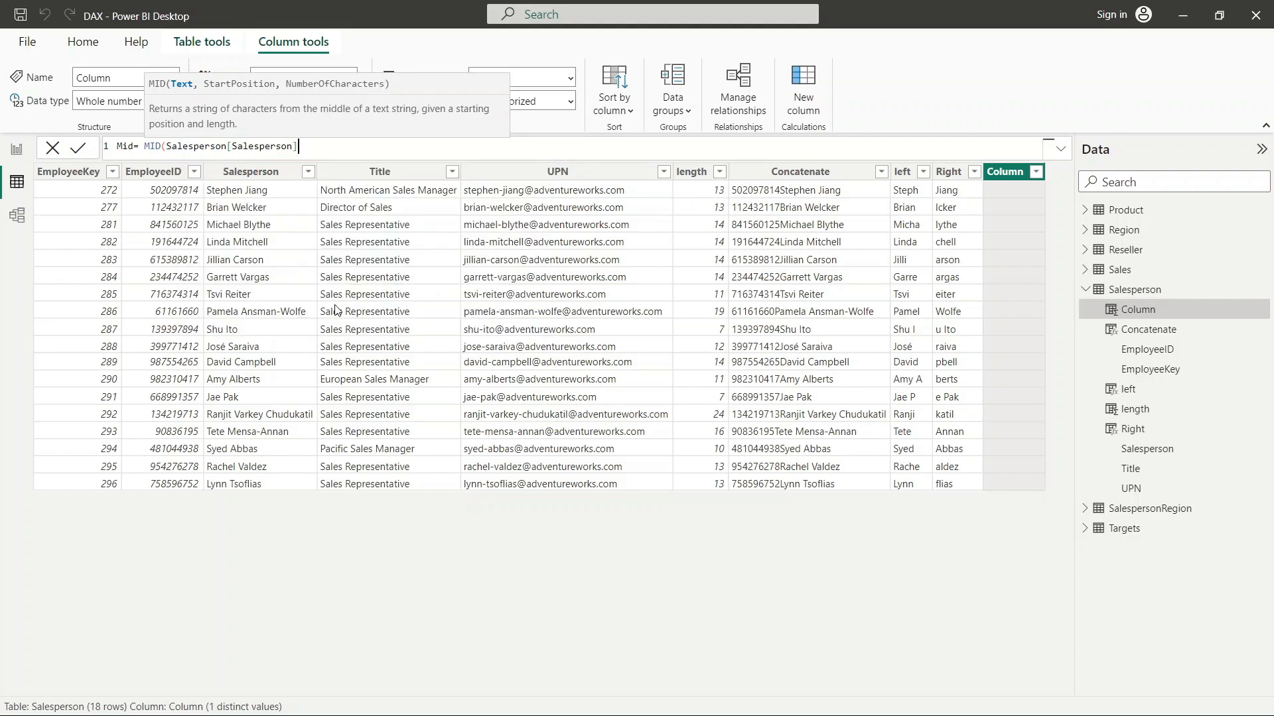
pyautogui.write(',3,2)')
pyautogui.press('Return')
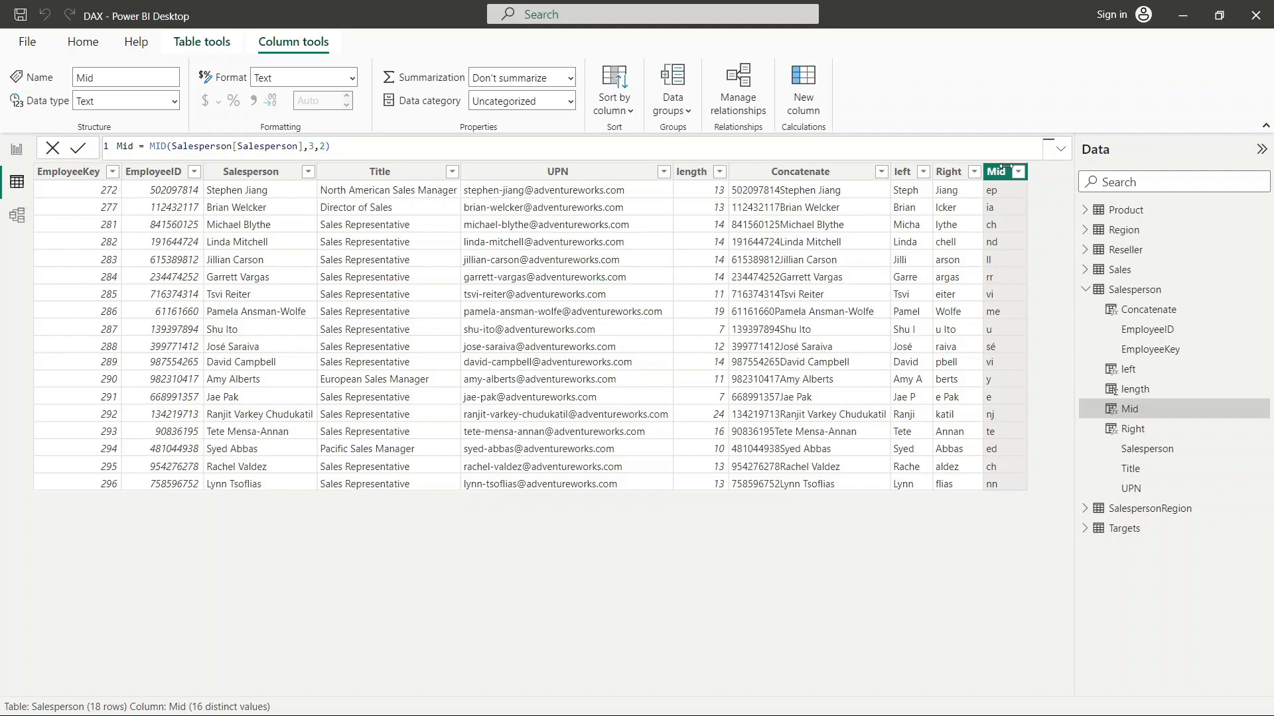
# - Add a new calculated column named upper to the Salesperson table and start its formula with the UPPER function
pyautogui.click(807, 97)
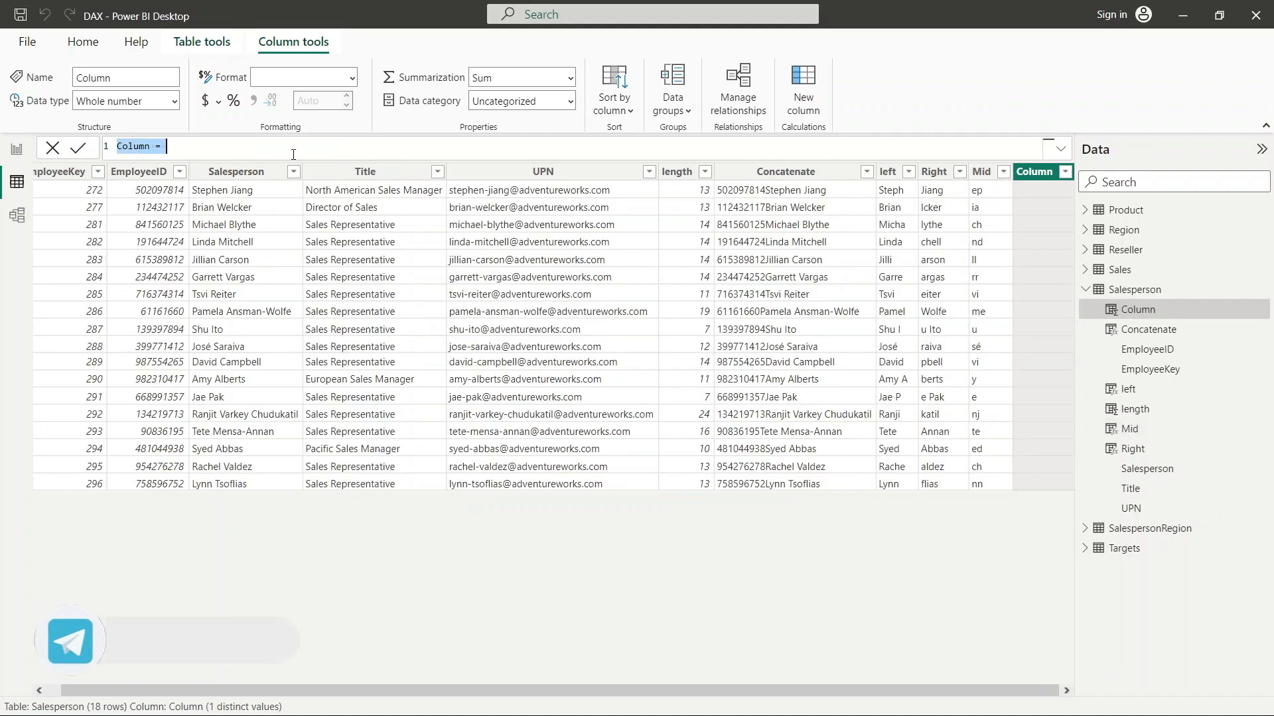
pyautogui.click(157, 144)
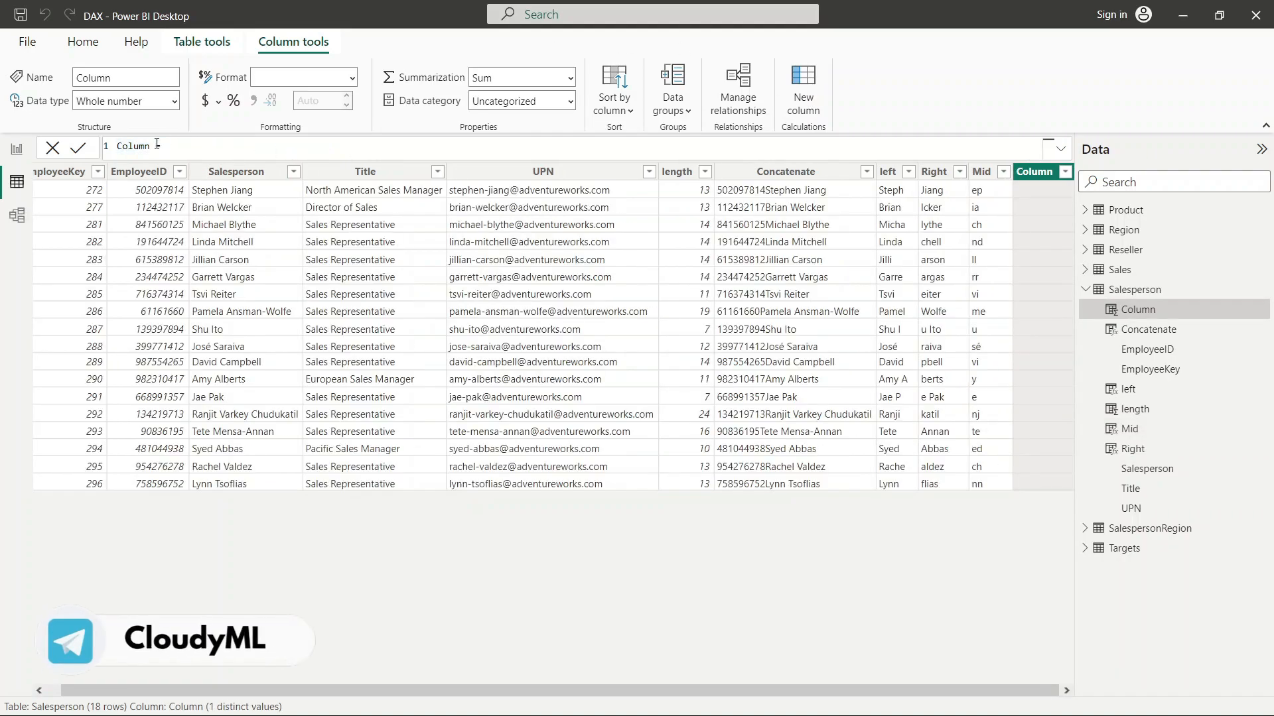
pyautogui.press('BackSpace')
pyautogui.press('BackSpace')
pyautogui.press('BackSpace')
pyautogui.press('BackSpace')
pyautogui.press('BackSpace')
pyautogui.press('BackSpace')
pyautogui.press('BackSpace')
pyautogui.press('BackSpace')
pyautogui.write('upper= ')
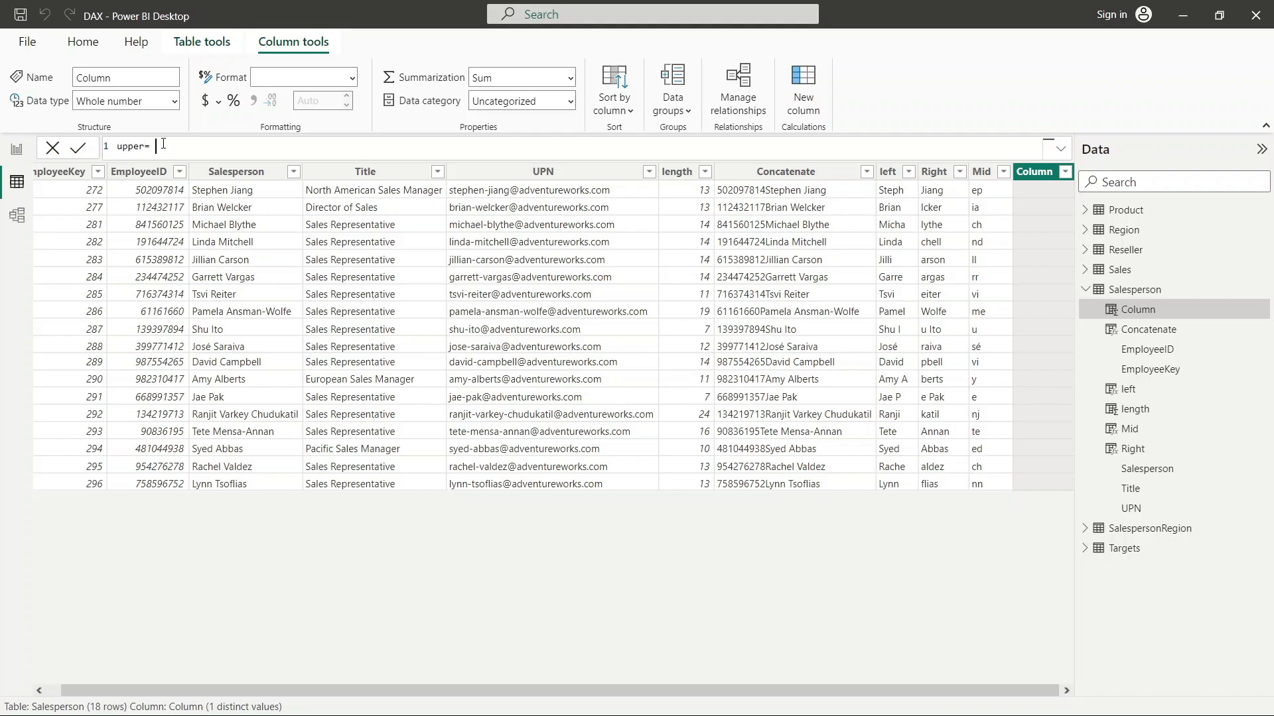
pyautogui.write('upper')
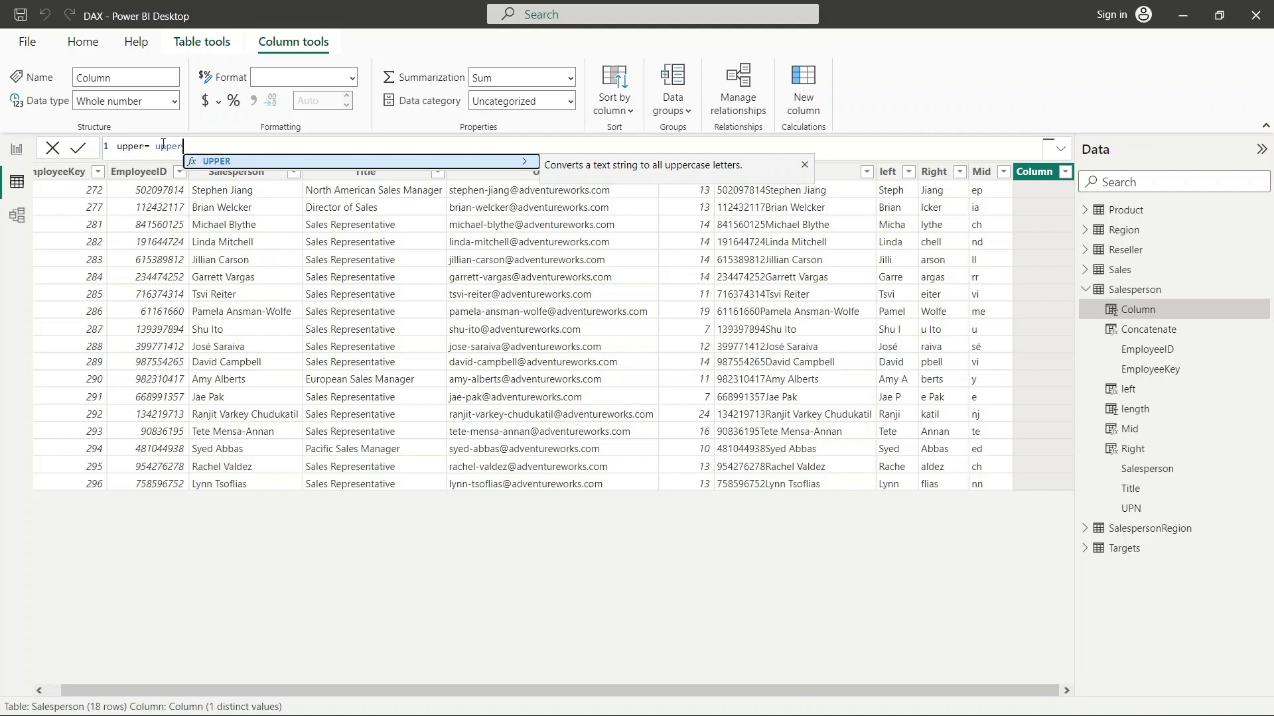
pyautogui.press('Tab')
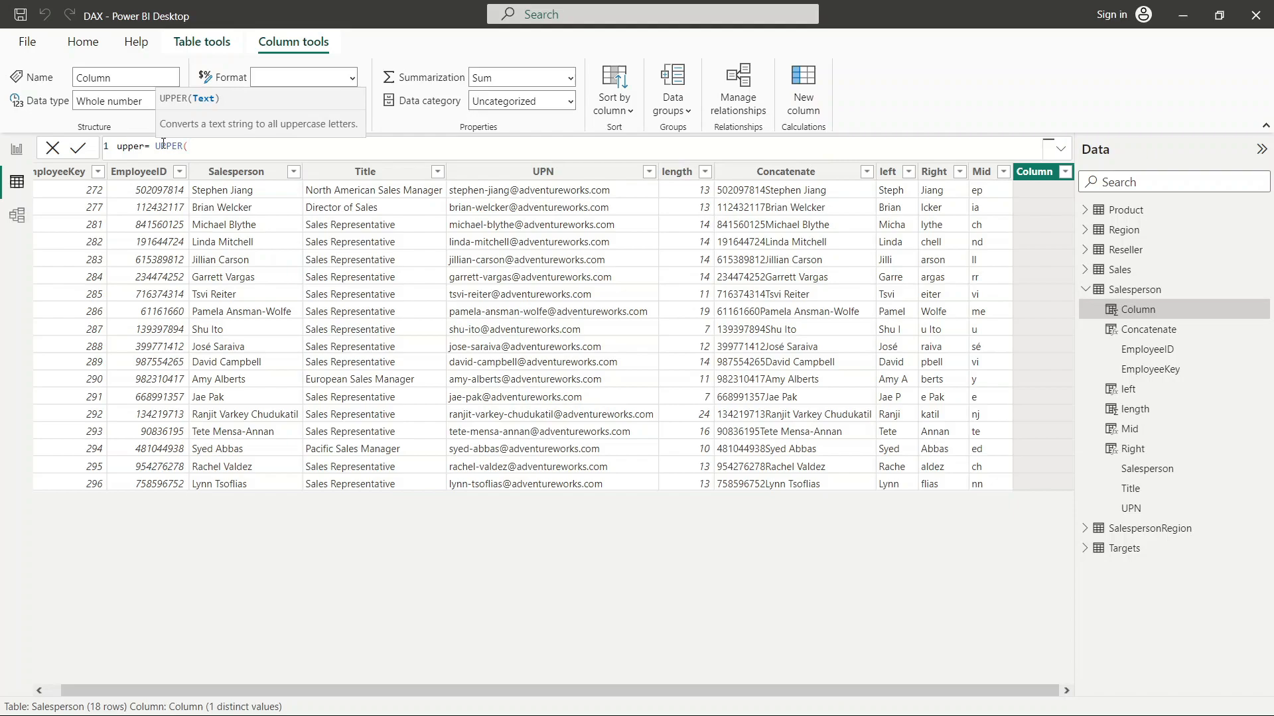
# - Complete the UPPER formula with the Salesperson[Salesperson] column and commit it
pyautogui.write('sal')
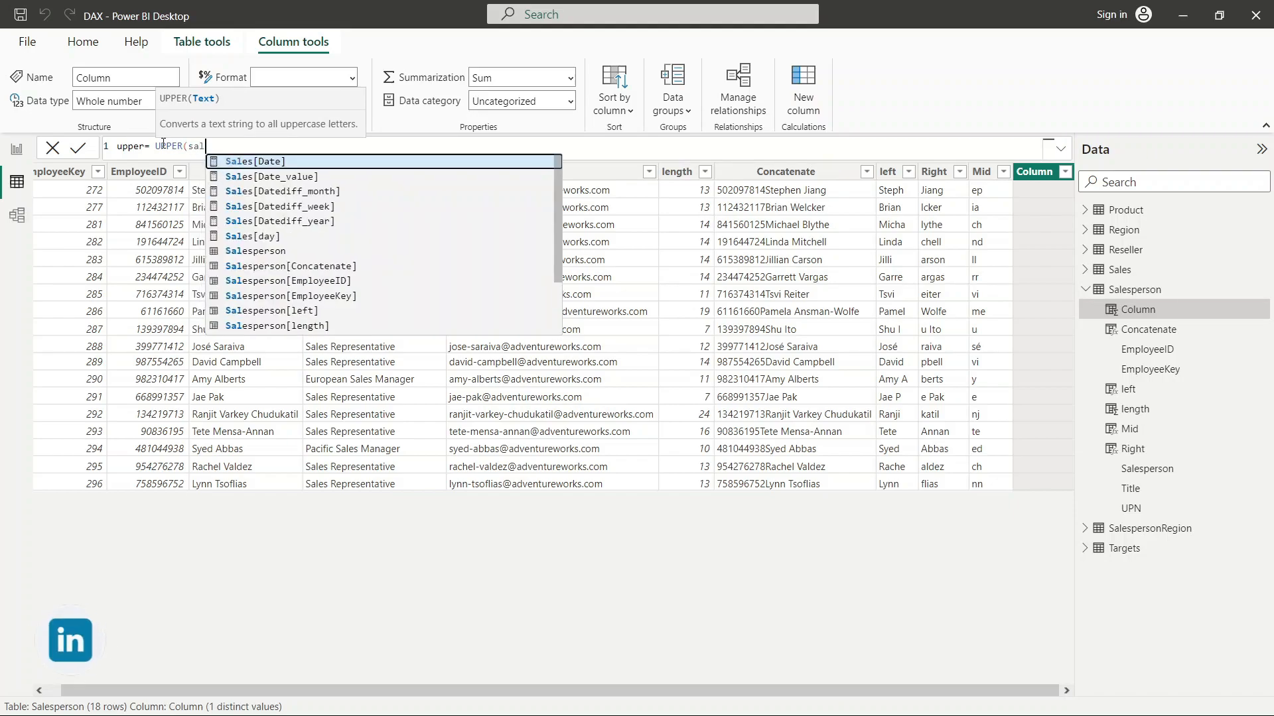
pyautogui.write('esper')
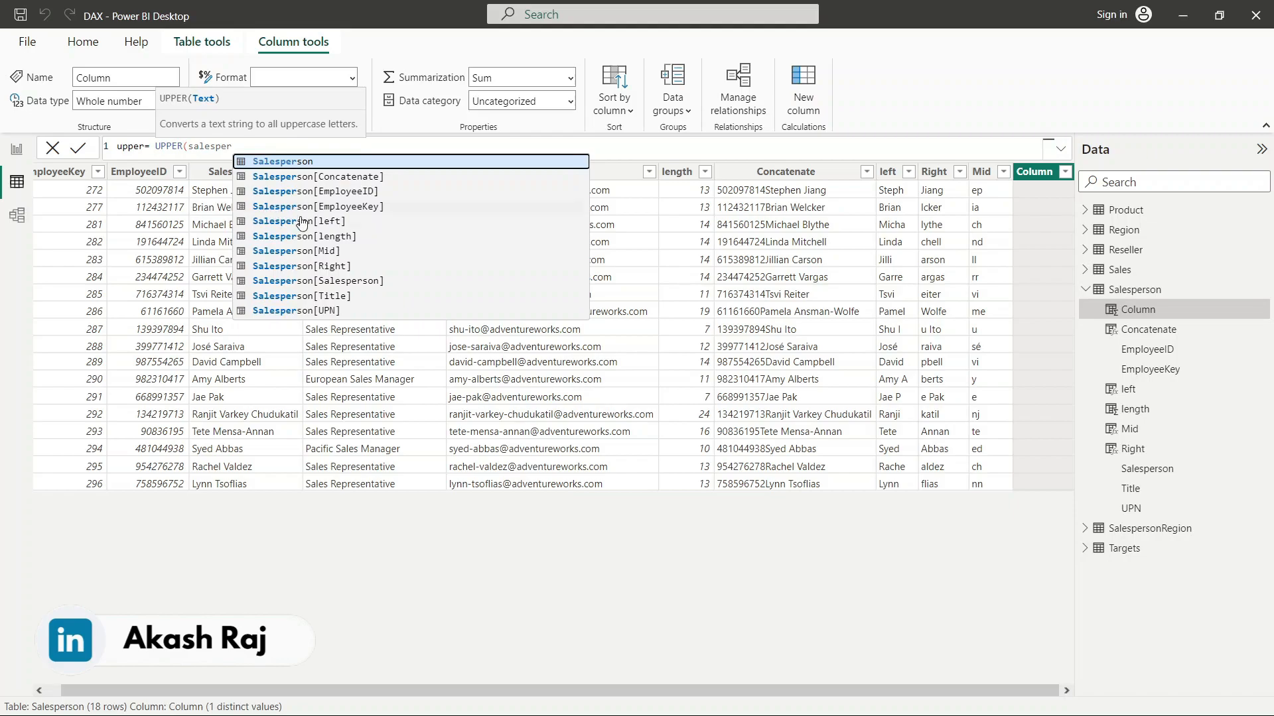
pyautogui.click(315, 284)
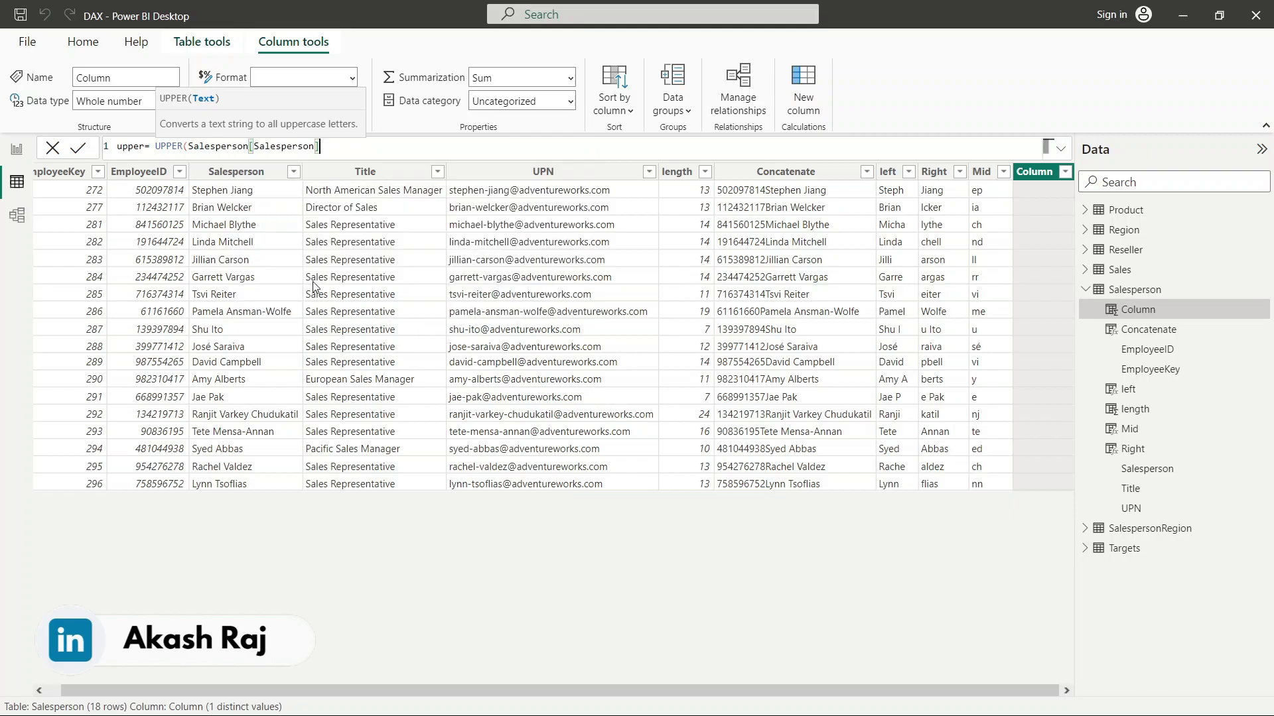
pyautogui.write(')')
pyautogui.press('Return')
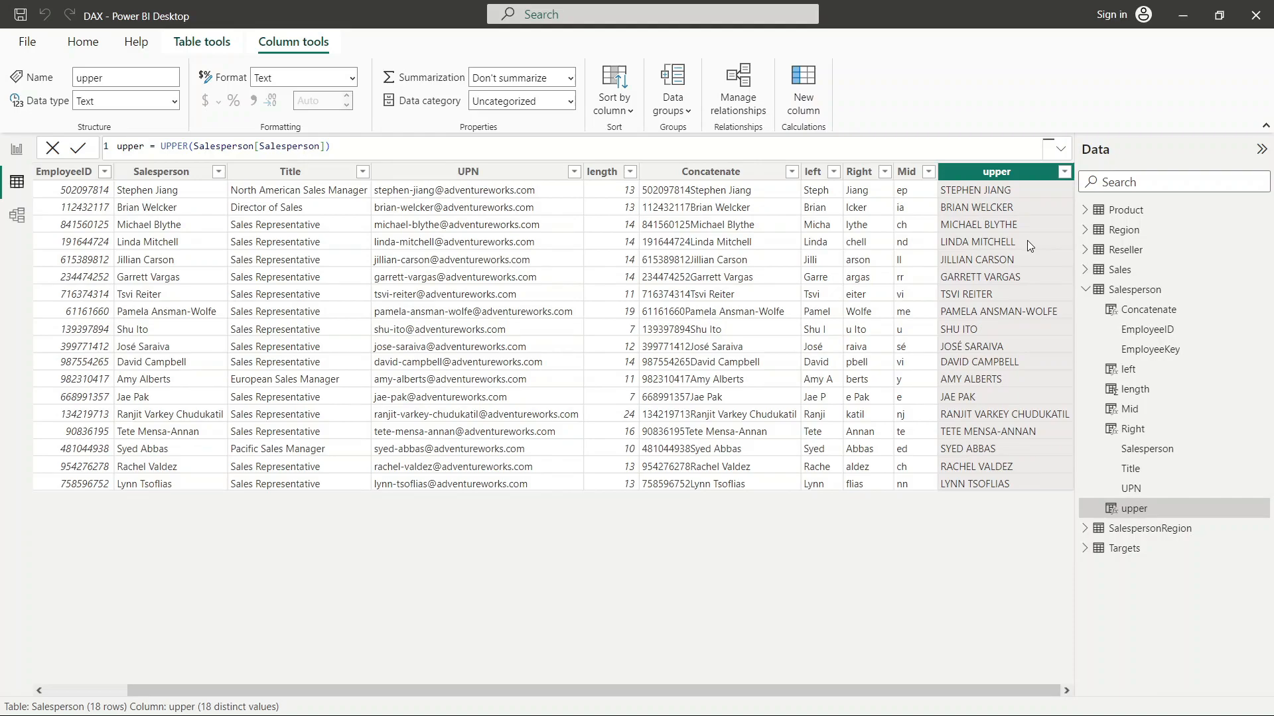
# - Add a new calculated column named lower to the Salesperson table and start its formula with the LOWER function
pyautogui.click(799, 97)
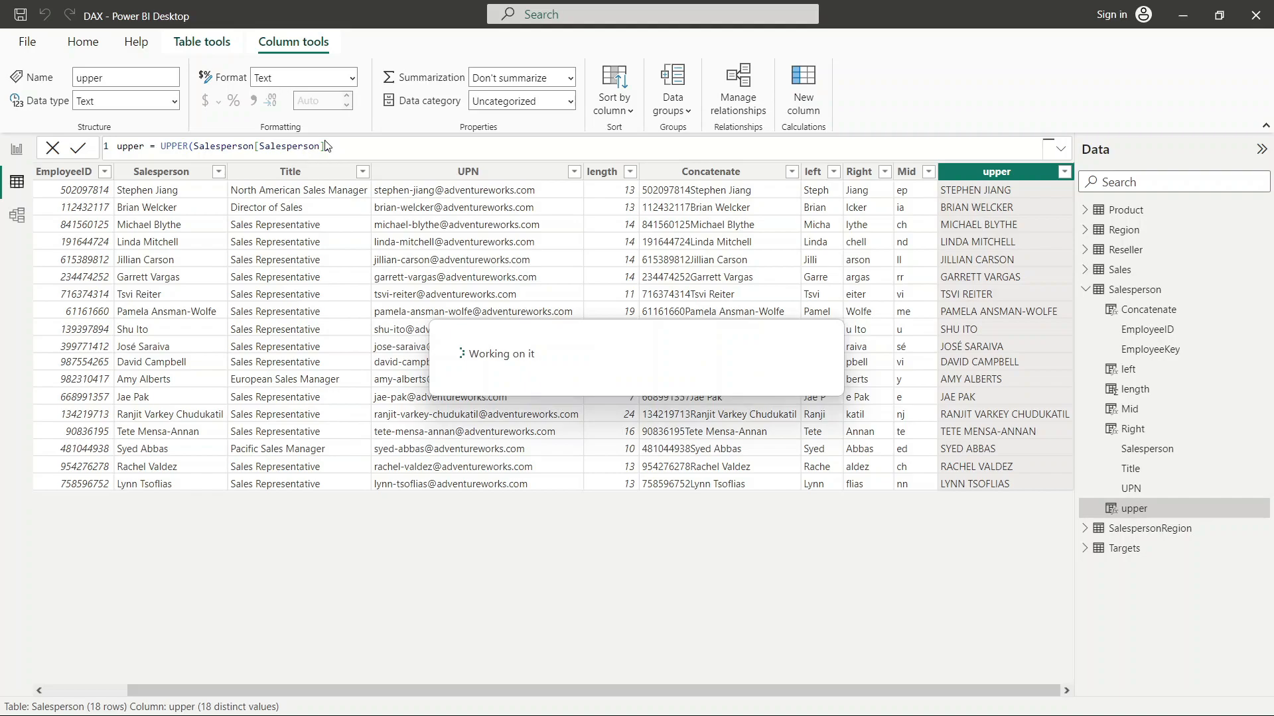
pyautogui.doubleClick(133, 146)
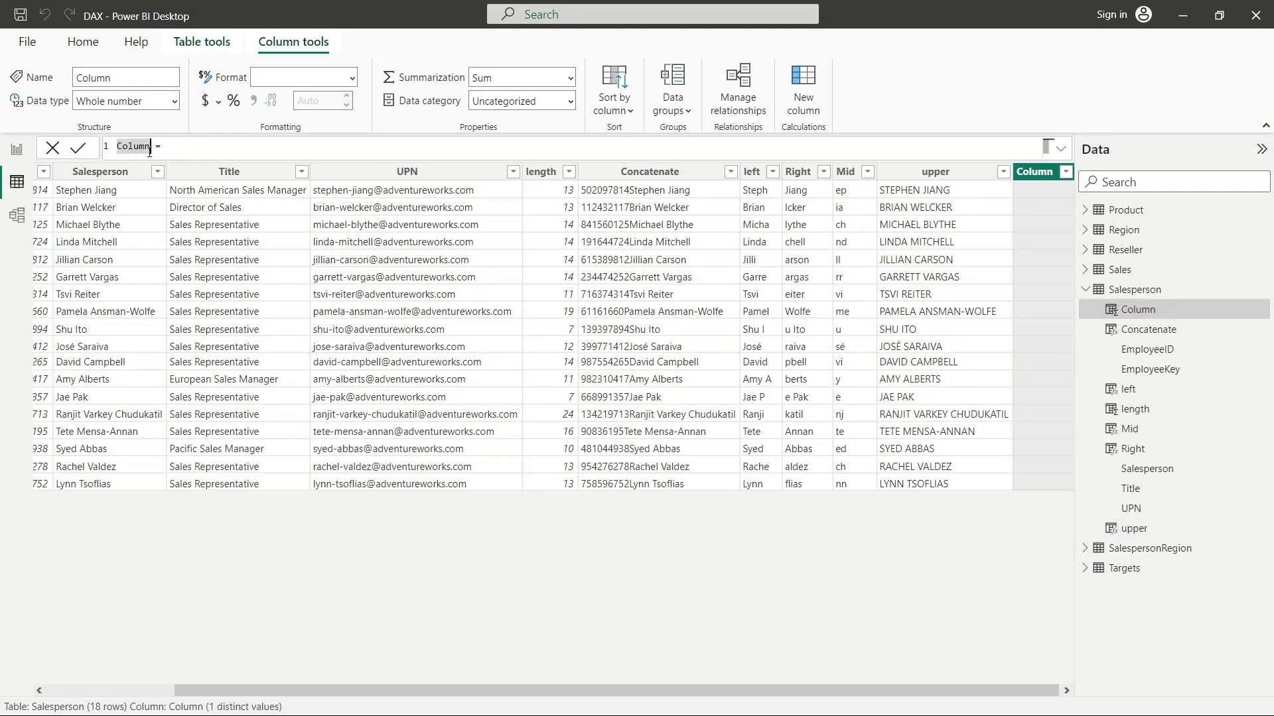
pyautogui.press('BackSpace')
pyautogui.write('1ower')
pyautogui.write('lower')
pyautogui.press('Tab')
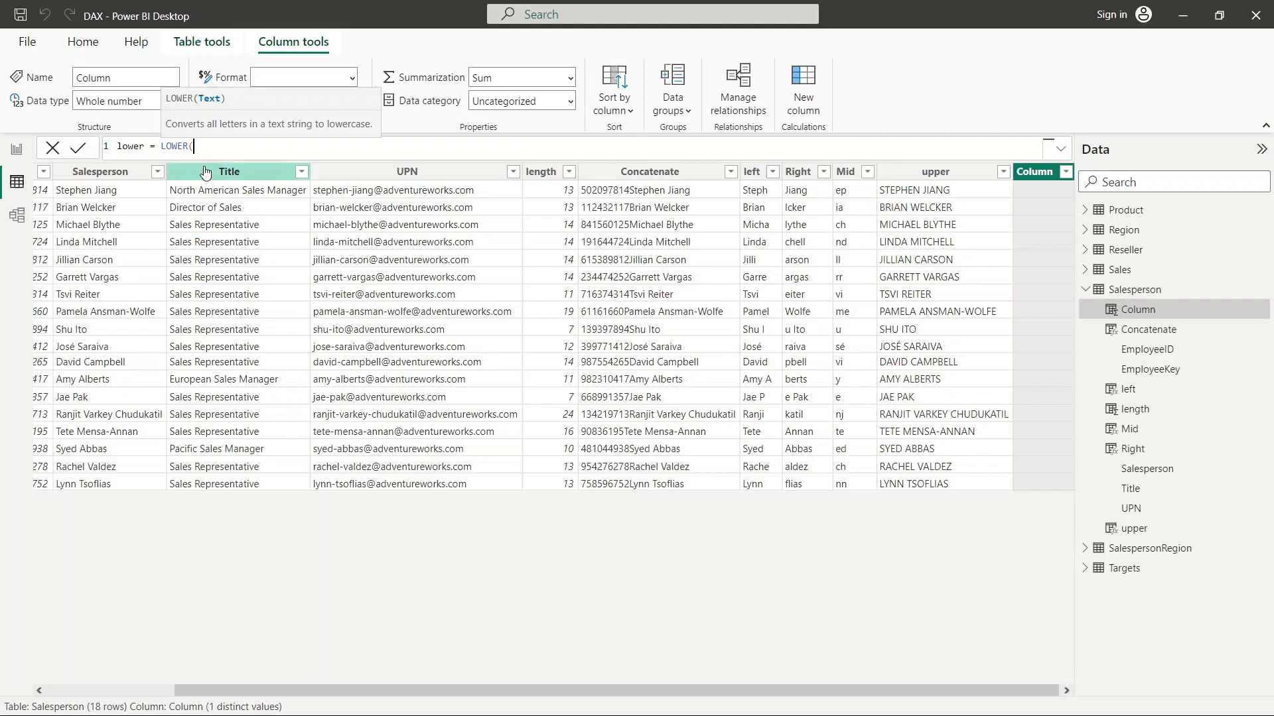
# - Complete the LOWER formula with the Salesperson[Salesperson] column and commit it
pyautogui.write('sa')
pyautogui.scroll(-2, 319, 268)
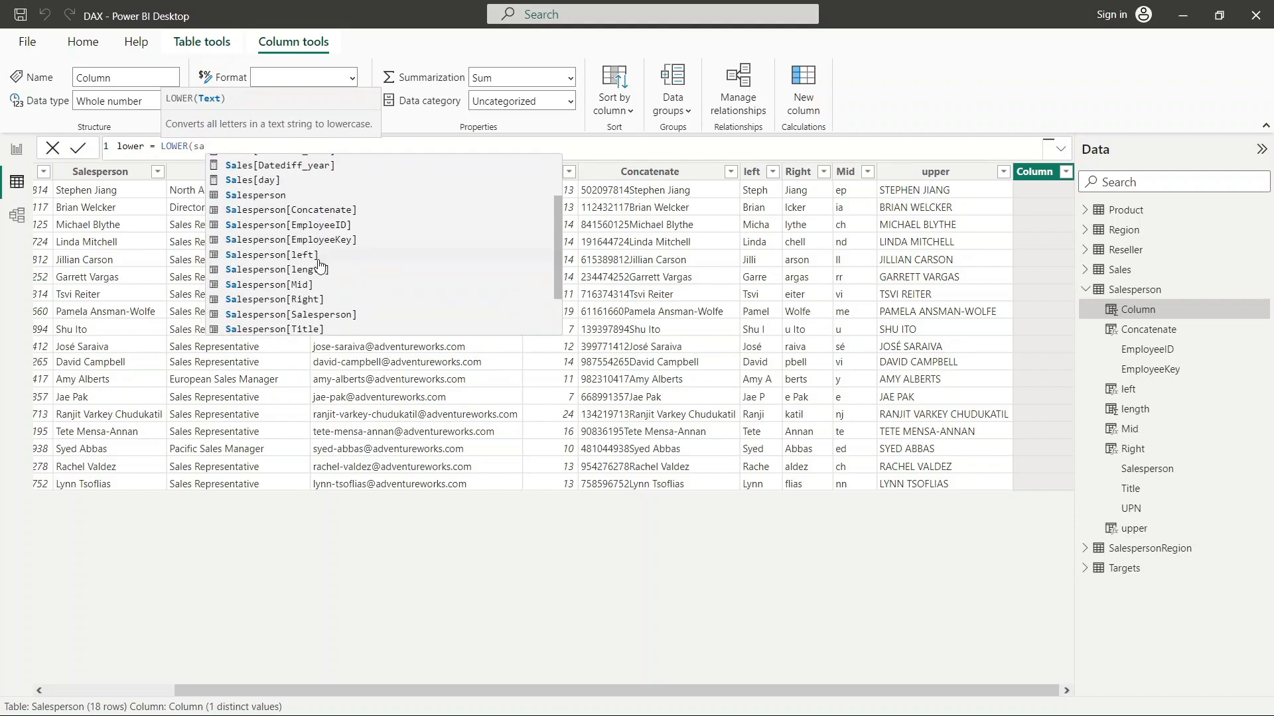
pyautogui.click(325, 314)
pyautogui.write(')')
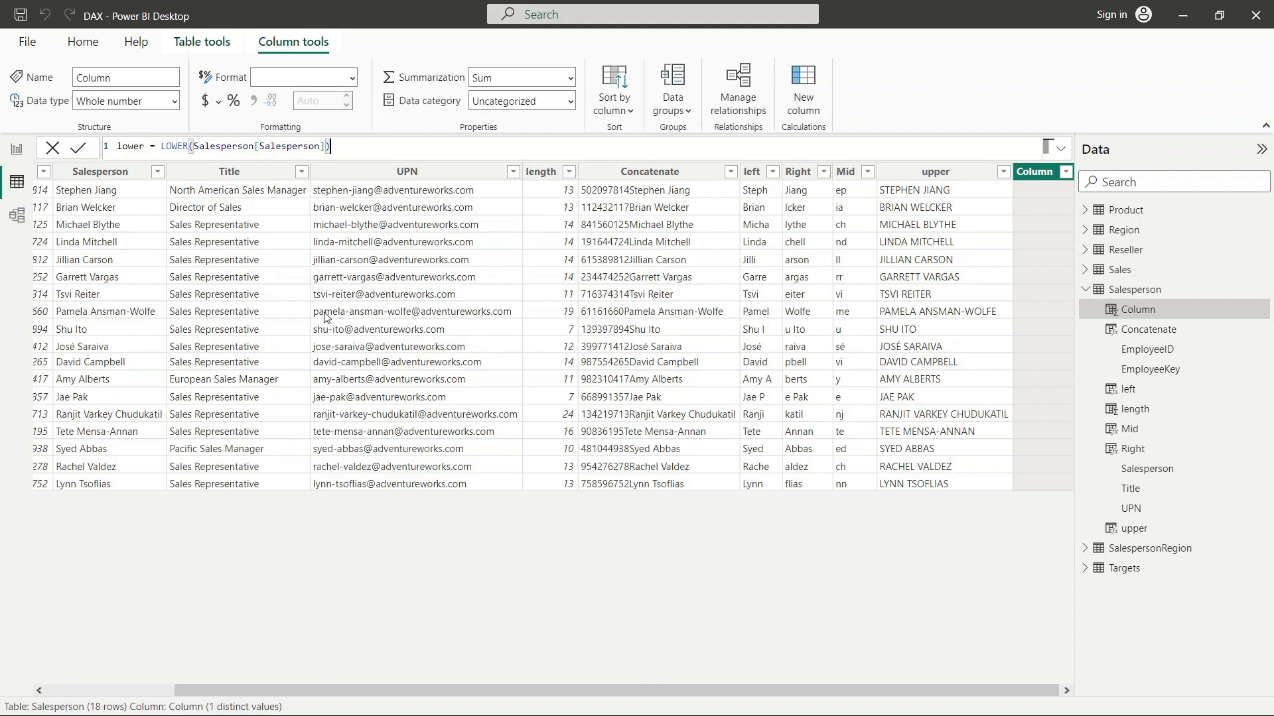
pyautogui.press('Return')
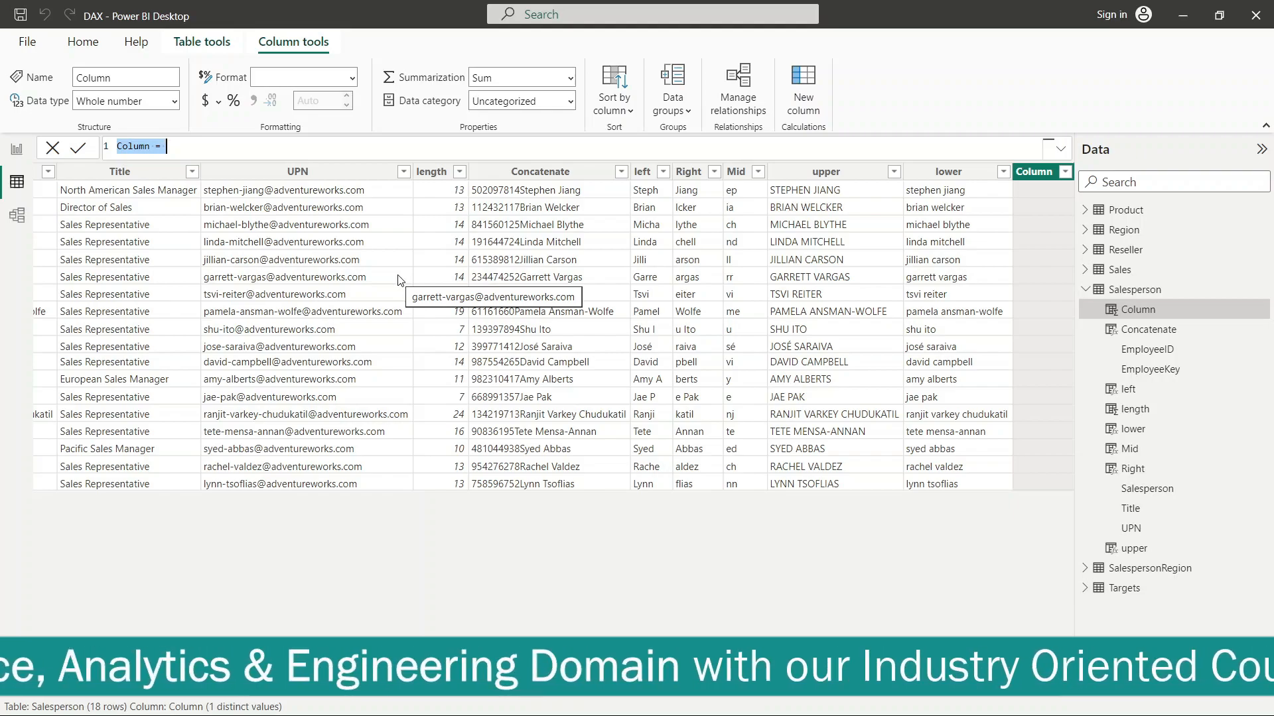
pyautogui.tripleClick(197, 140)
pyautogui.press('BackSpace')
pyautogui.write('trim')
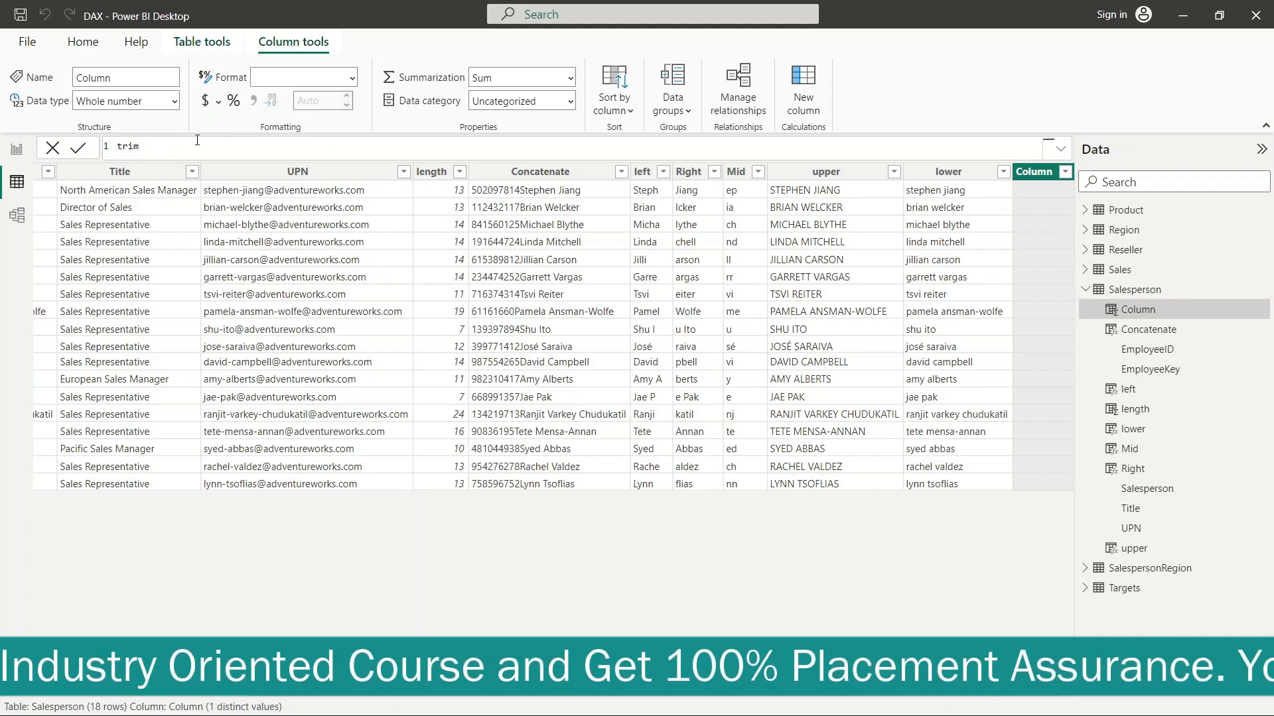
pyautogui.press('Return')
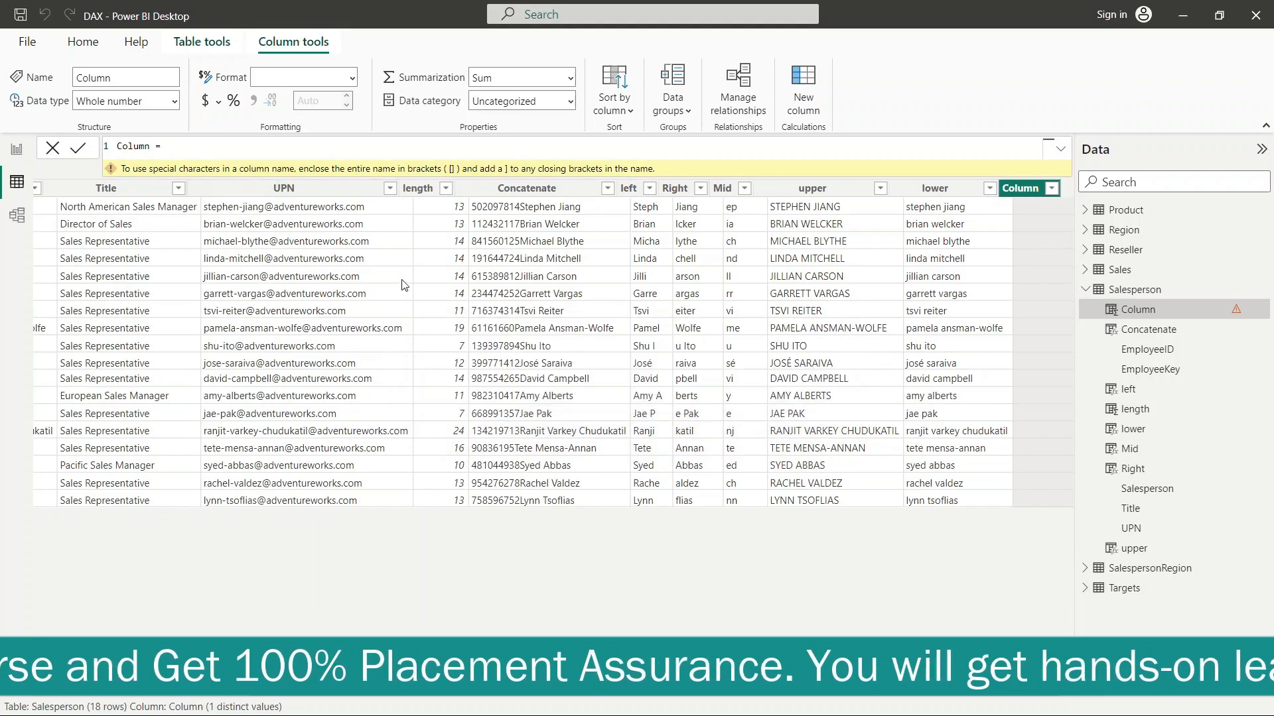
# - Name the new Salesperson column trim and start its formula with the TRIM function
pyautogui.click(185, 145)
pyautogui.hotkey('ctrl', 'a')
pyautogui.press('BackSpace')
pyautogui.write('trim=tr')
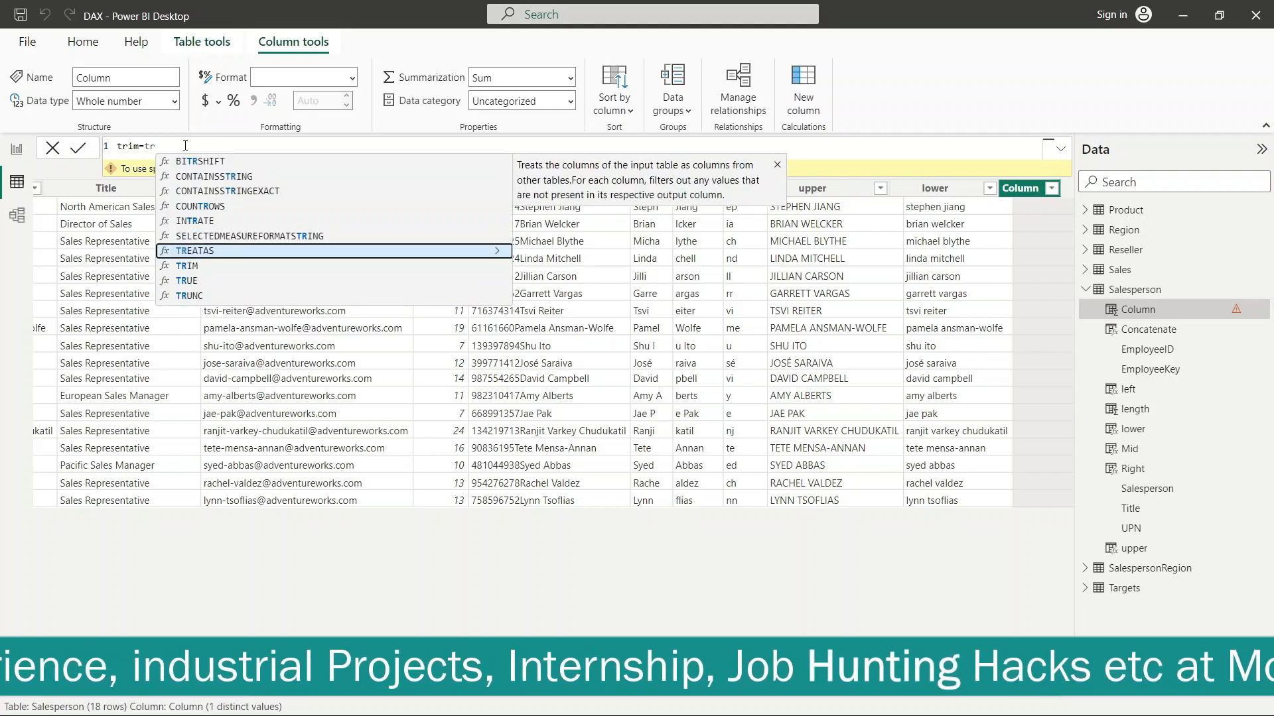
pyautogui.click(213, 269)
# - Complete the TRIM formula with the Salesperson[Salesperson] column and commit it
pyautogui.write('s')
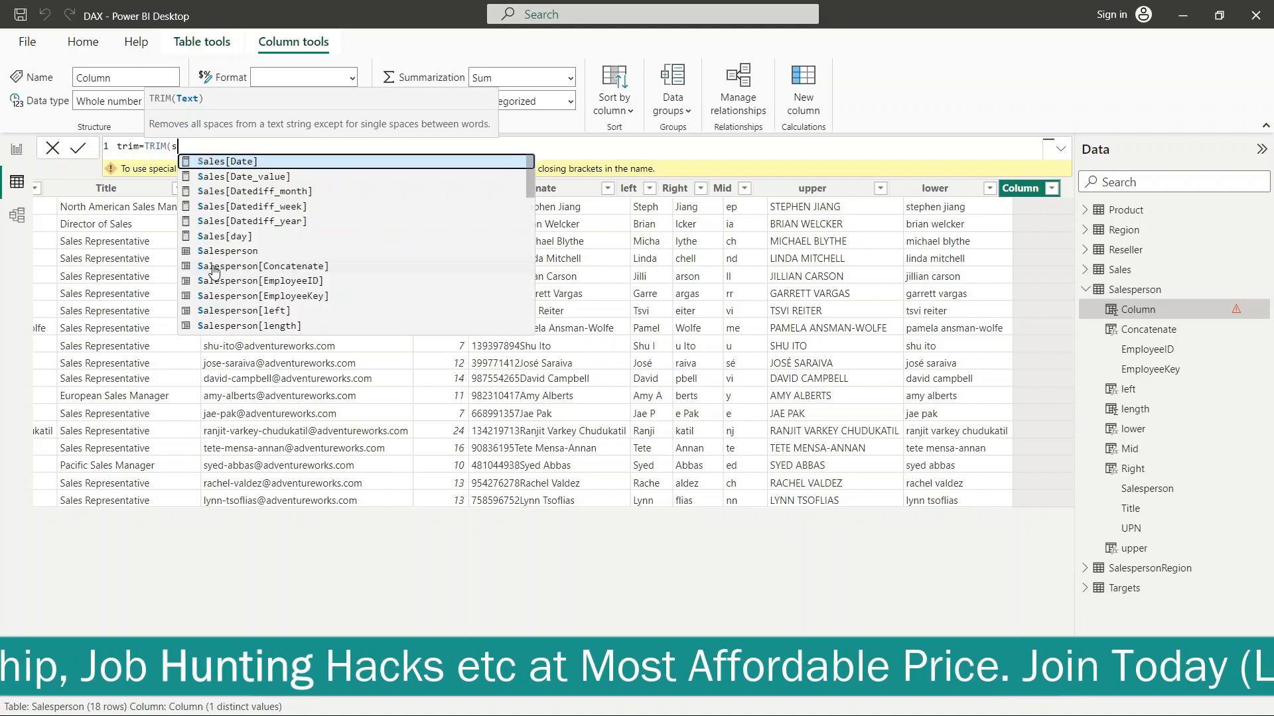
pyautogui.write('ales')
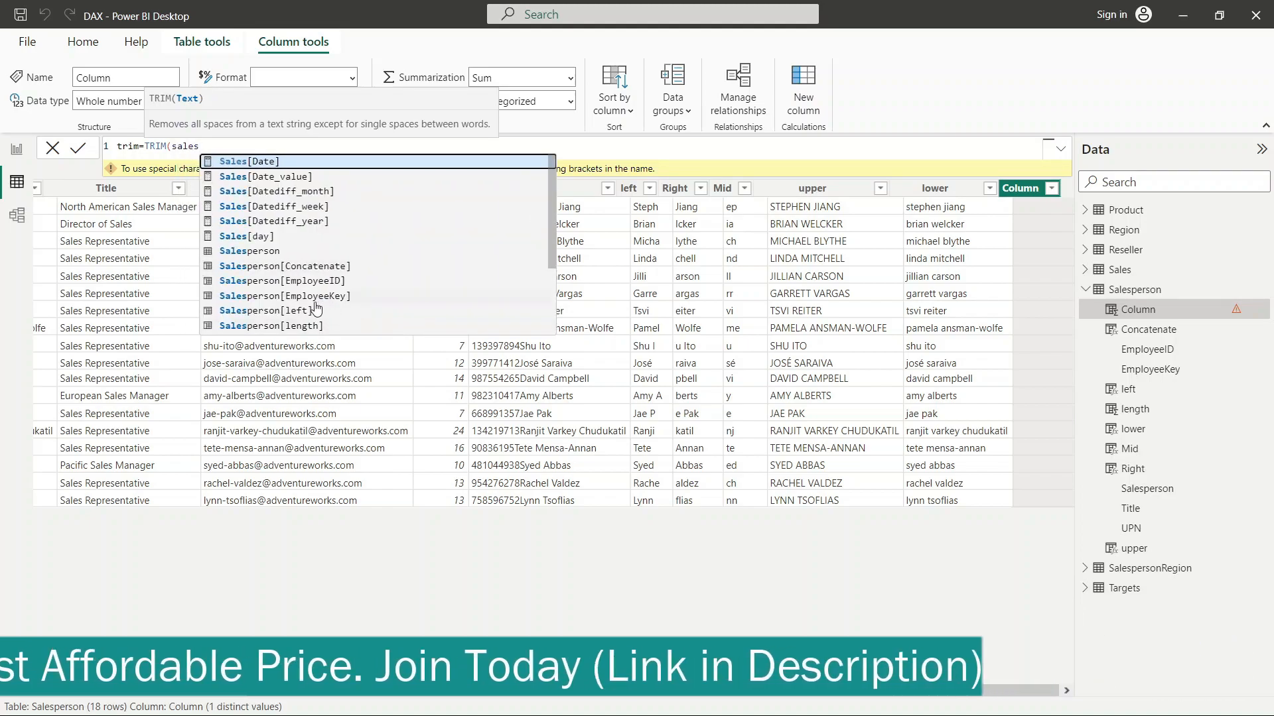
pyautogui.scroll(-1, 309, 311)
pyautogui.scroll(-3, 309, 310)
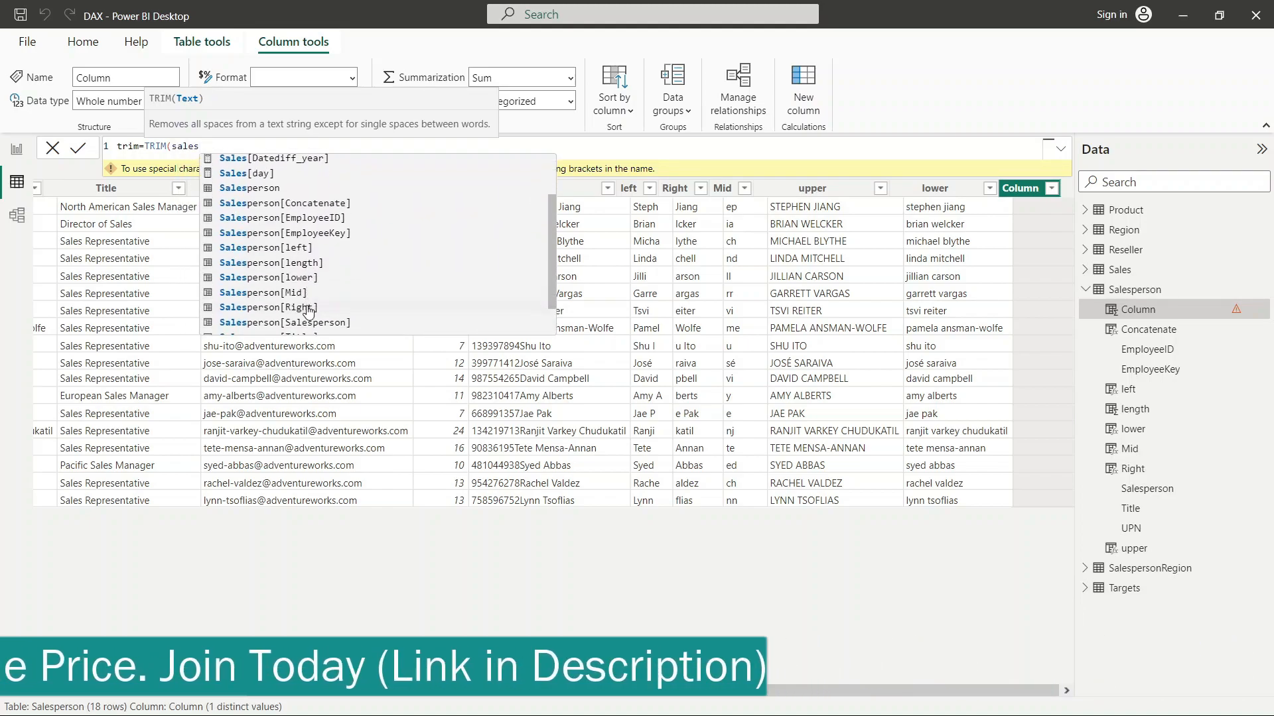
pyautogui.click(327, 318)
pyautogui.write(')')
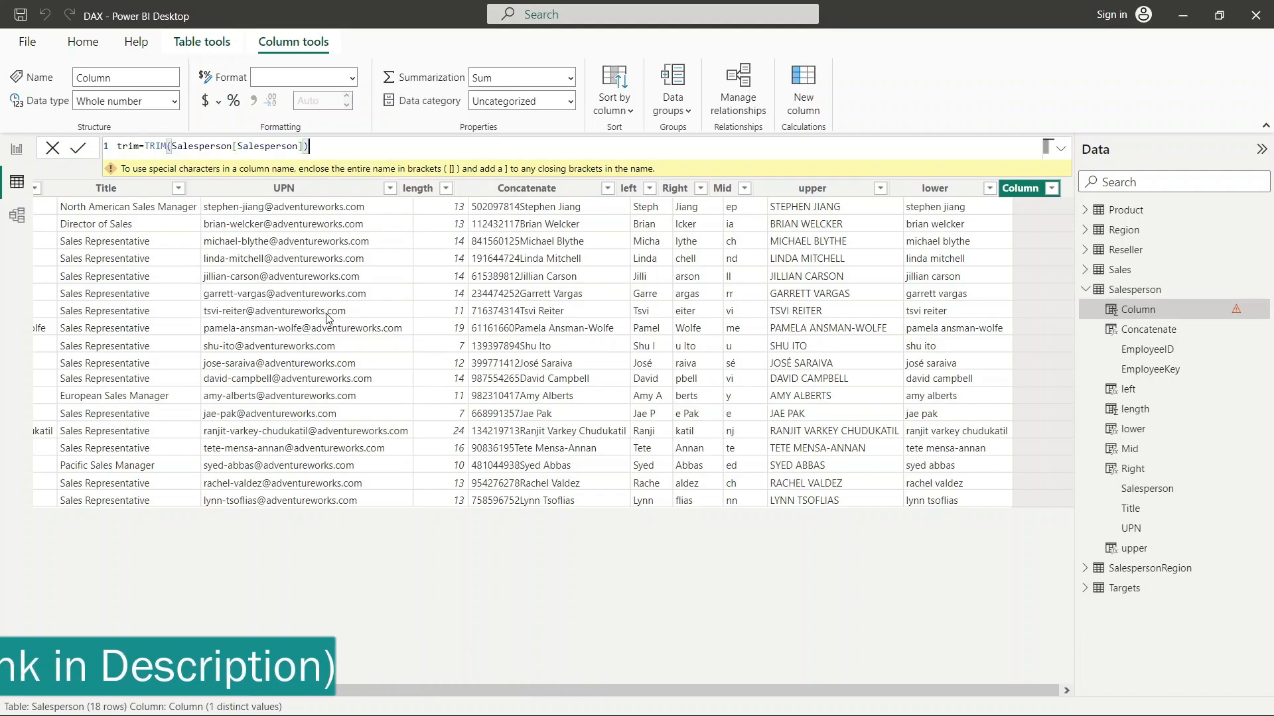
pyautogui.press('Return')
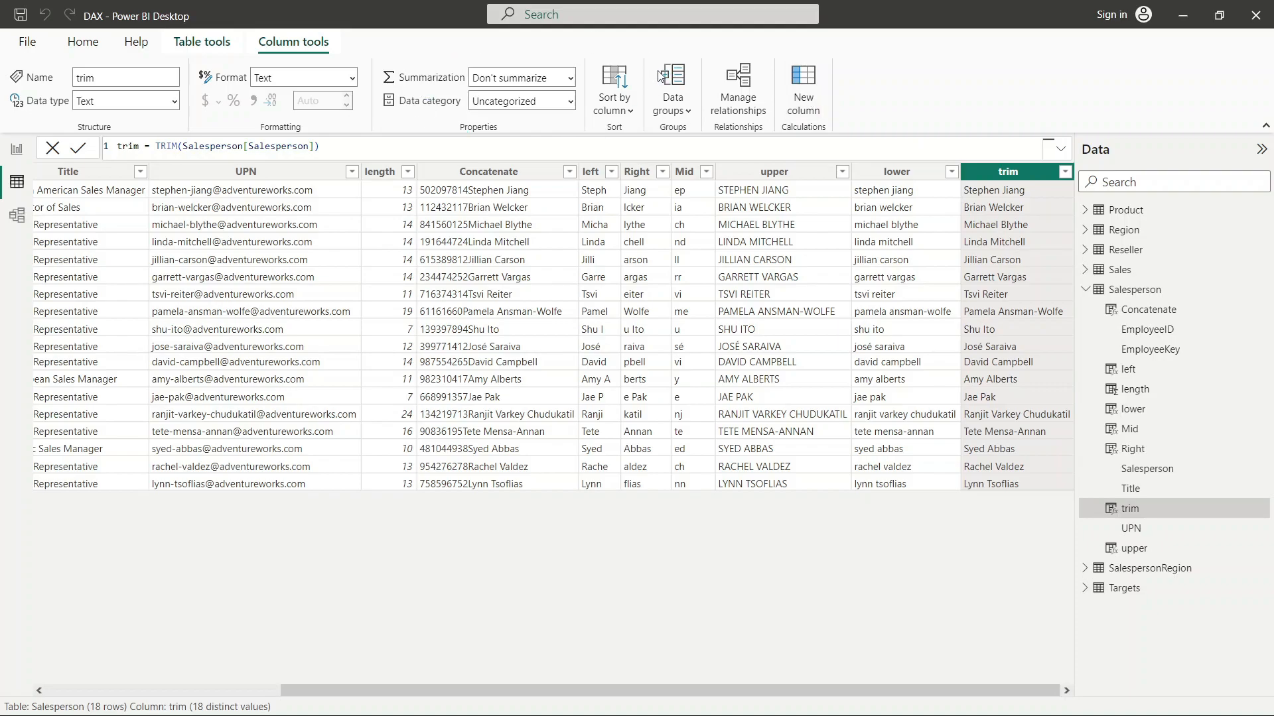
# - Add a calculated column named Substitute and start its SUBSTITUTE formula with the Salesperson[Salesperson] column as the text
pyautogui.click(800, 92)
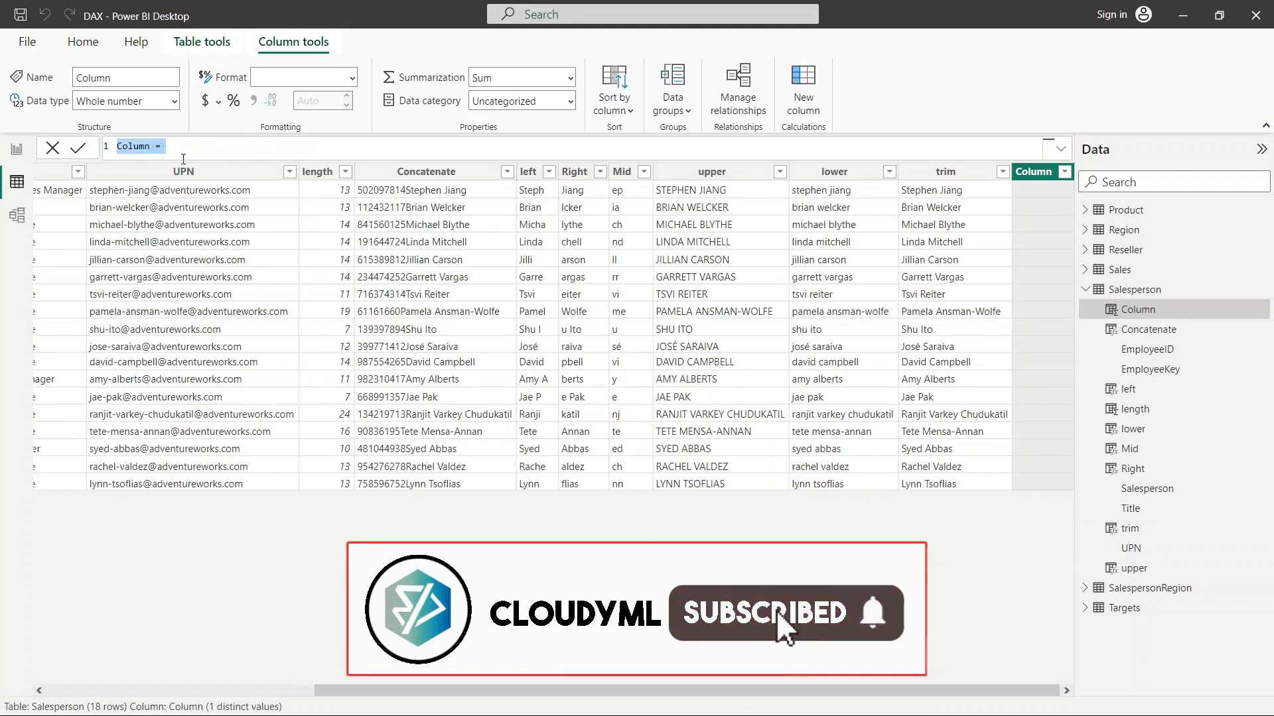
pyautogui.press('BackSpace')
pyautogui.write('S')
pyautogui.write('ubsti')
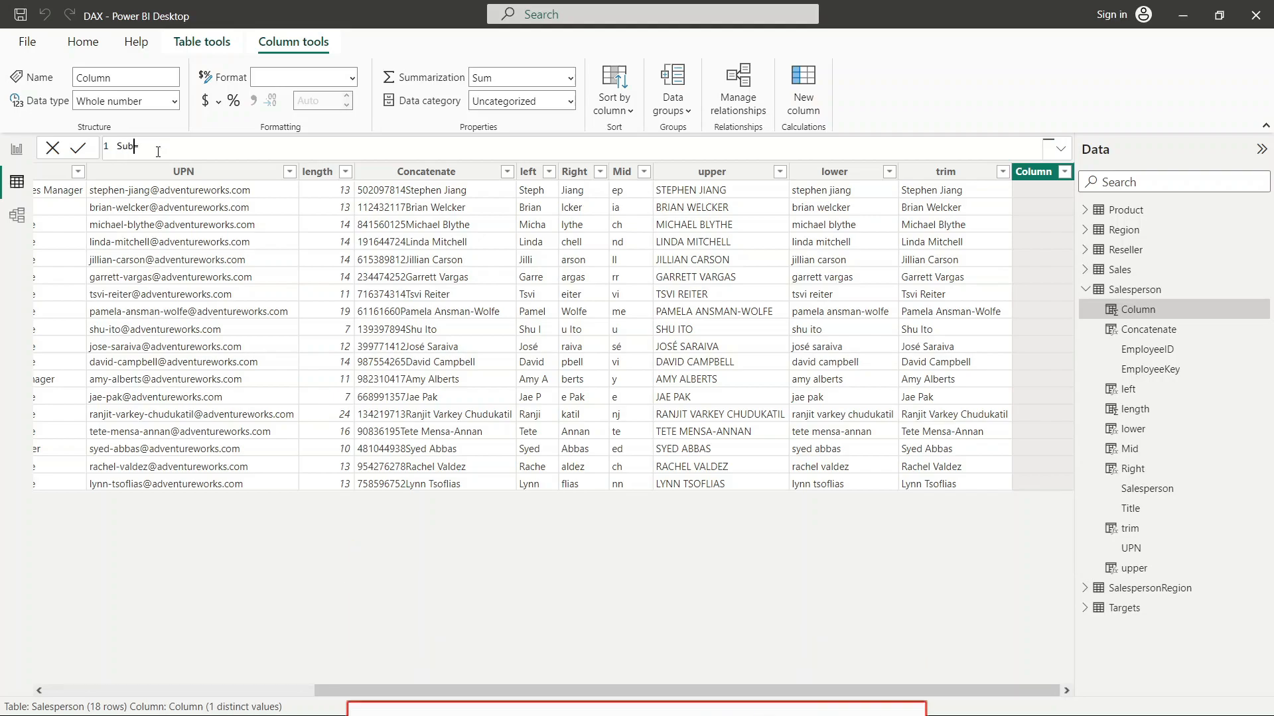
pyautogui.write('tute= sub')
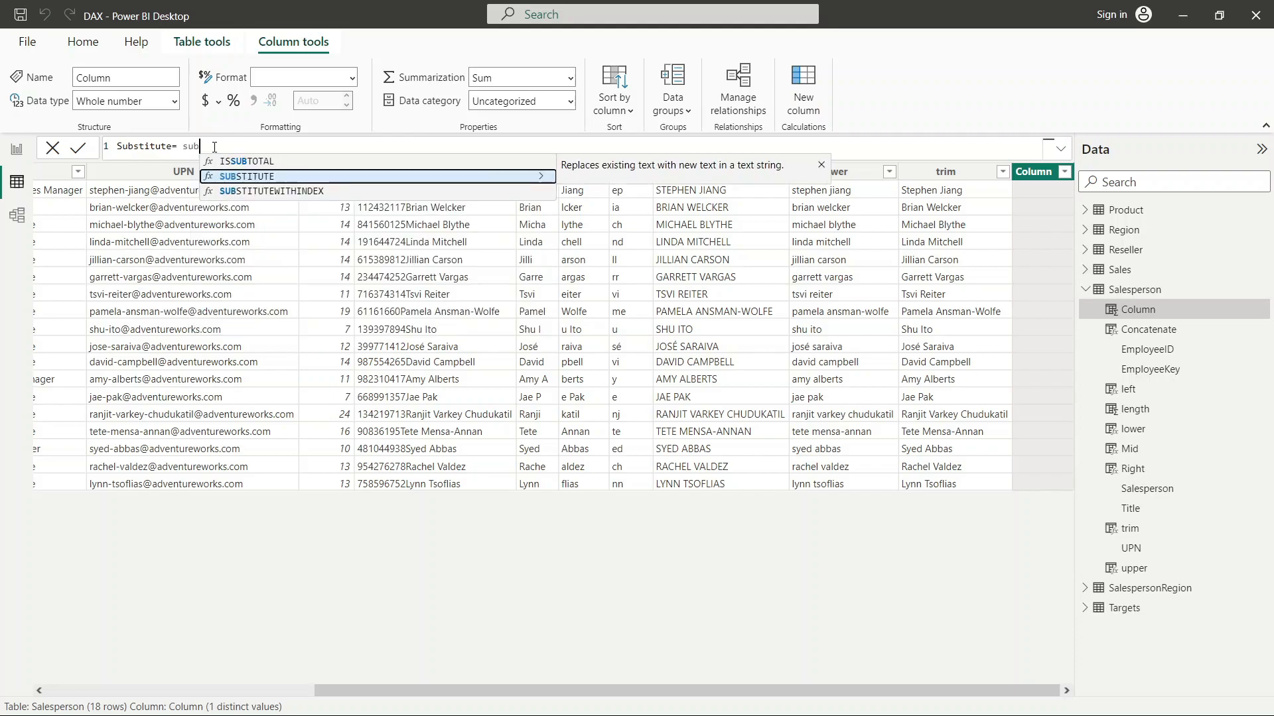
pyautogui.click(282, 177)
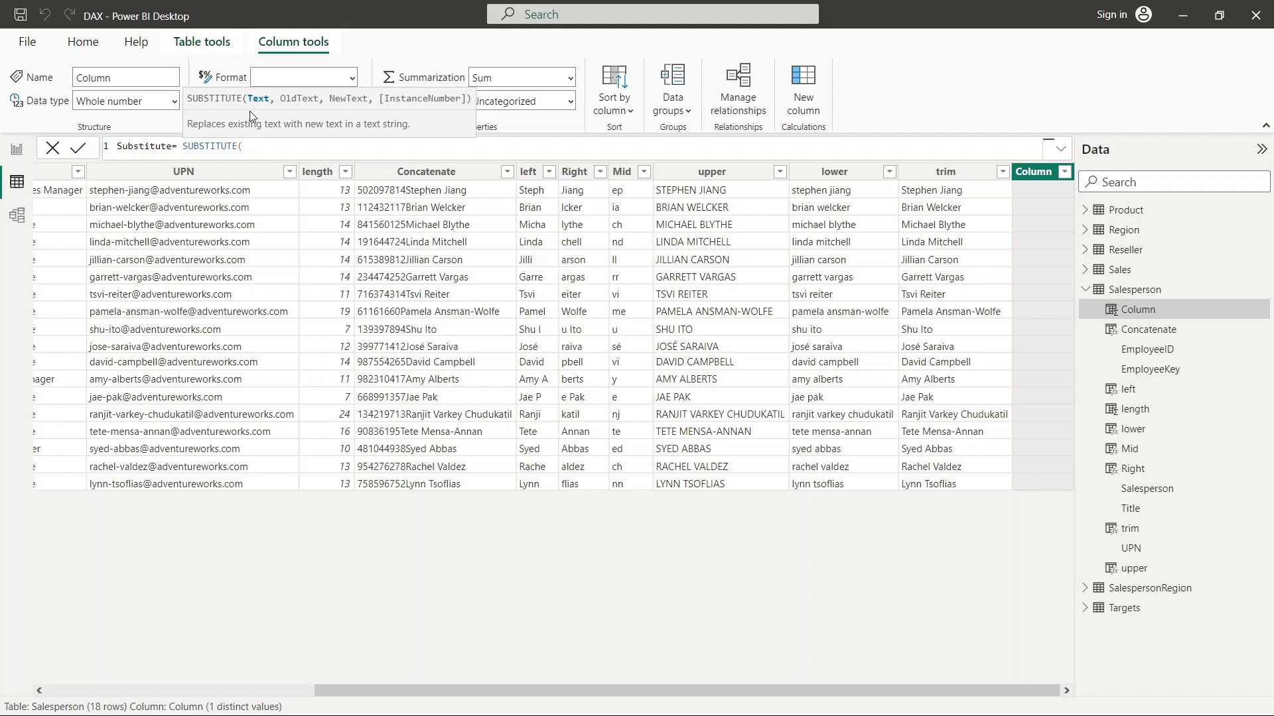
pyautogui.write('sales')
pyautogui.scroll(-2, 405, 287)
pyautogui.click(407, 280)
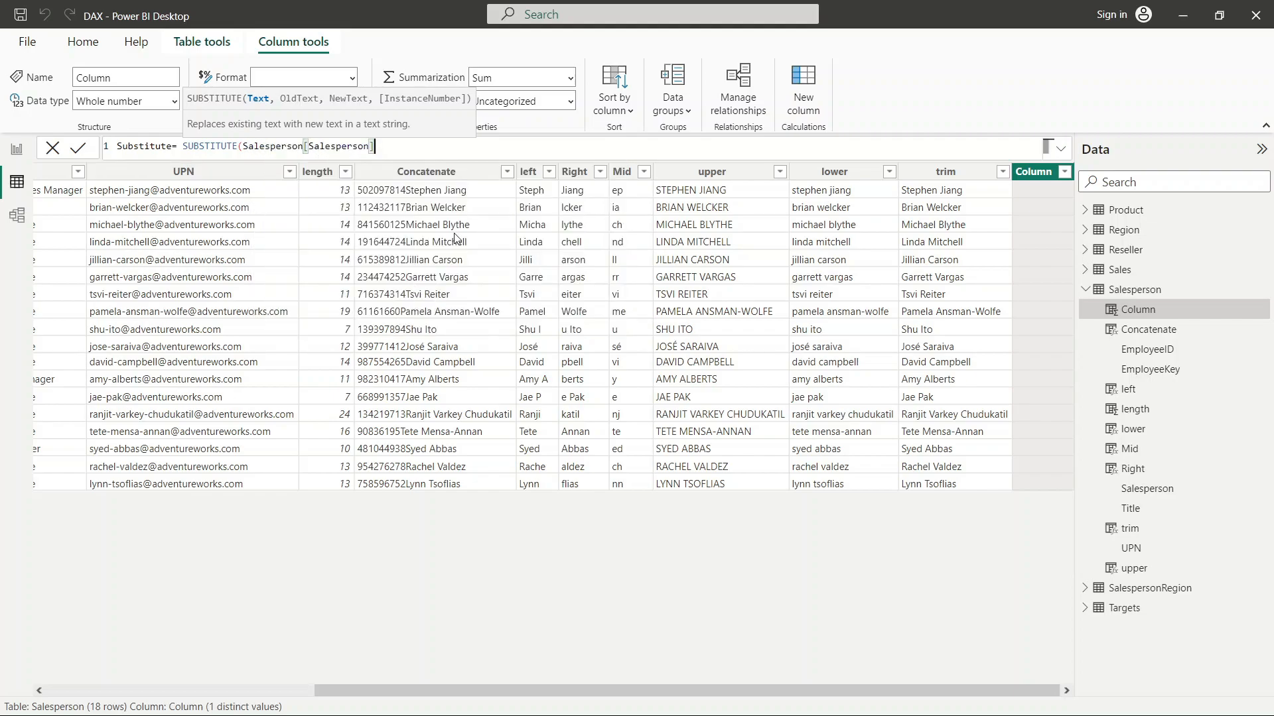
# - Enter the first salesperson's first name as the old text and its short form as the new text in the SUBSTITUTE formula
pyautogui.write(',"S')
pyautogui.write('tepe')
pyautogui.write('h')
pyautogui.press('BackSpace')
pyautogui.press('BackSpace')
pyautogui.write('he')
pyautogui.write('n')
pyautogui.write(':')
pyautogui.press('BackSpace')
pyautogui.write('","Steve"')
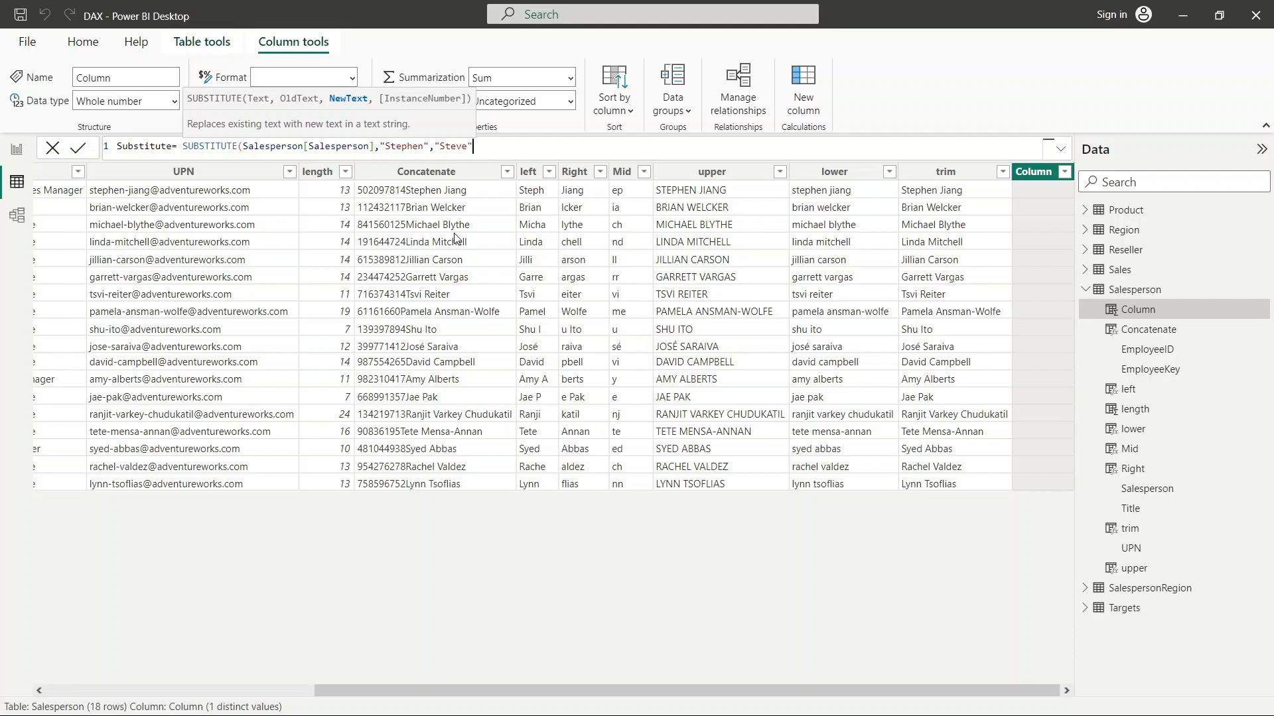
# - Close the SUBSTITUTE formula's argument list and commit the calculated column
pyautogui.write(')')
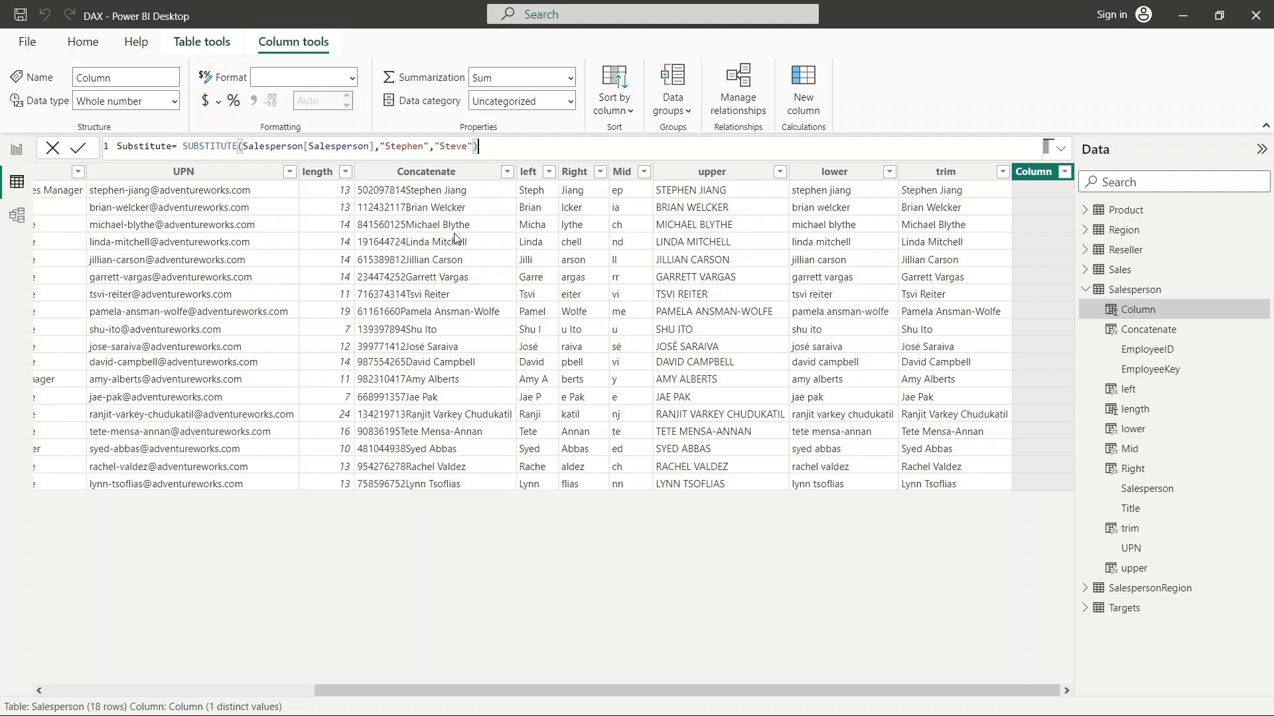
pyautogui.press('Return')
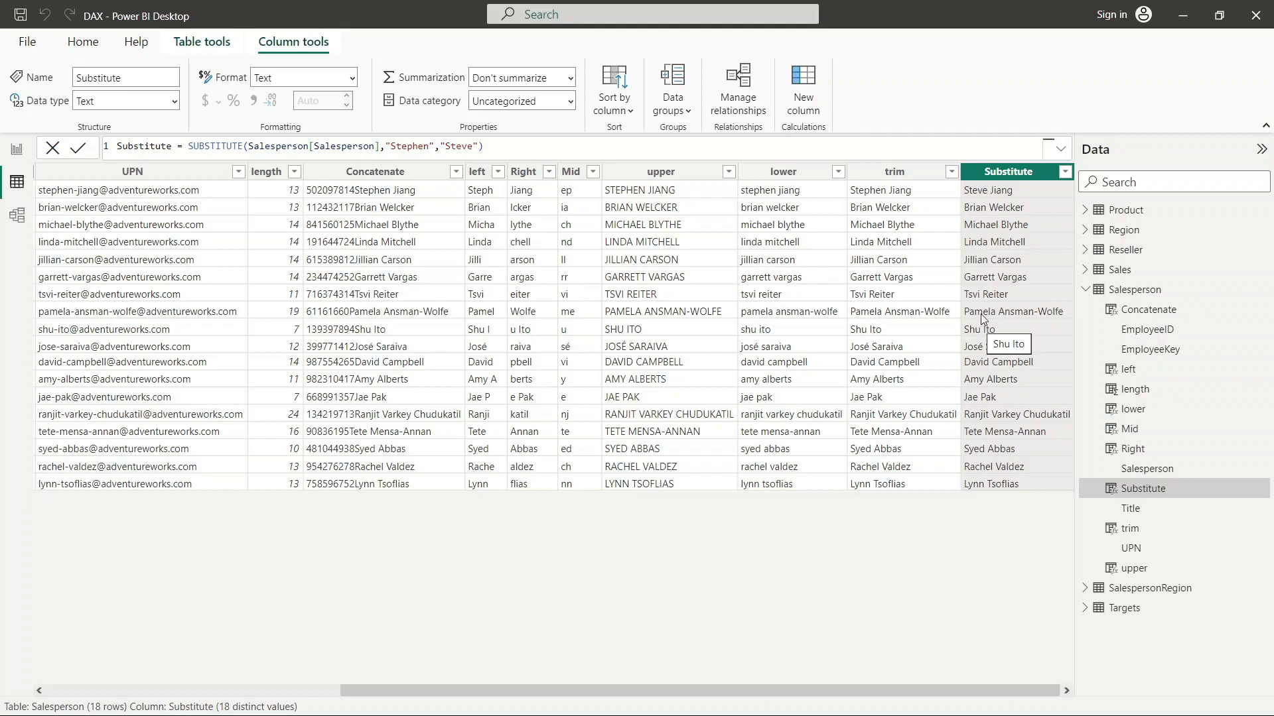
# - Add another calculated column to the Salesperson table and name it Replace in its formula
pyautogui.click(804, 102)
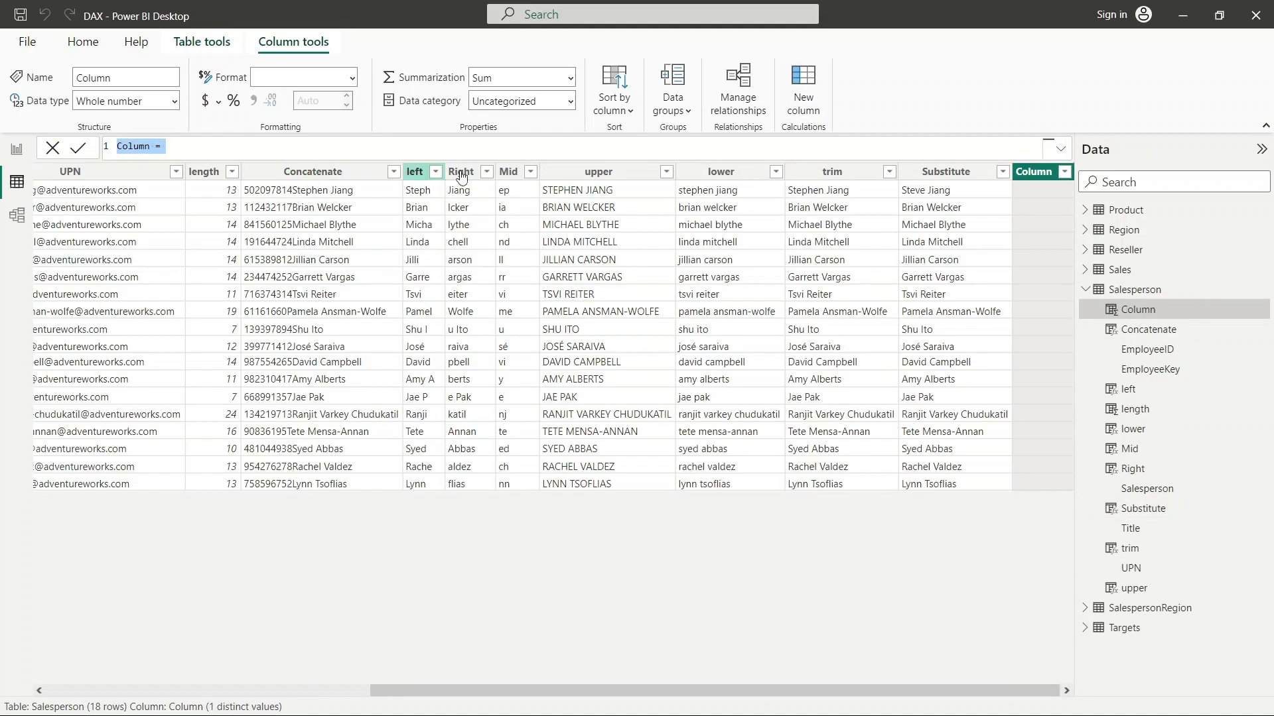
pyautogui.click(152, 147)
pyautogui.press('BackSpace')
pyautogui.write('R')
pyautogui.press('BackSpace')
pyautogui.press('BackSpace')
pyautogui.press('BackSpace')
pyautogui.press('BackSpace')
pyautogui.press('BackSpace')
pyautogui.press('BackSpace')
pyautogui.write('Replace')
pyautogui.click(189, 149)
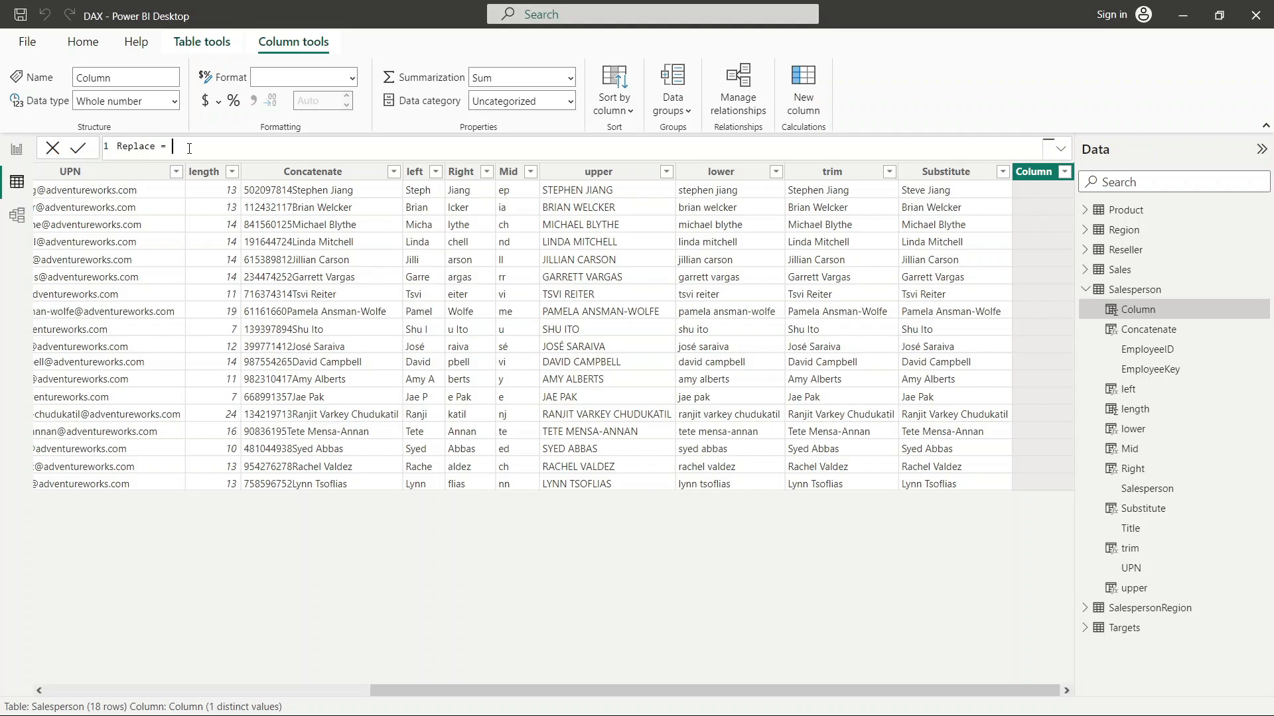
# - Start the Replace column's formula with the REPLACE function, using Salesperson[Salesperson] as the old text
pyautogui.write('repl')
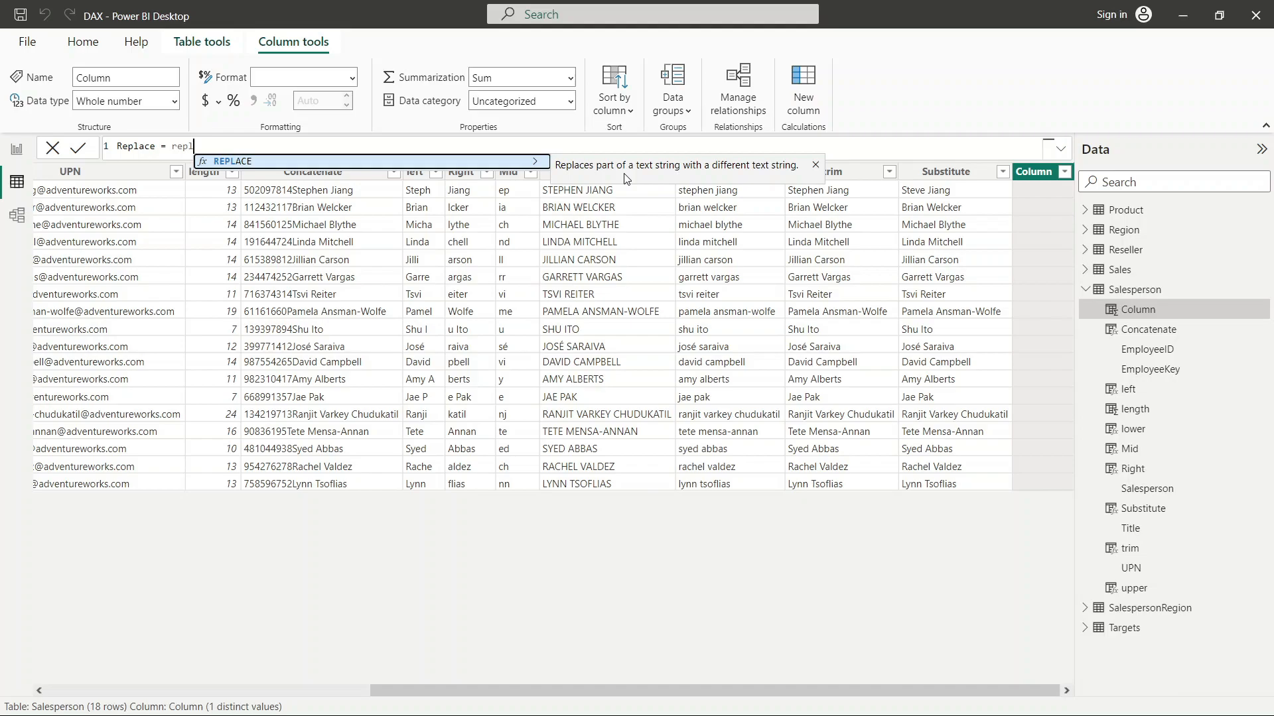
pyautogui.press('Tab')
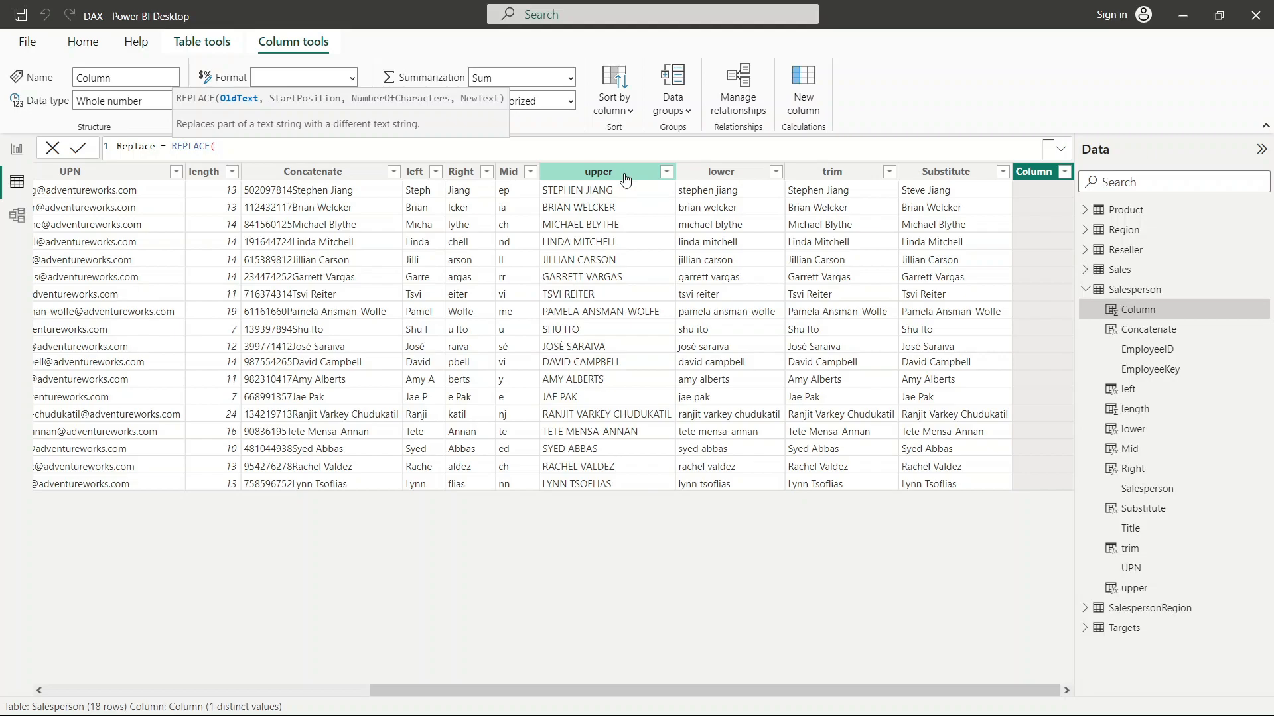
pyautogui.write('"S')
pyautogui.press('BackSpace')
pyautogui.write('sal')
pyautogui.press('BackSpace')
pyautogui.press('BackSpace')
pyautogui.press('BackSpace')
pyautogui.press('BackSpace')
pyautogui.write('salesper')
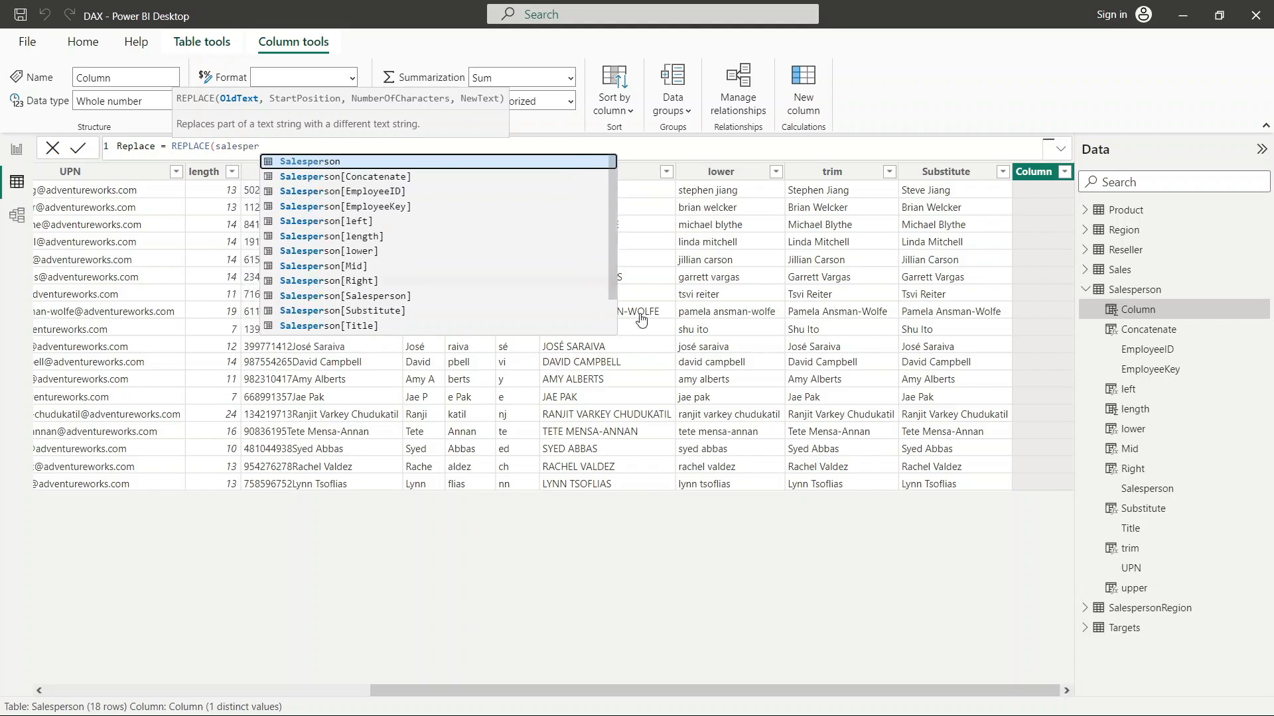
pyautogui.click(416, 297)
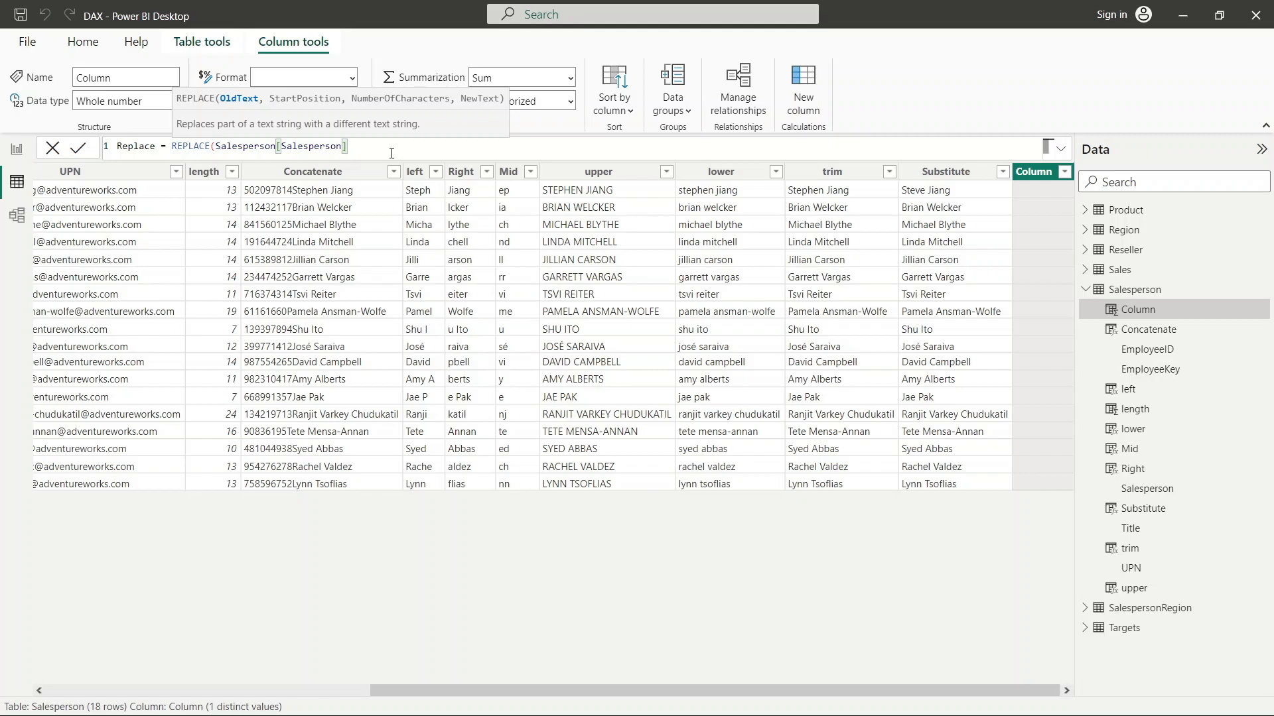
# - Complete the REPLACE formula with start position 2, 5 characters and new text "abcdef", and commit it
pyautogui.write(',')
pyautogui.write('2,5')
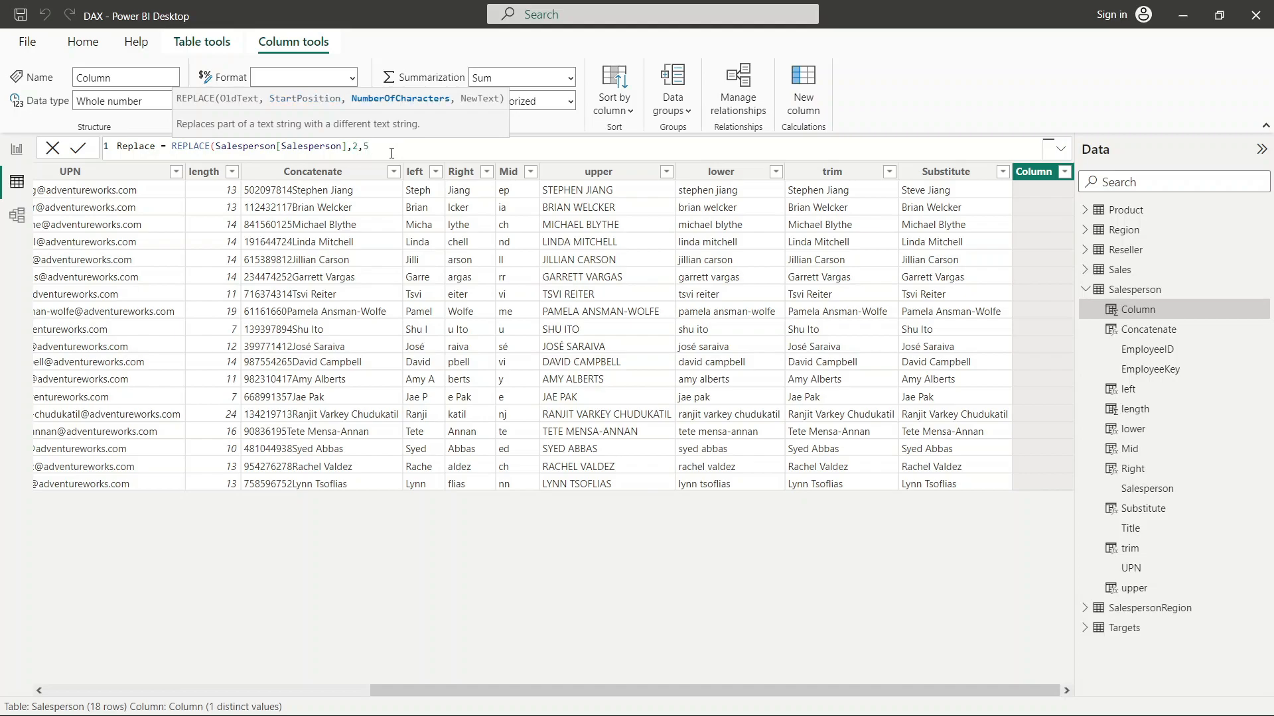
pyautogui.write(',"abc')
pyautogui.write('def")')
pyautogui.press('Return')
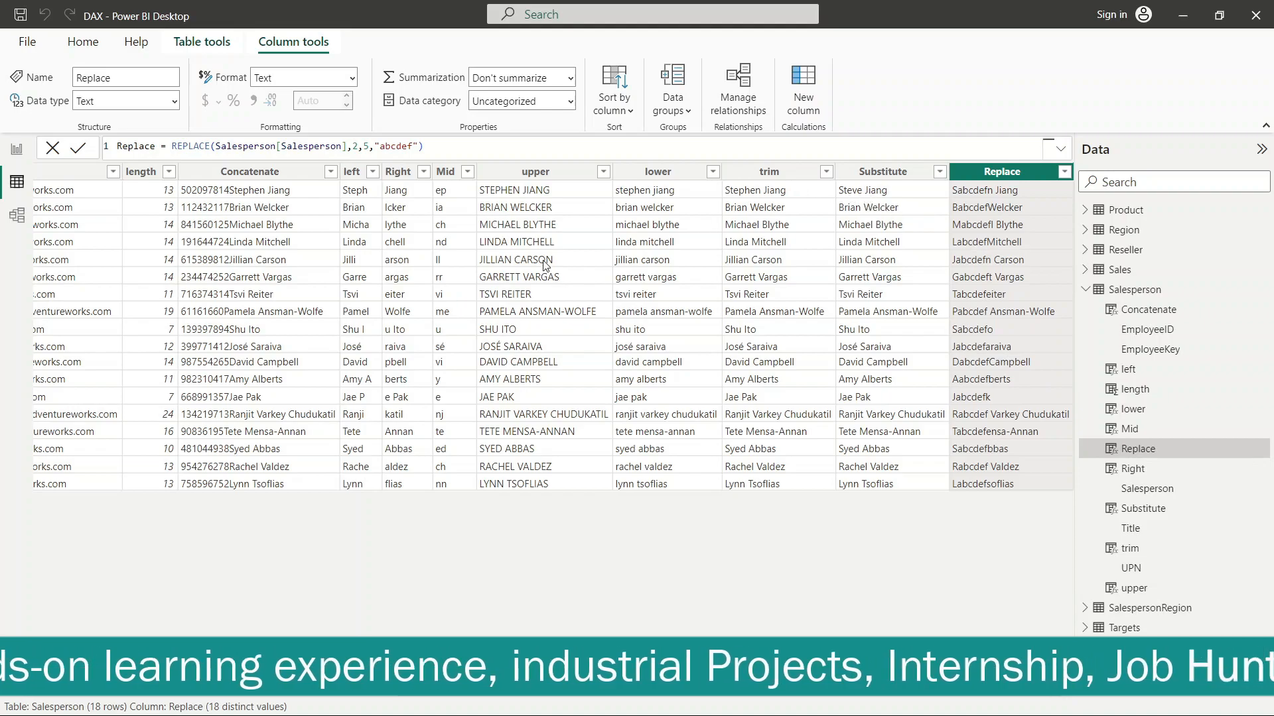
# - Compare the original Salesperson column with the Replace column's values
pyautogui.hscroll(-6, 315, 286)
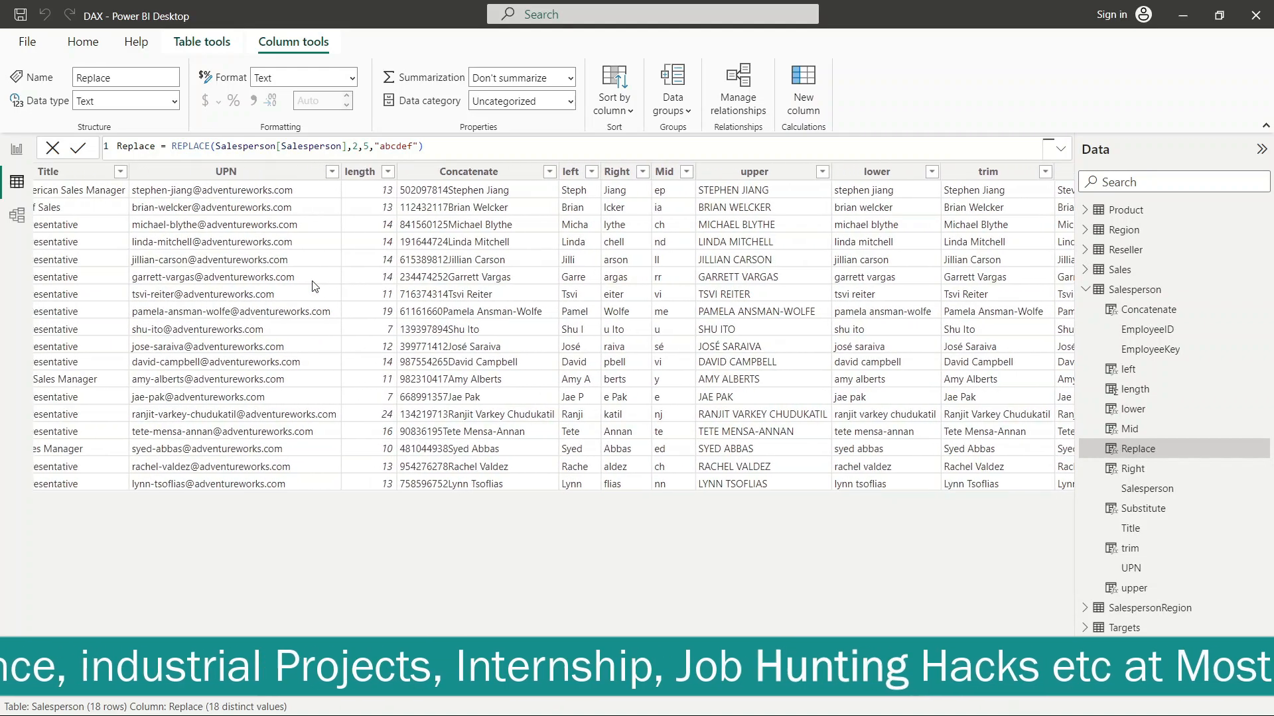
pyautogui.click(160, 173)
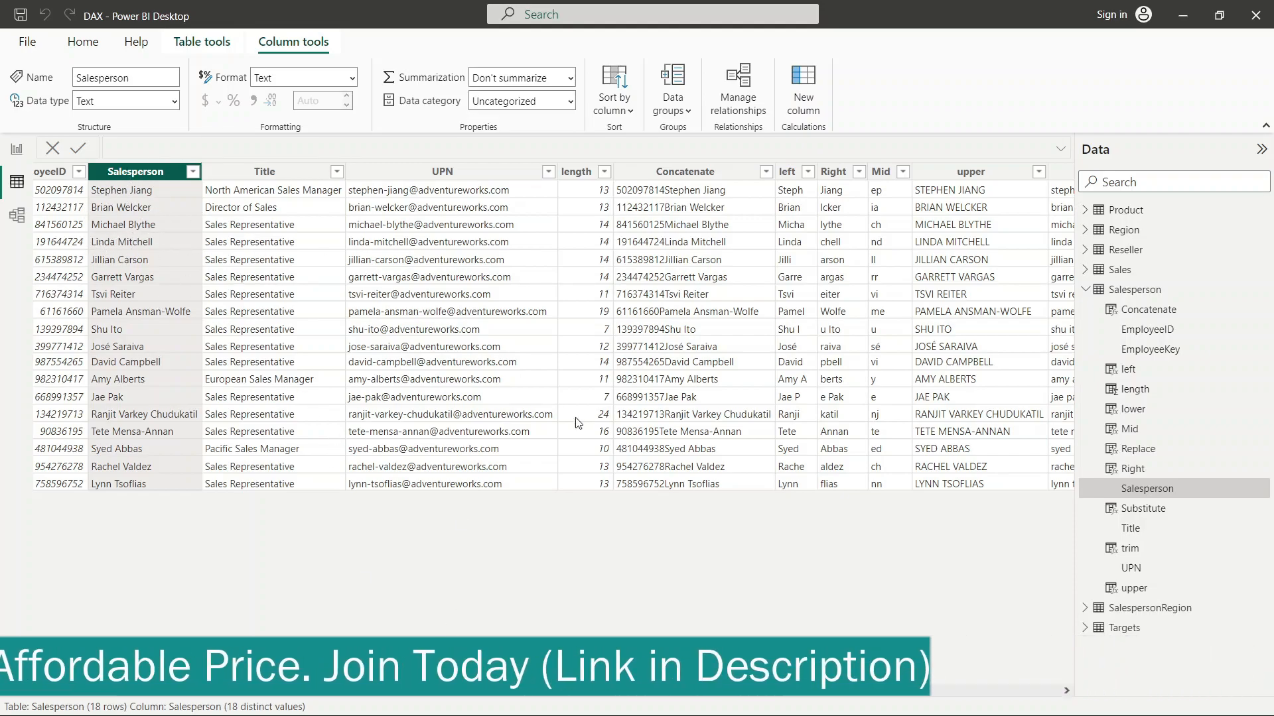
pyautogui.hscroll(10, 550, 404)
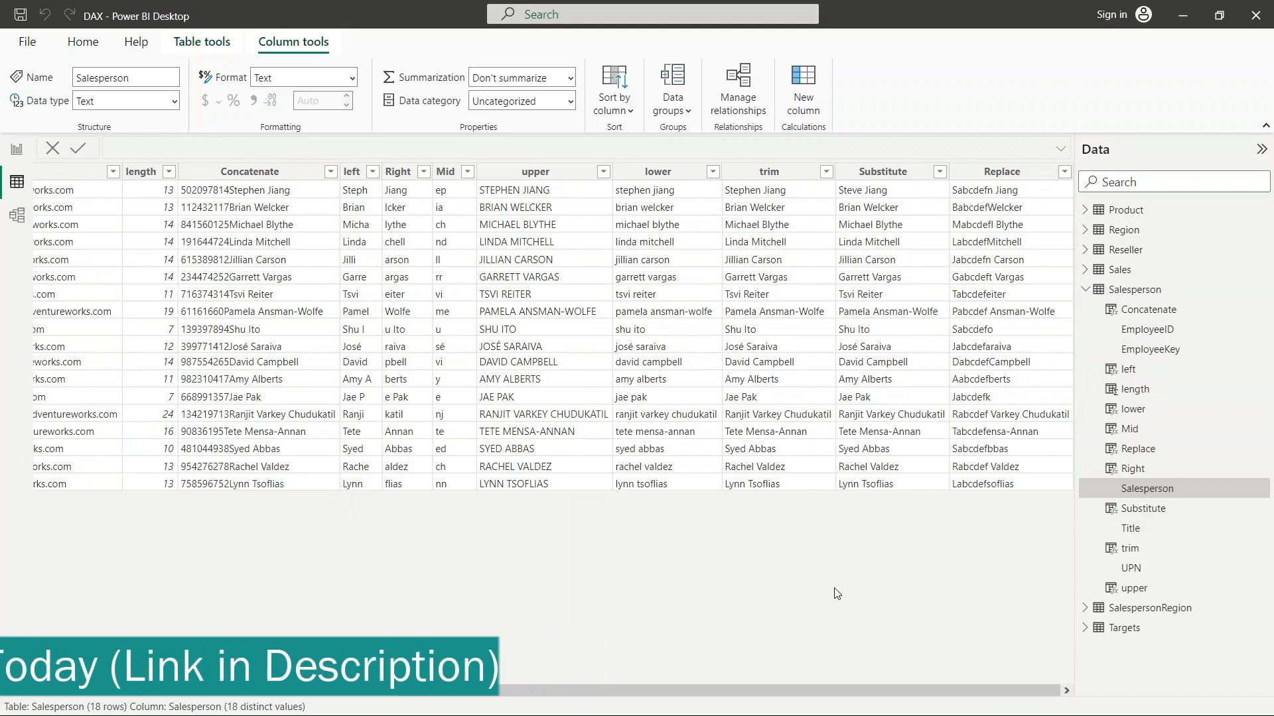